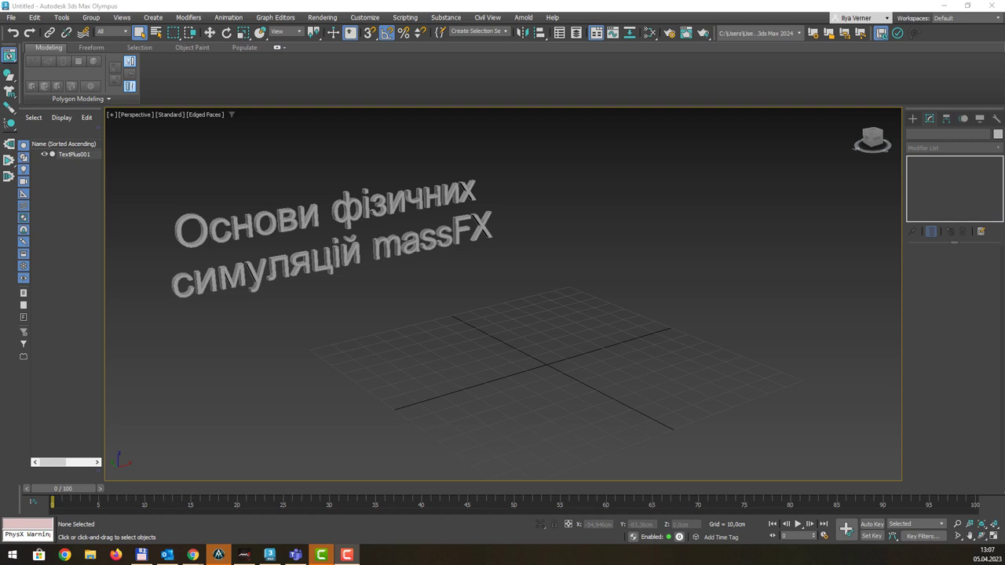
Create a tall, thin box, about 18 × 4 × 40 cm, on the grid near the origin
left_click(912, 117)
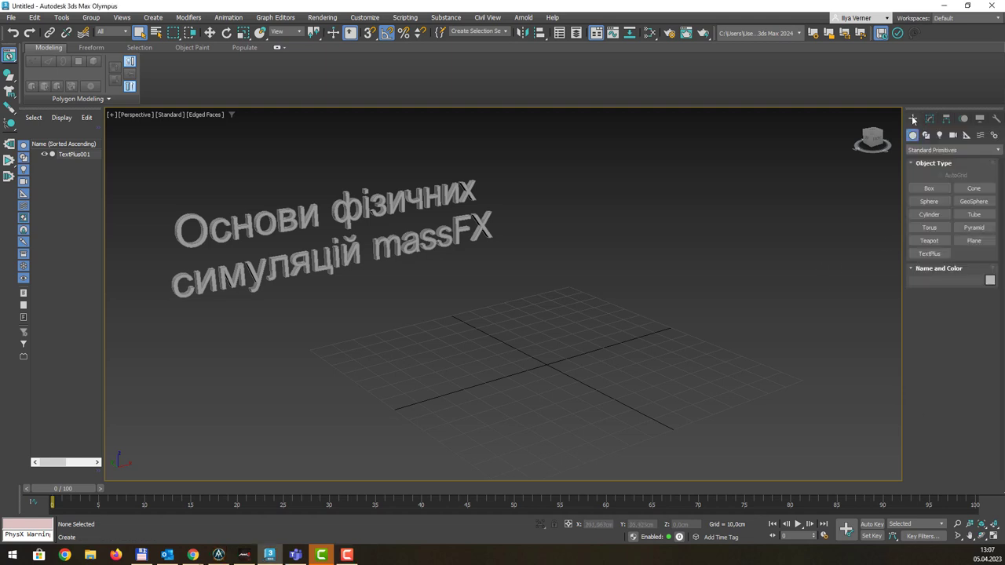
left_click(928, 189)
mouse_move(495, 359)
left_mouse_down()
mouse_move(493, 393)
mouse_move(514, 359)
left_mouse_up()
left_click(514, 305)
left_click(515, 274)
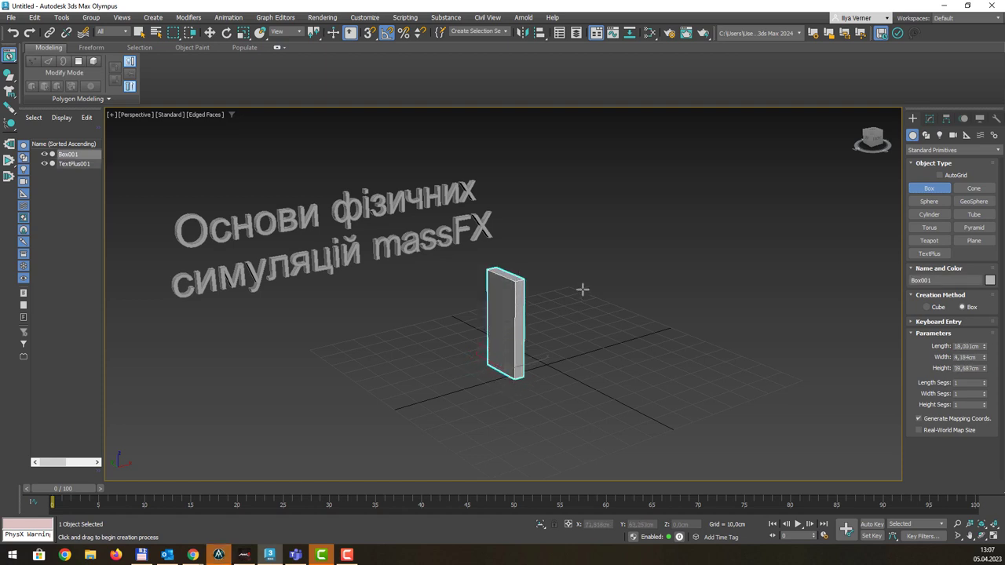
scroll(583, 288, "down", 2)
middle_click_drag(591, 281, 553, 299)
right_click(553, 298)
Move Box001 up on Z so it stands well above the ground grid
key("w")
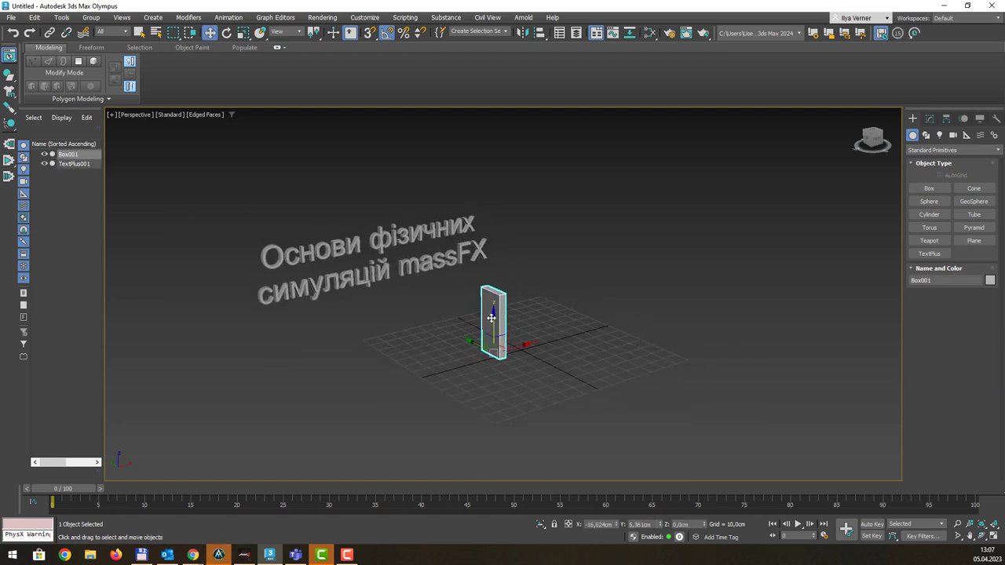
left_click_drag(495, 322, 550, 192)
mouse_move(549, 192)
middle_mouse_down("alt")
mouse_move(560, 188)
mouse_move(506, 244)
mouse_move(485, 232)
mouse_move(518, 233)
mouse_move(512, 238)
middle_mouse_up("alt")
key("q")
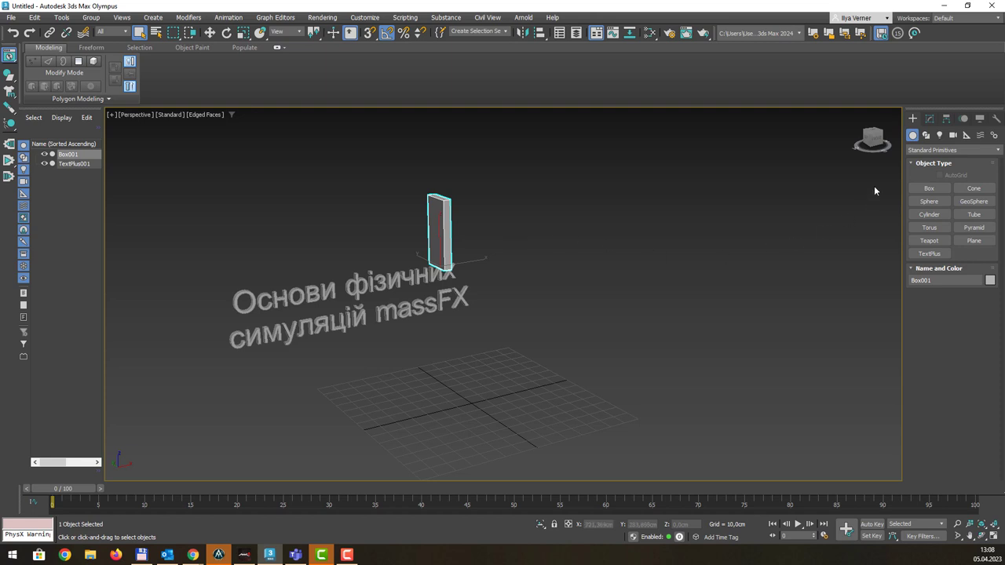
Search Box001's Modifier List for 'mass' without adding anything, then bring up the toolbar list
left_click(929, 118)
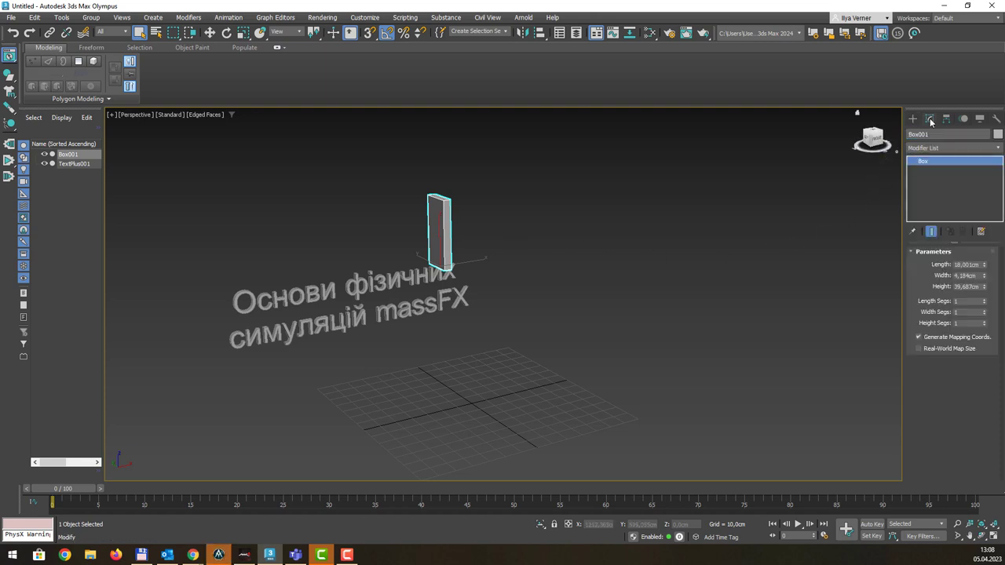
left_click(995, 148)
type("ьфы")
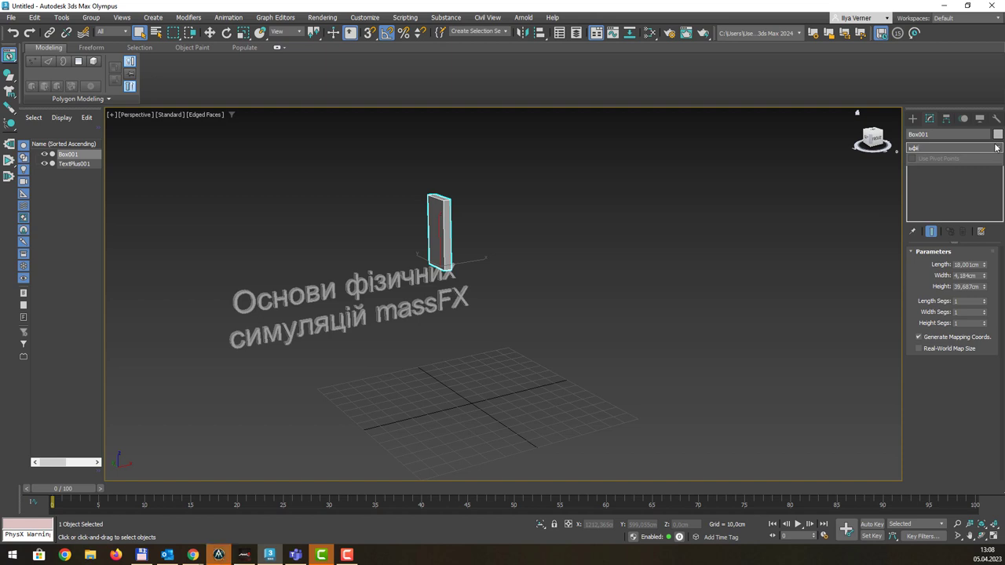
type("ma")
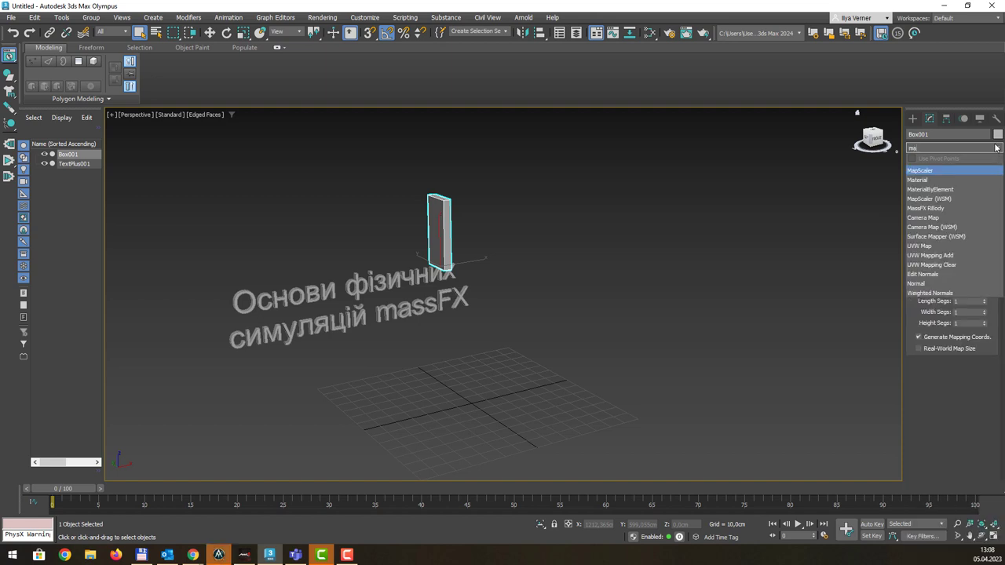
type("ss")
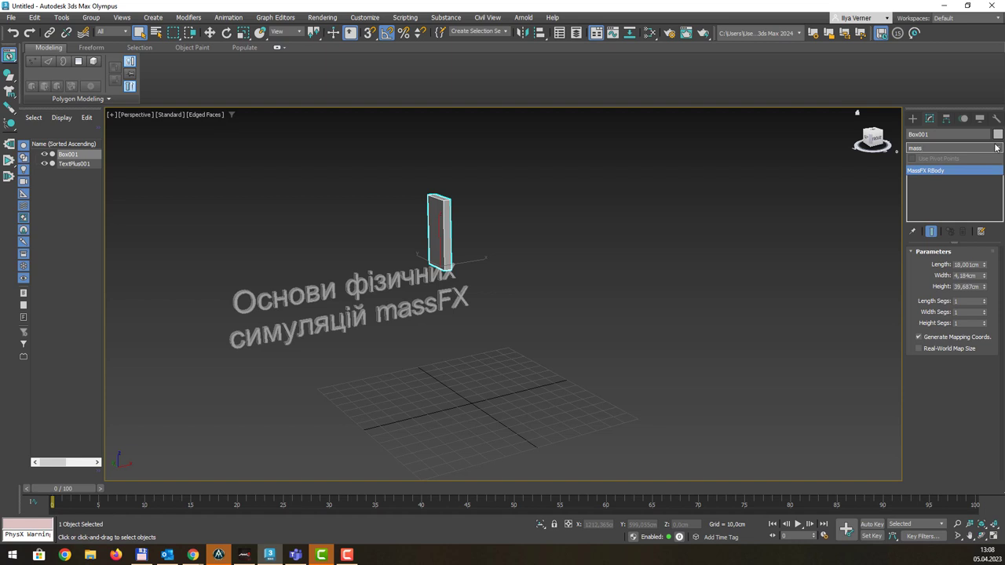
key("Escape")
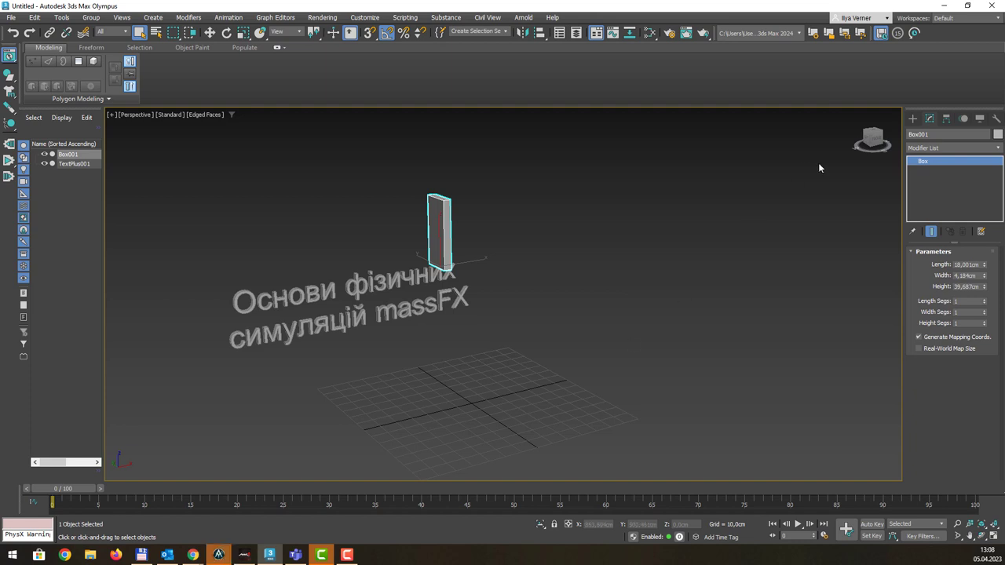
right_click(938, 36)
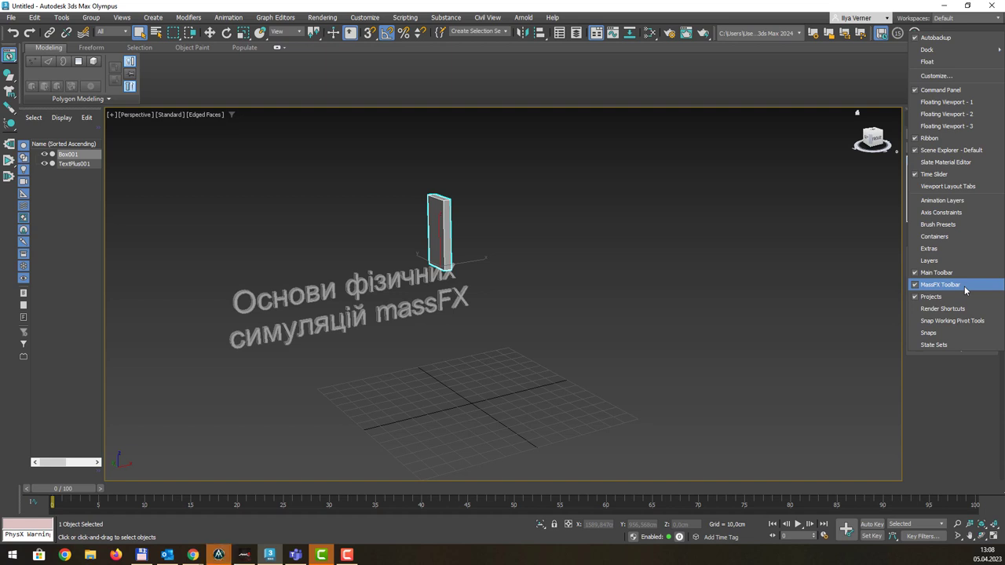
Toggle the MassFX Toolbar off and back on, then float it over the viewport
left_click(965, 290)
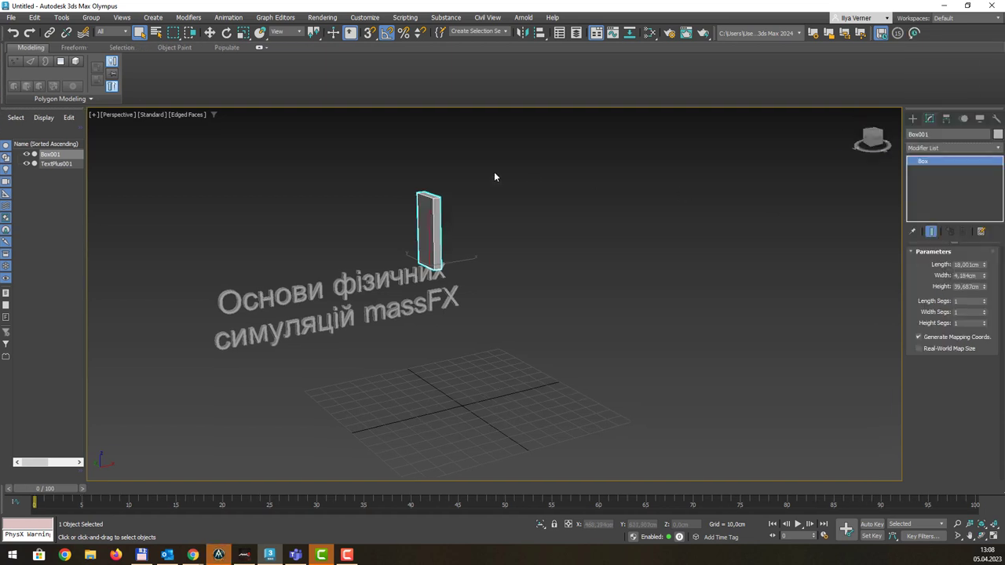
right_click(963, 34)
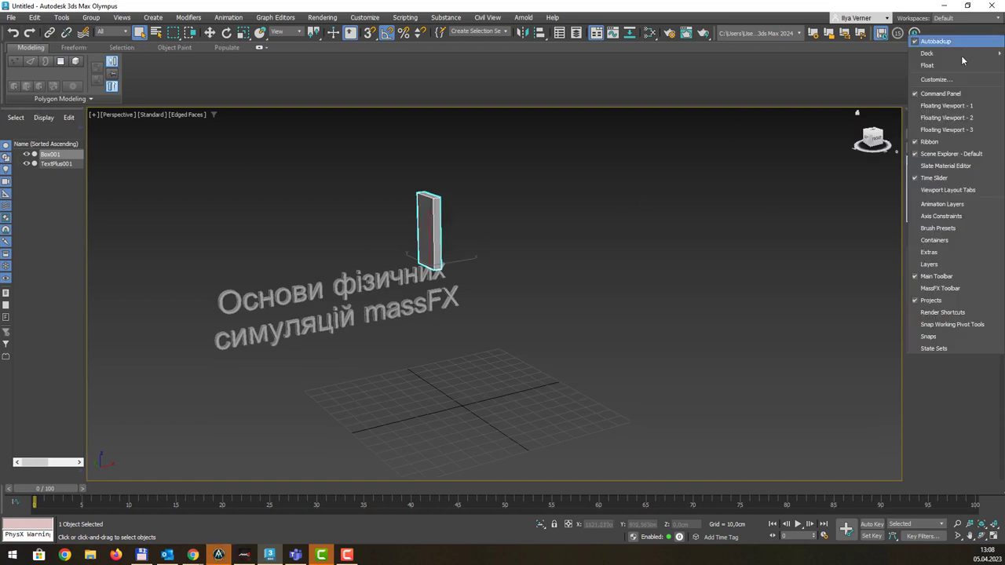
left_click(942, 288)
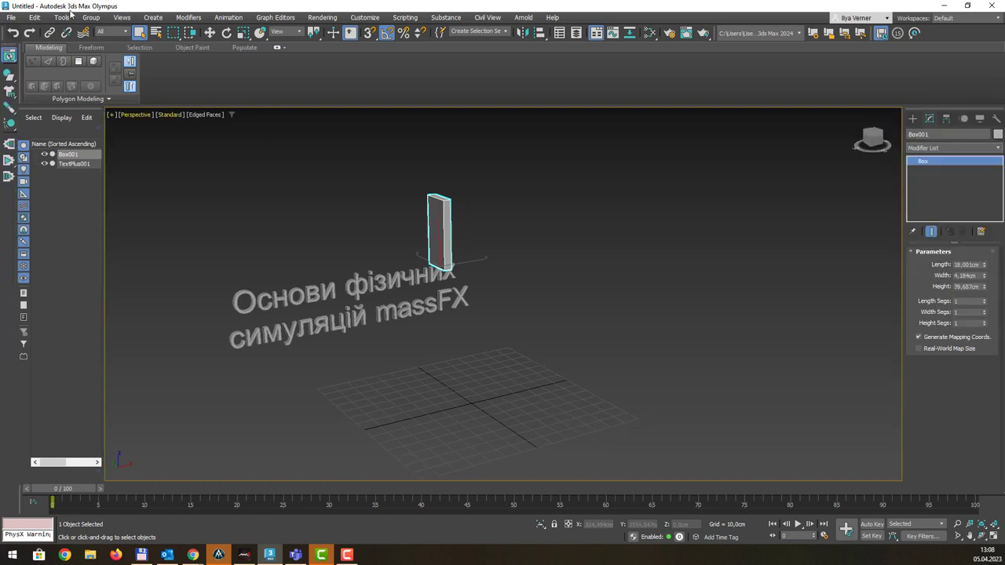
mouse_move(8, 46)
left_mouse_down()
mouse_move(458, 151)
mouse_move(503, 148)
left_mouse_up()
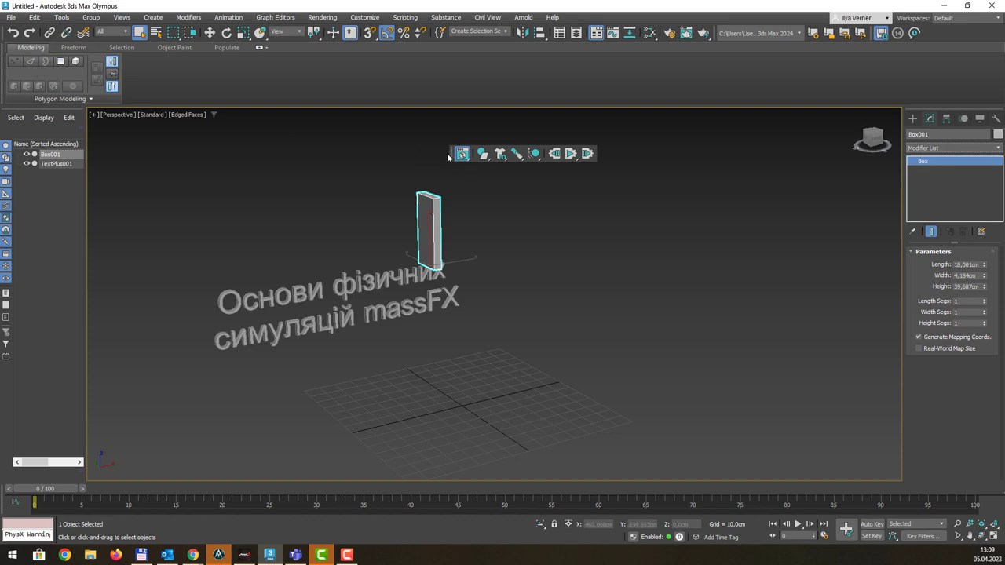
Park the MassFX toolbar at the upper left and position the MassFX Tools window (gravity -981 cm) beside it
left_click_drag(448, 157, 118, 155)
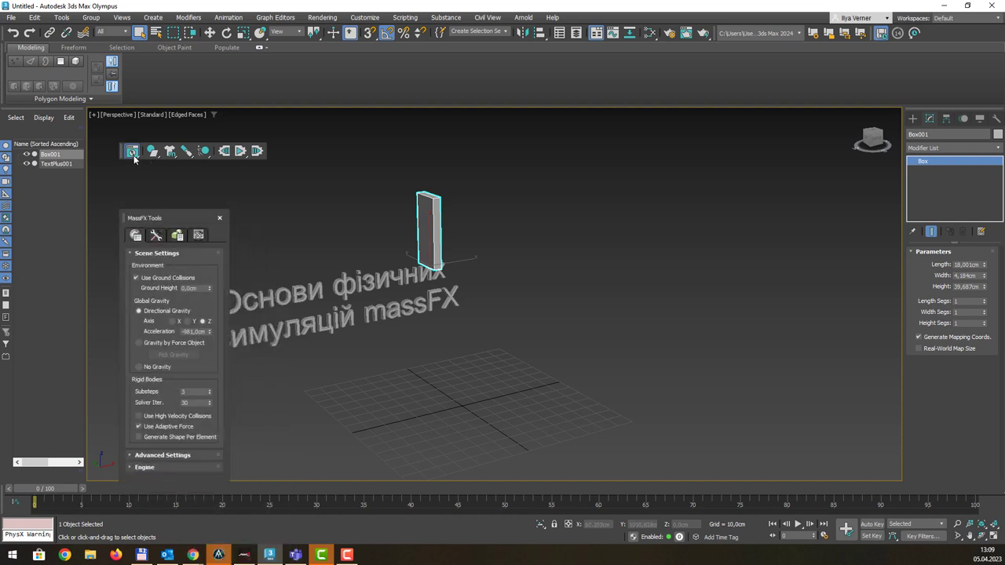
mouse_move(180, 222)
left_mouse_down()
mouse_move(164, 173)
mouse_move(167, 186)
left_mouse_up()
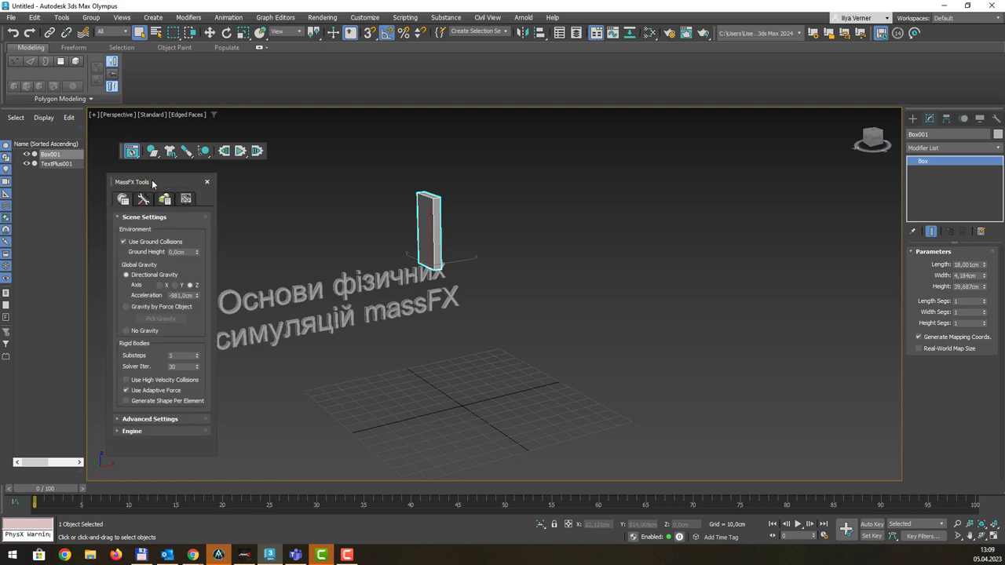
left_click_drag(153, 183, 144, 180)
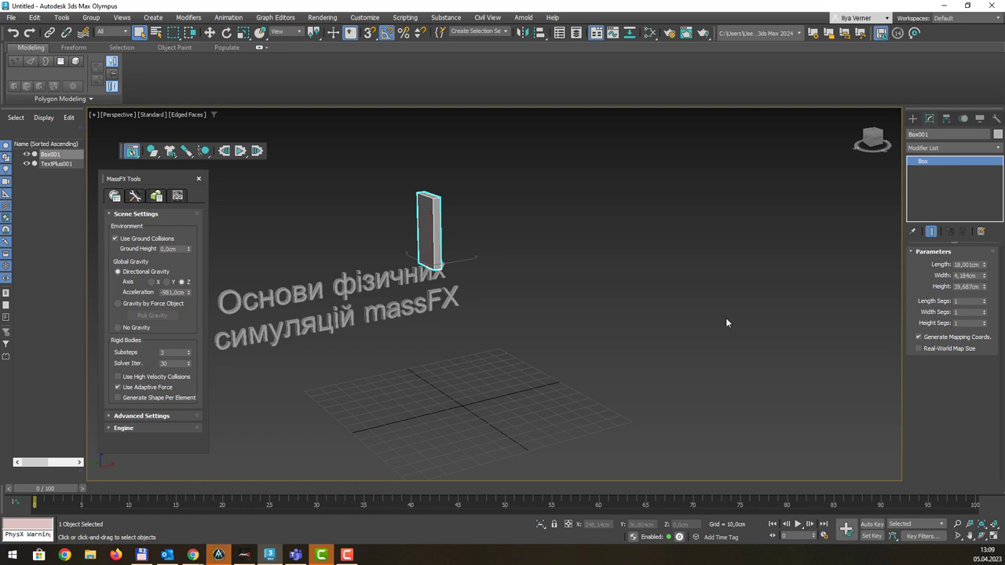
left_click(367, 19)
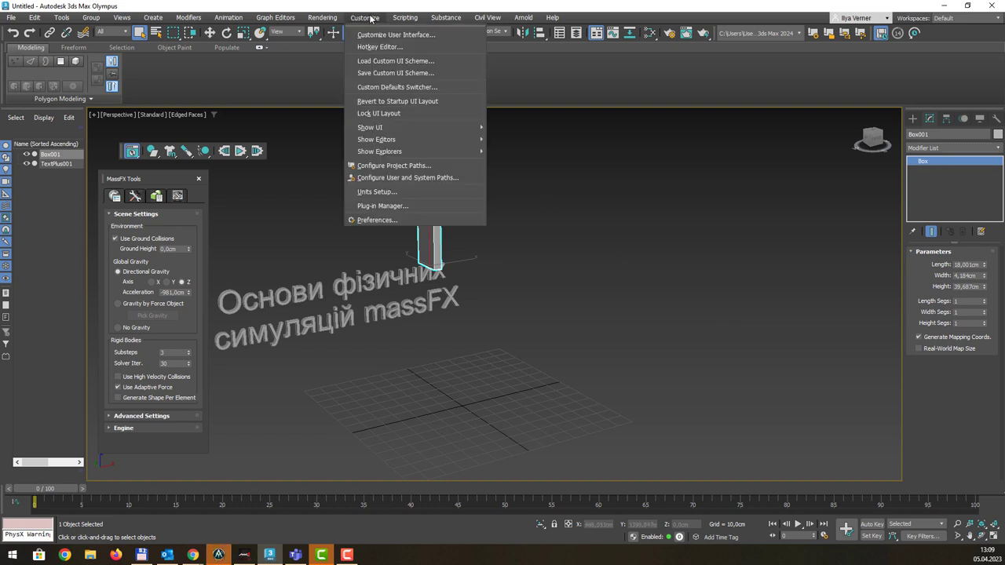
left_click(380, 47)
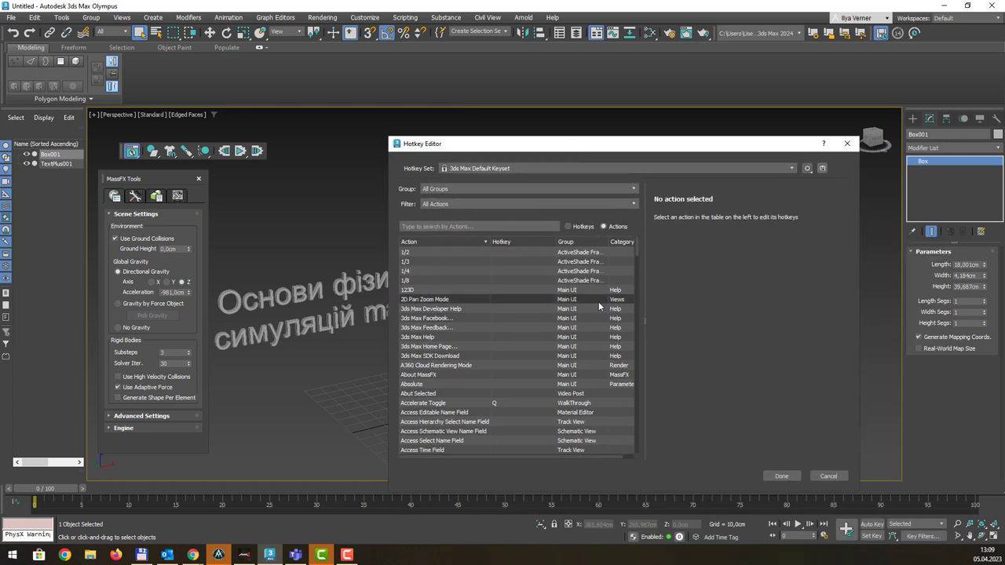
scroll(595, 305, "down", 10)
scroll(612, 282, "down", 5)
scroll(634, 262, "down", 5)
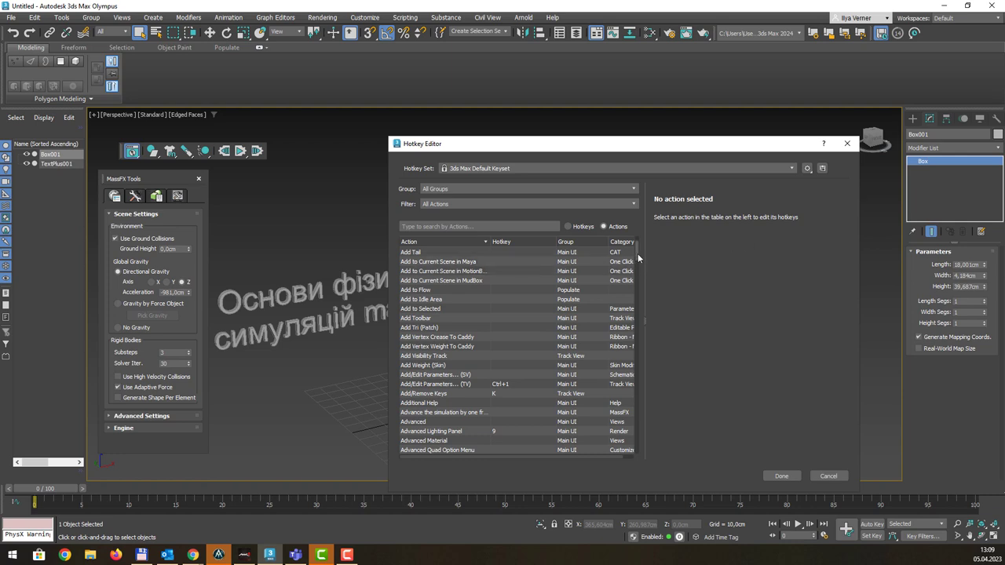
left_click_drag(637, 253, 644, 406)
scroll(643, 404, "down", 10)
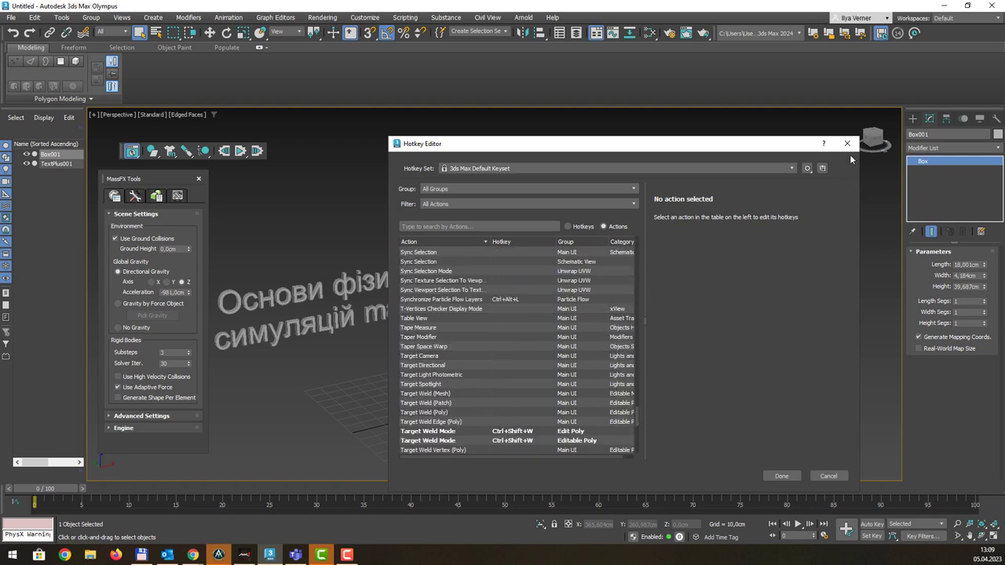
scroll(549, 320, "down", 5)
left_click(846, 144)
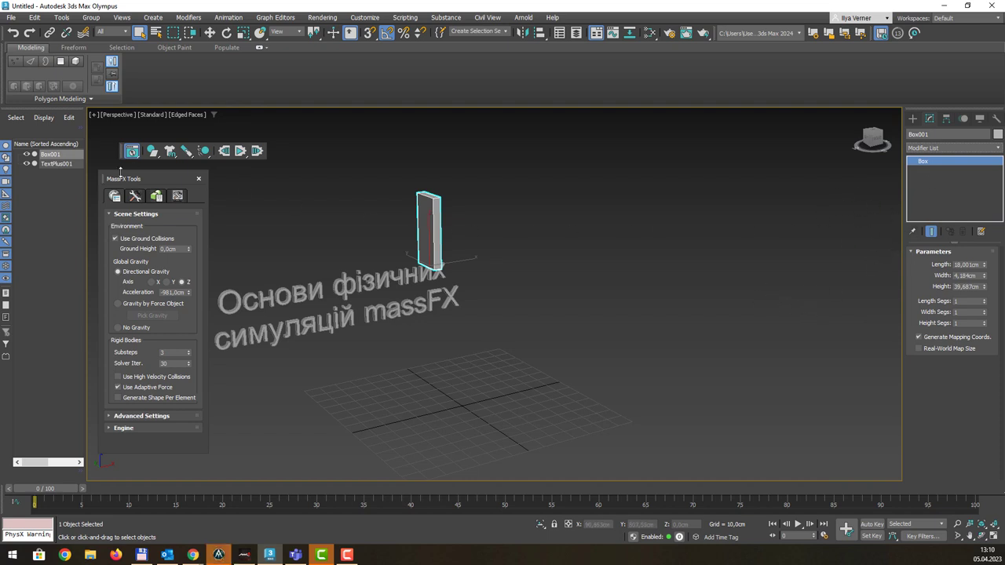
left_click_drag(176, 179, 180, 190)
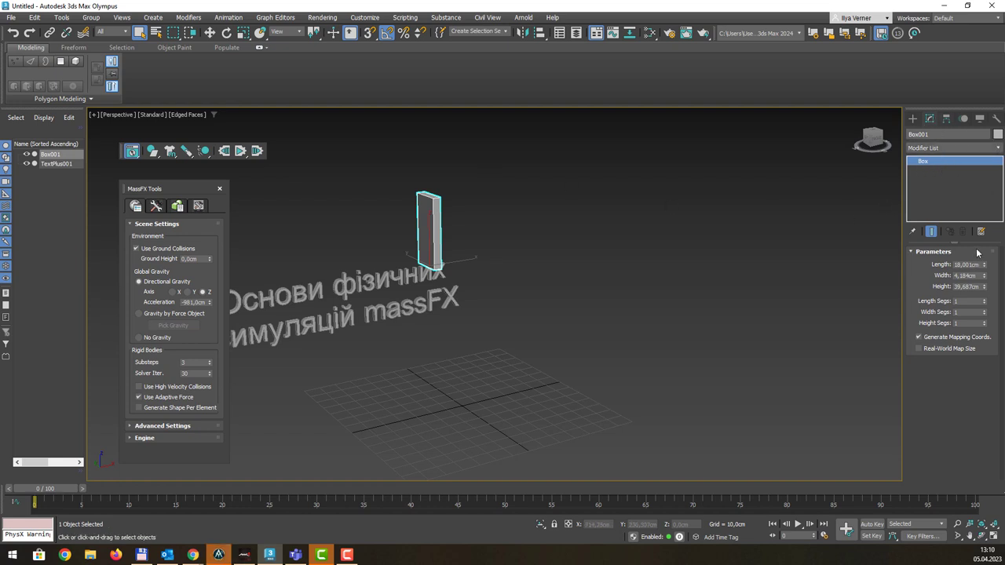
left_click(364, 17)
left_click(398, 193)
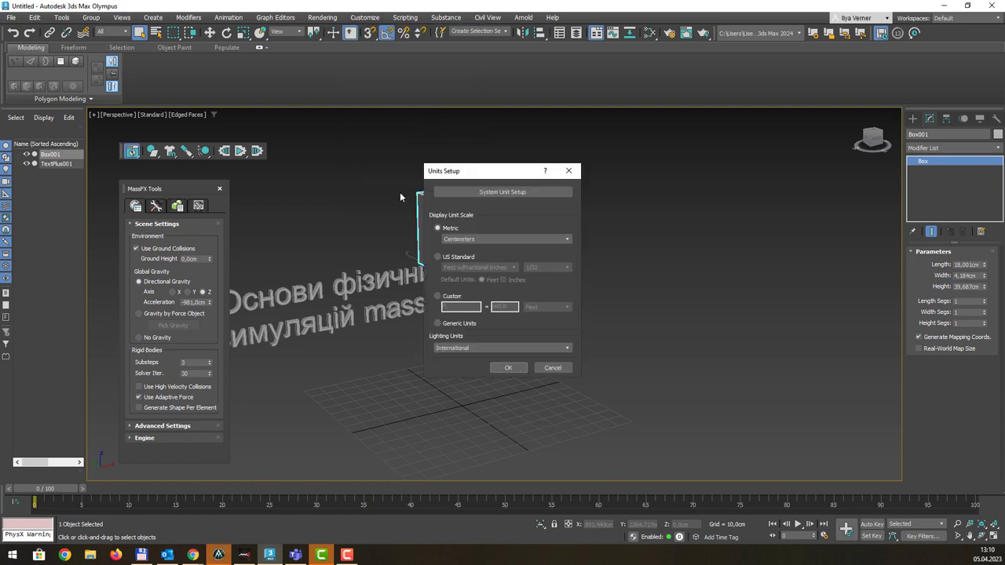
left_click(656, 176)
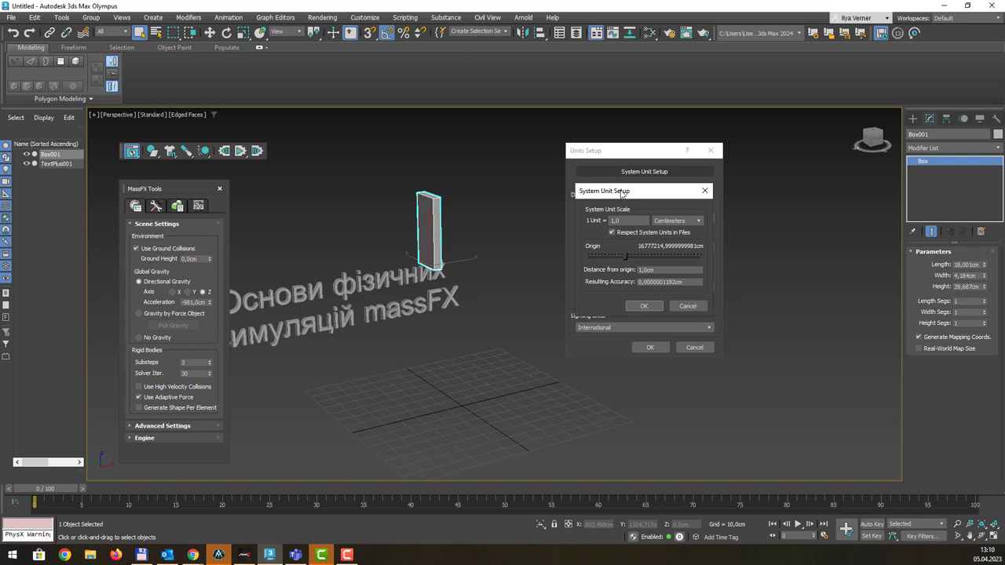
left_click_drag(605, 192, 756, 149)
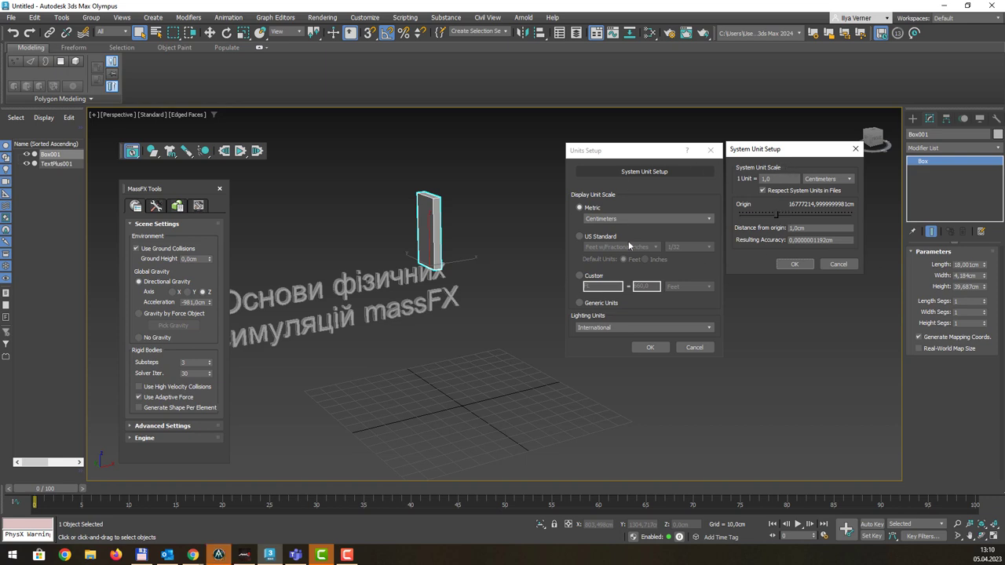
left_click(838, 264)
left_click(694, 347)
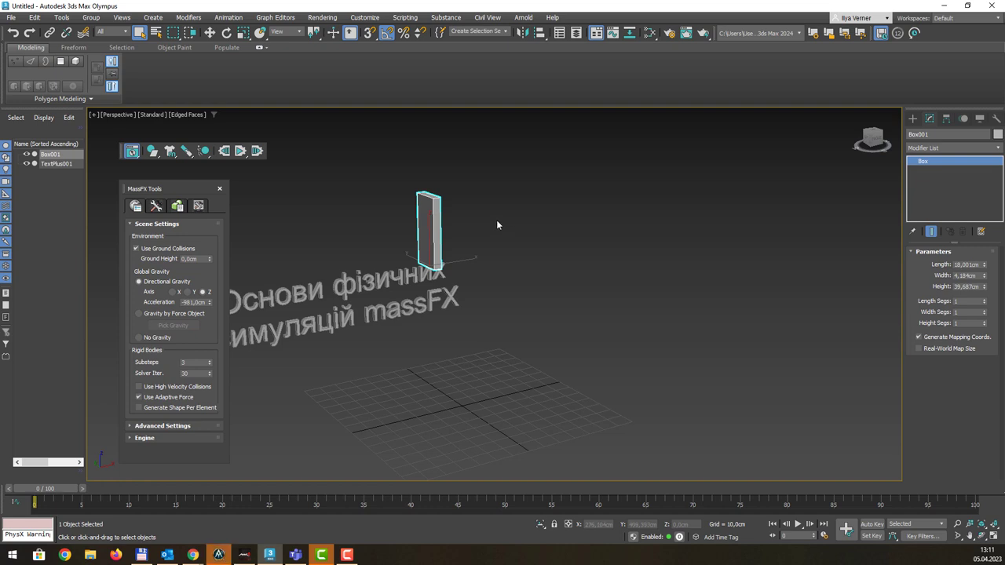
Make Box001 a Dynamic rigid body (density 0,5, mass 1,494) and scroll to its Box physical shape
left_click(152, 151)
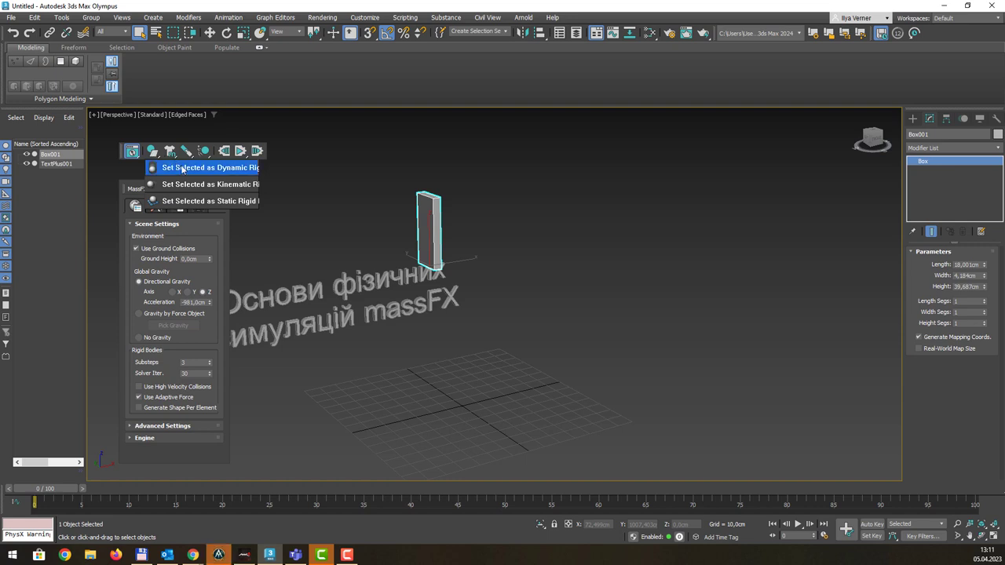
left_click(183, 170)
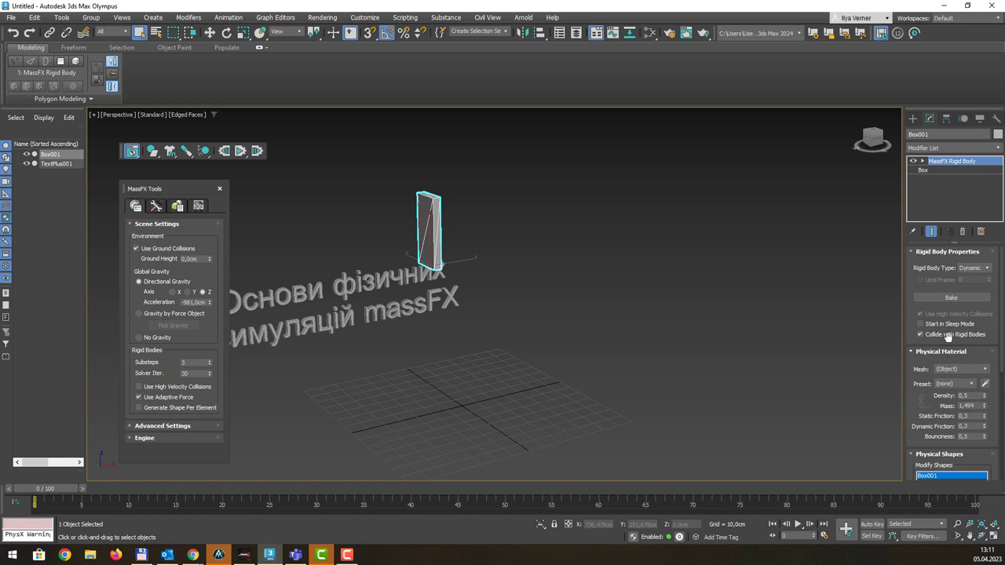
scroll(955, 337, "down", 3)
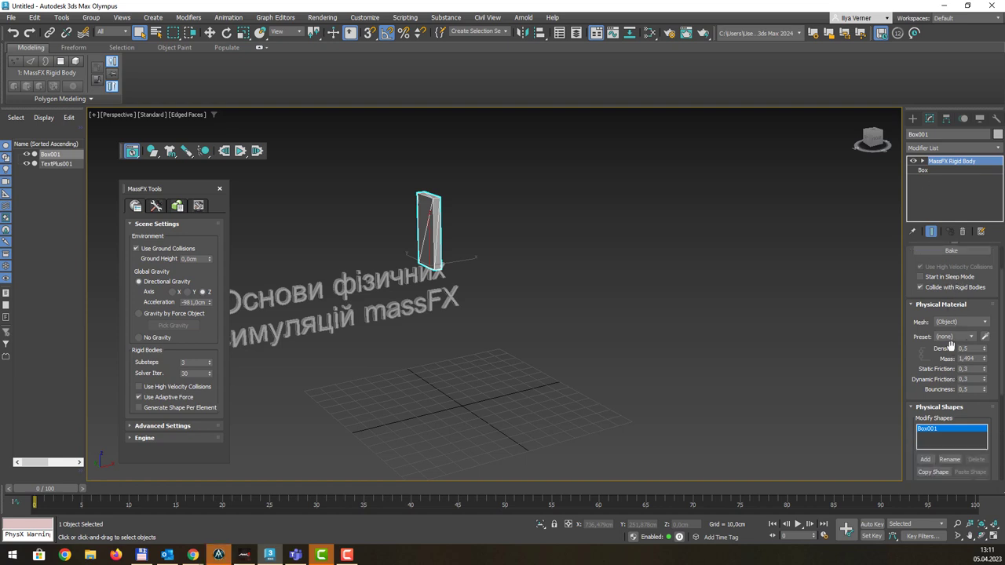
scroll(951, 349, "up", 1)
scroll(945, 333, "down", 5)
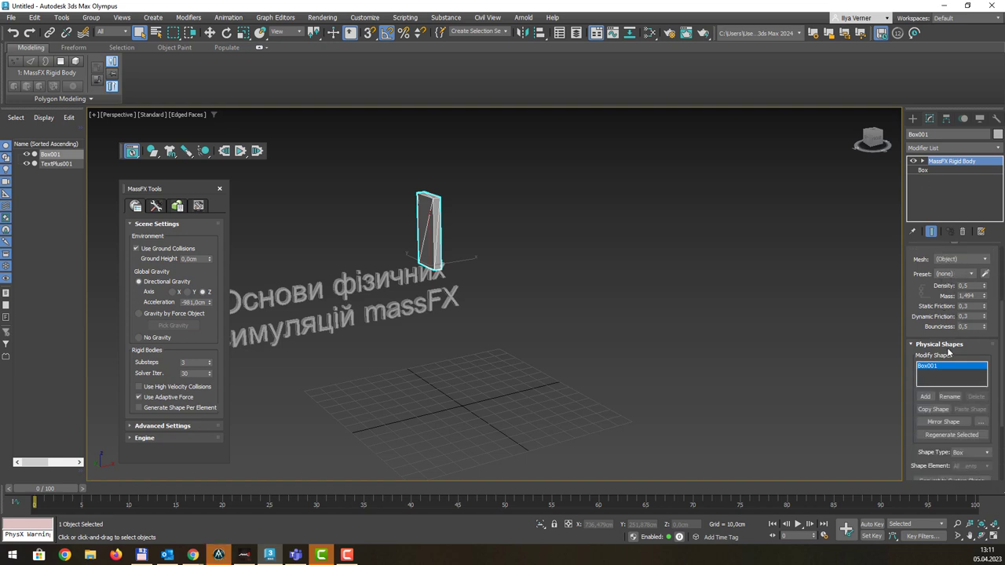
scroll(949, 349, "down", 2)
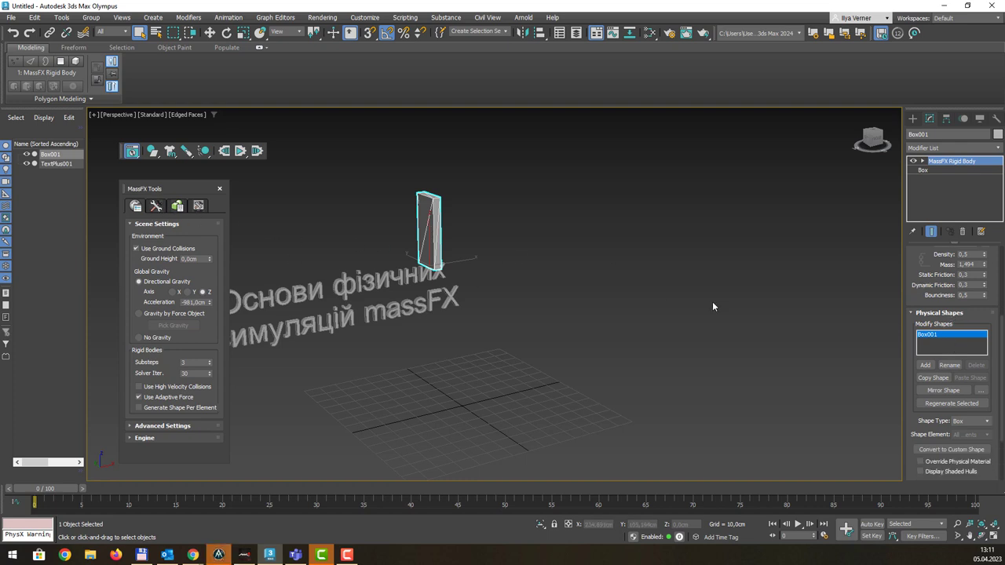
Show Box001's rigid body properties in MassFX Tools and open the physical material presets
left_click(156, 205)
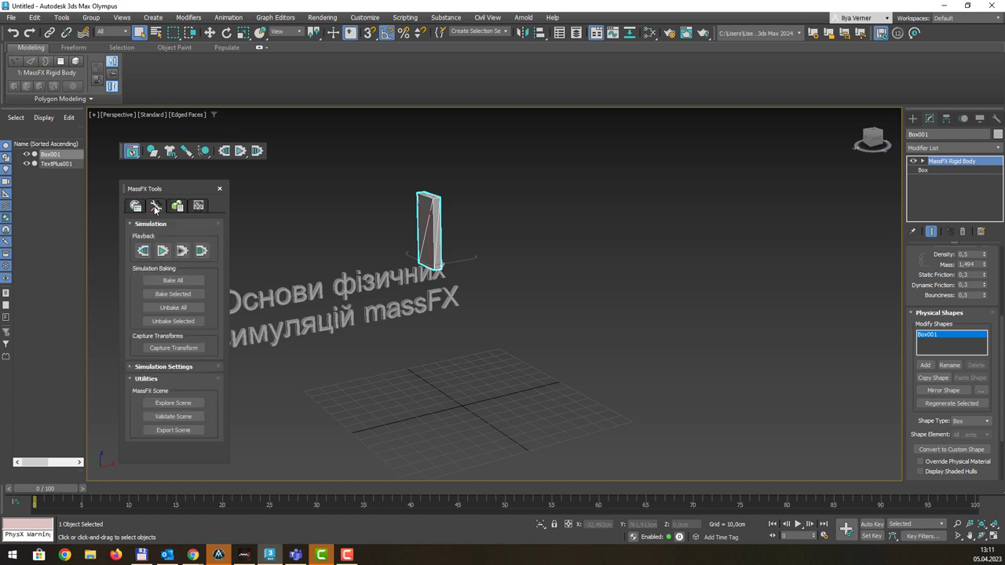
left_click(177, 206)
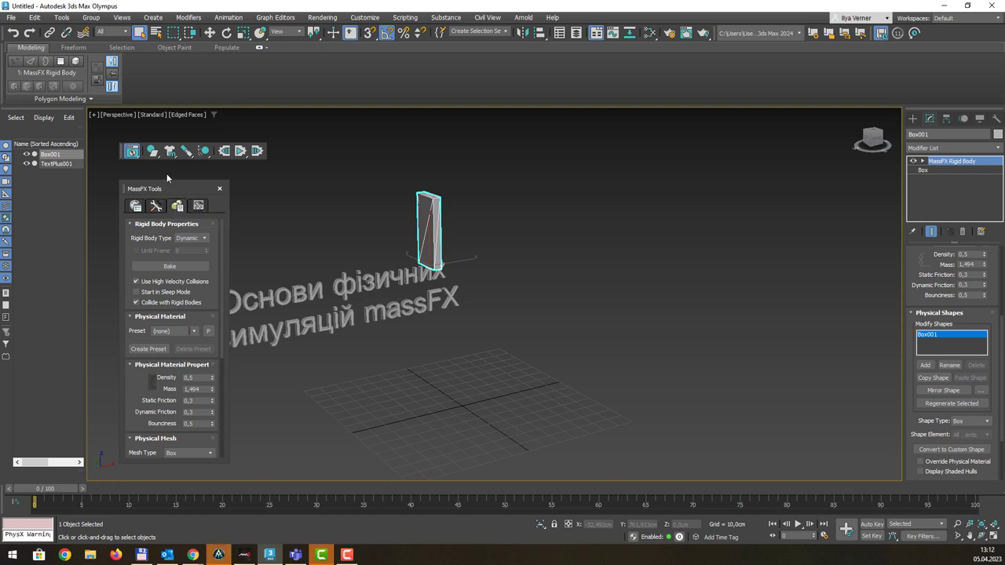
left_click_drag(177, 193, 160, 179)
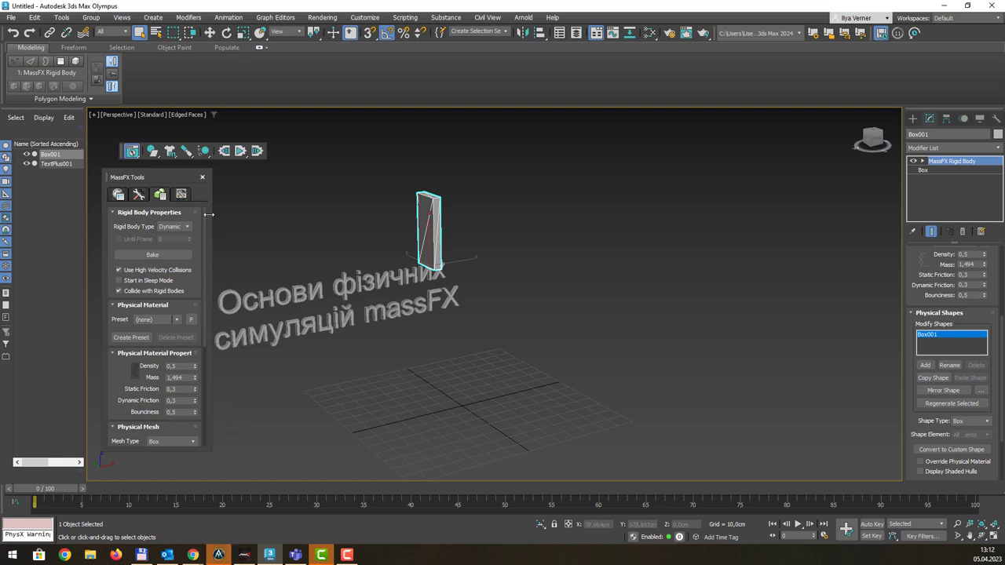
left_click(177, 319)
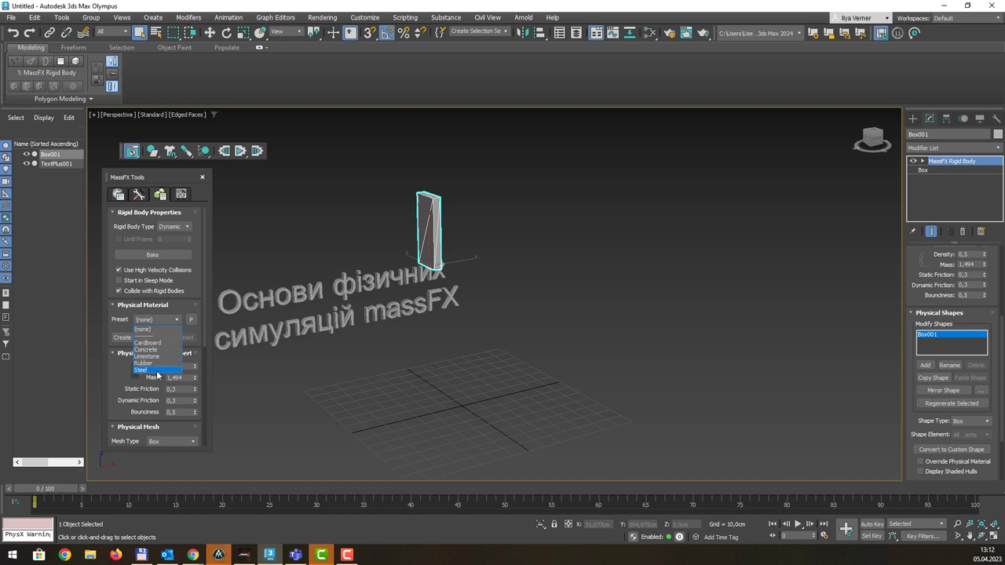
Apply the Steel preset, try Rubber, then settle on Steel (density 9,0, mass 26,901)
left_click(157, 370)
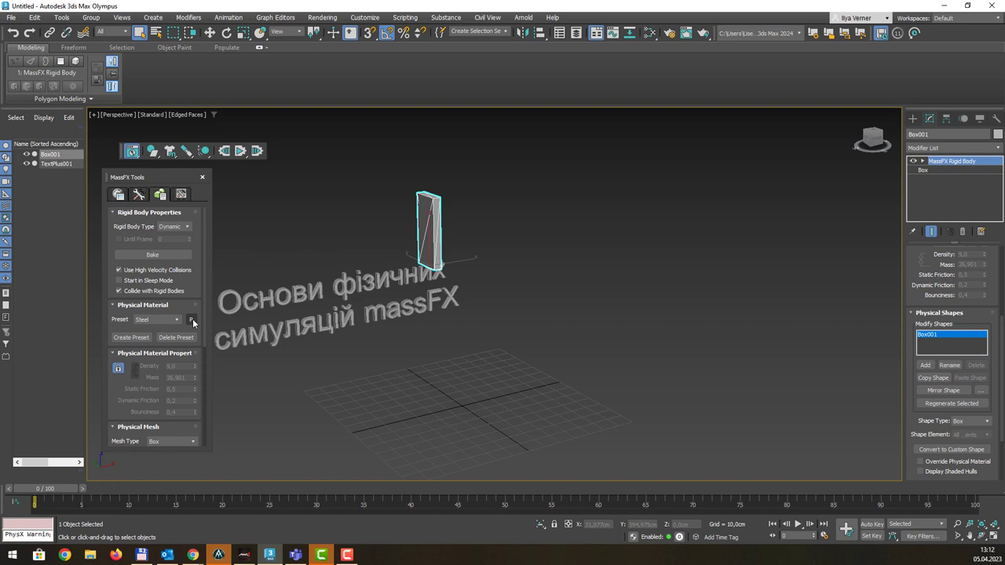
left_click(192, 321)
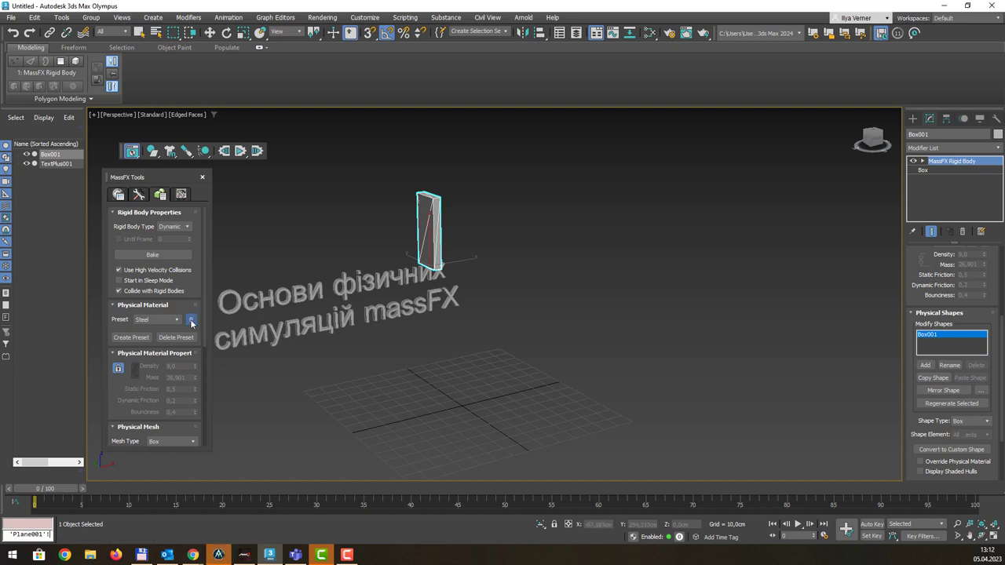
left_click(191, 320)
left_click(174, 322)
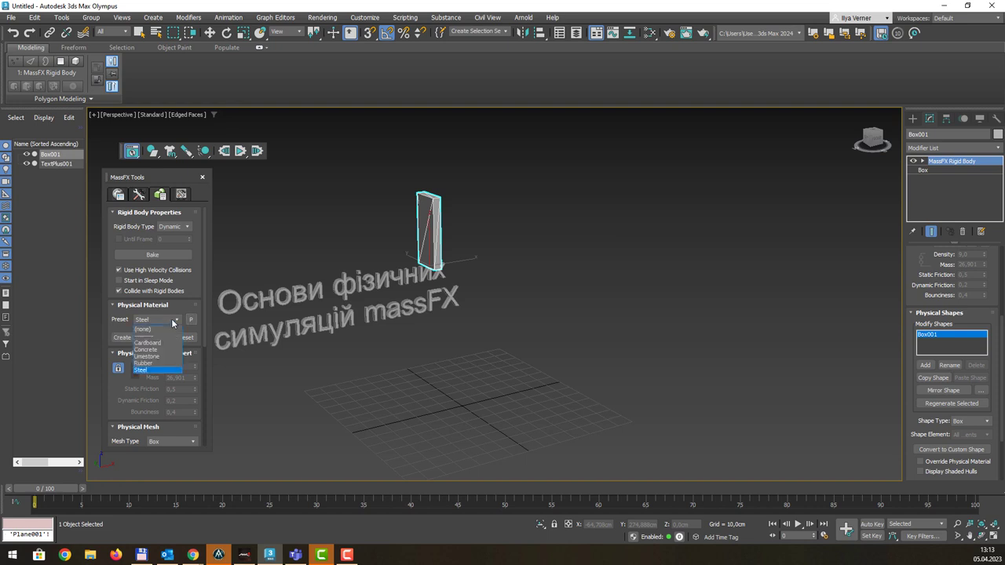
left_click(173, 322)
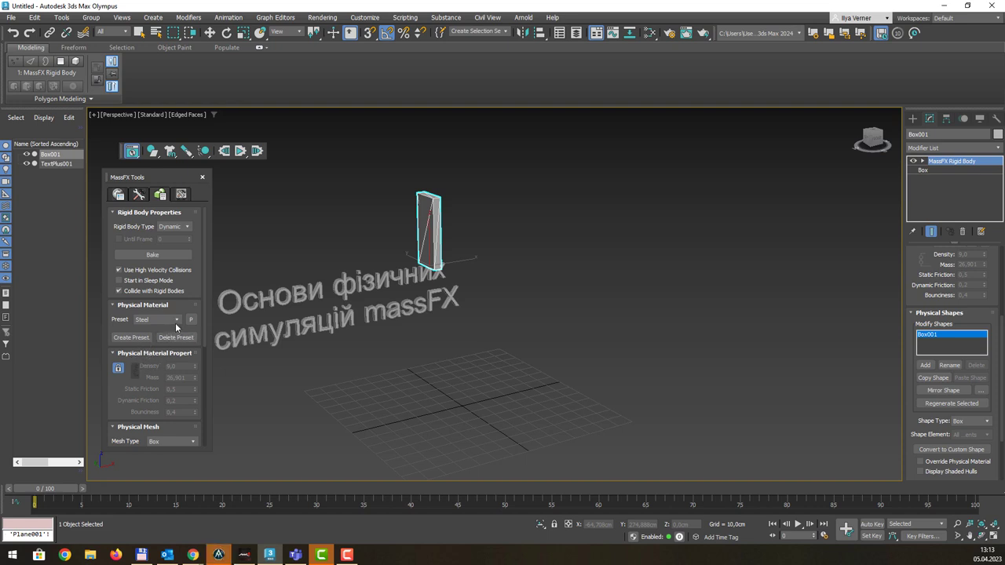
left_click(176, 320)
left_click(149, 363)
left_click(173, 320)
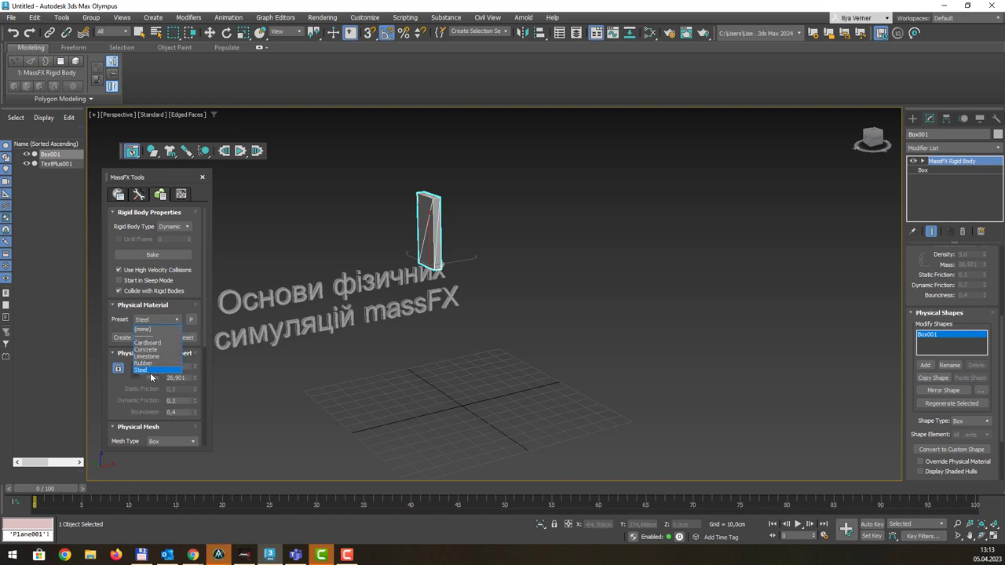
left_click(153, 370)
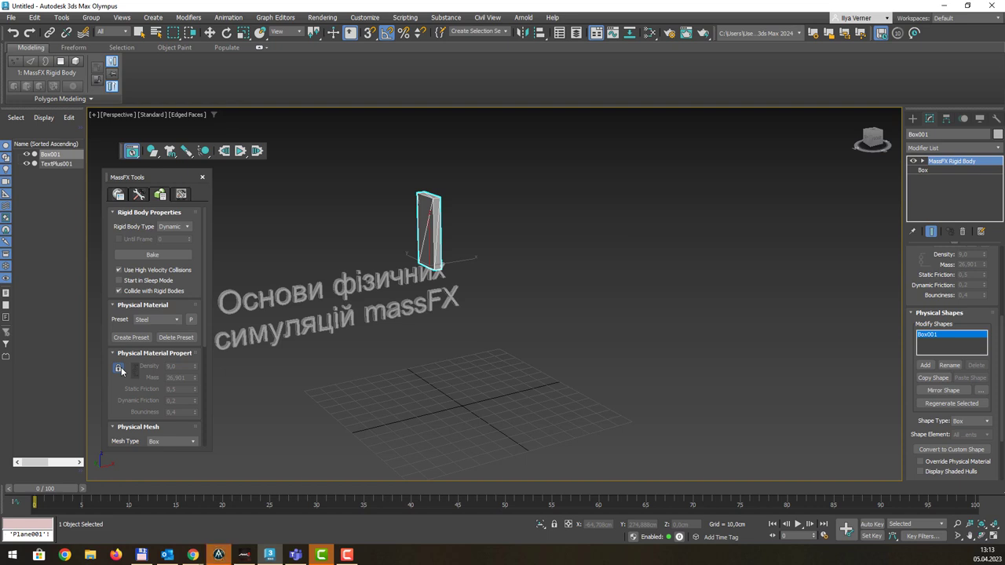
left_click(119, 369)
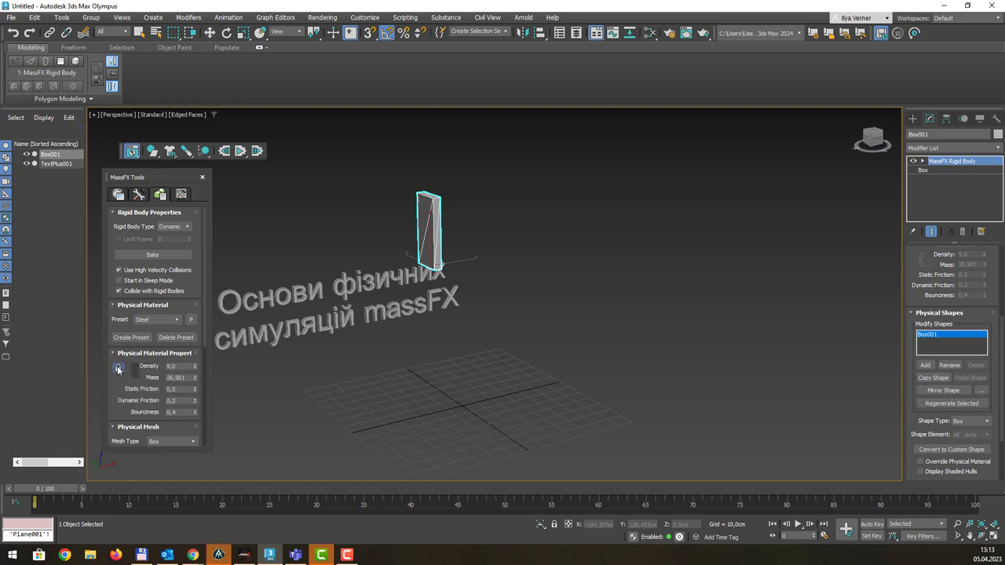
left_click(119, 368)
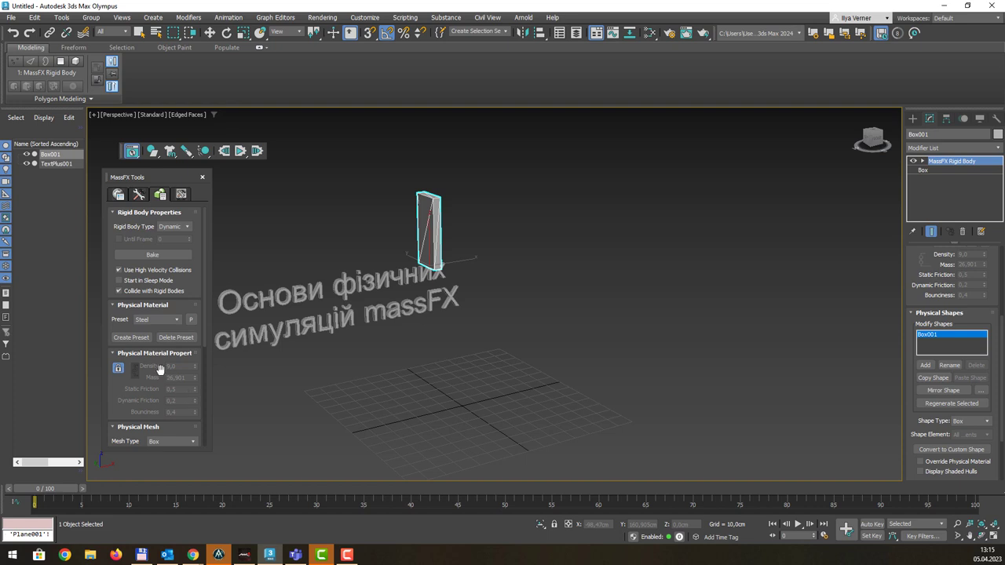
Set Box001's Physical Mesh type back to Box, then show the Simulation playback and baking controls
scroll(162, 365, "down", 2)
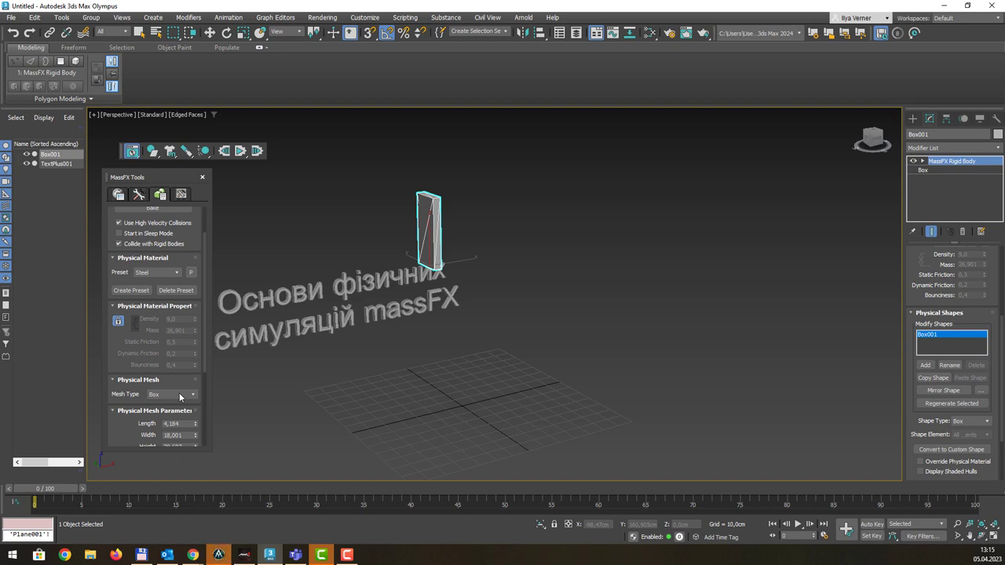
scroll(135, 416, "down", 1)
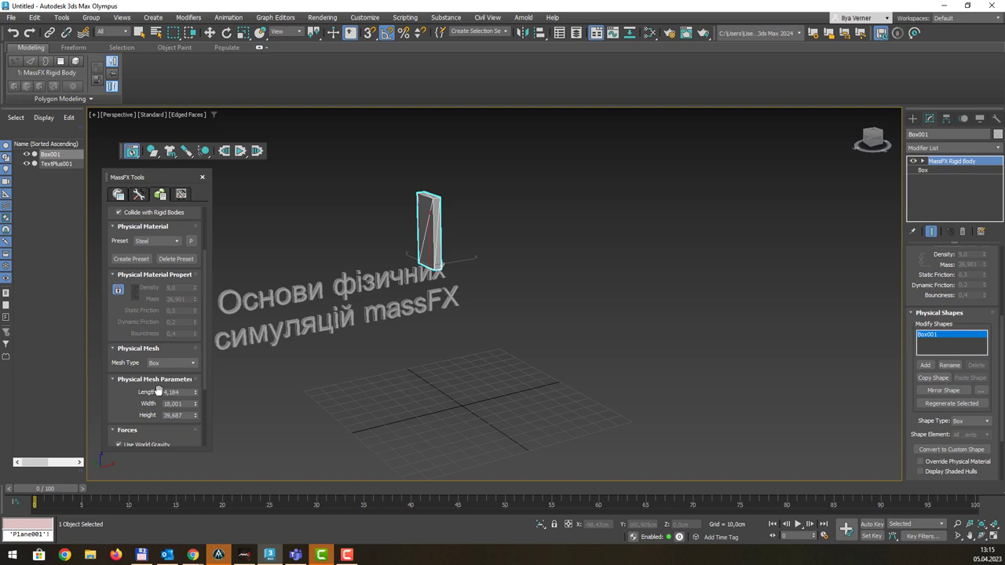
scroll(149, 390, "down", 3)
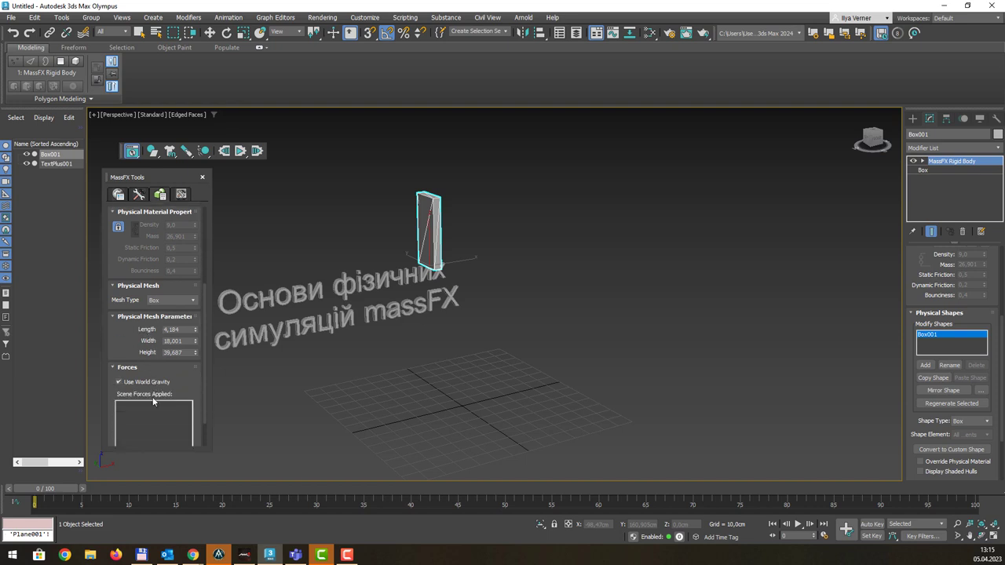
scroll(135, 360, "down", 1)
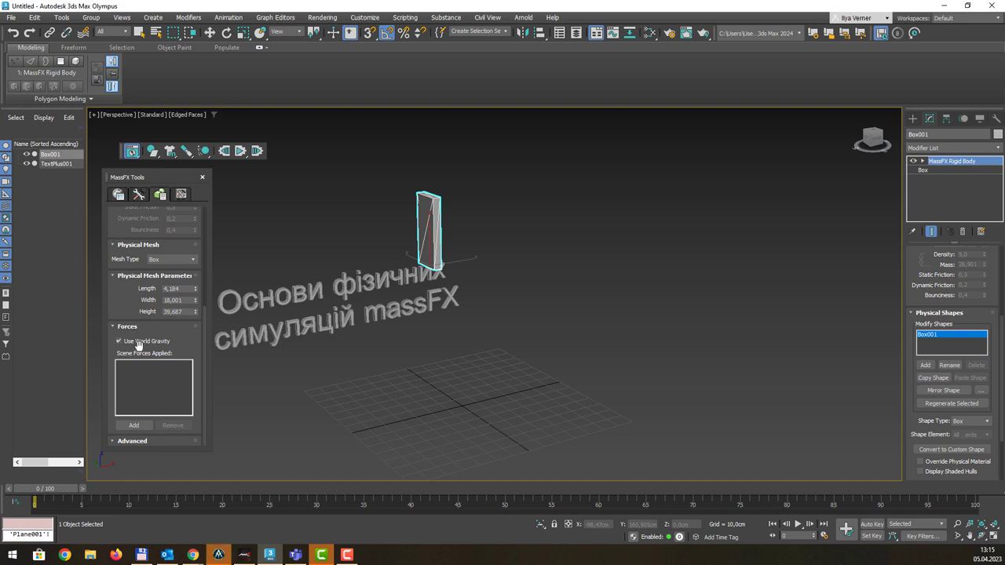
scroll(141, 378, "up", 4)
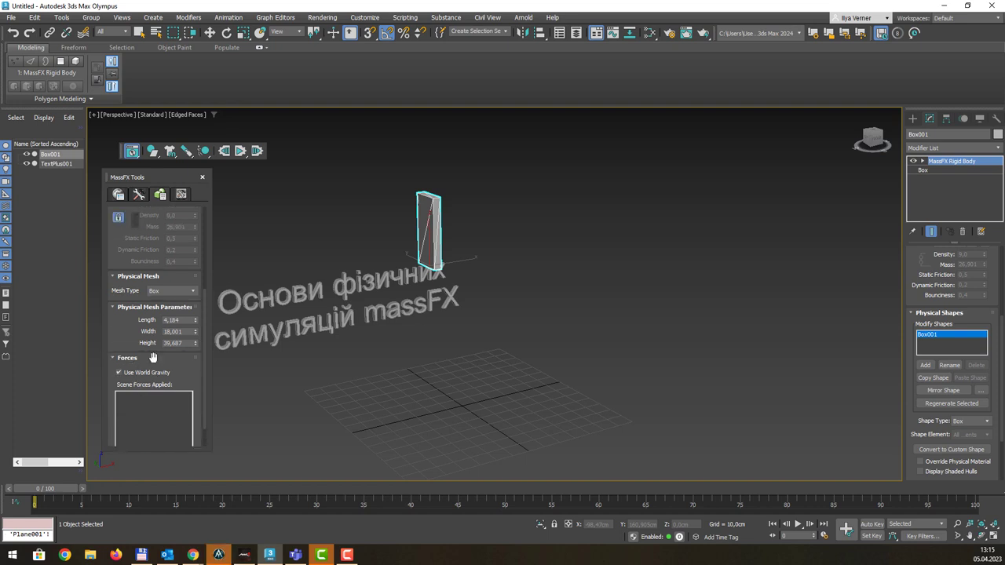
scroll(154, 358, "up", 1)
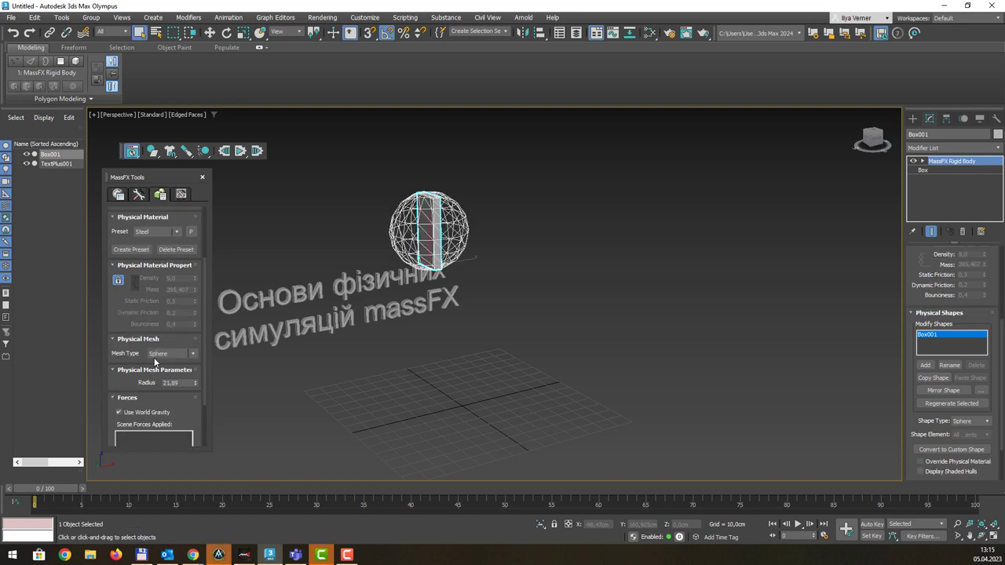
left_click(168, 353)
left_click(176, 368)
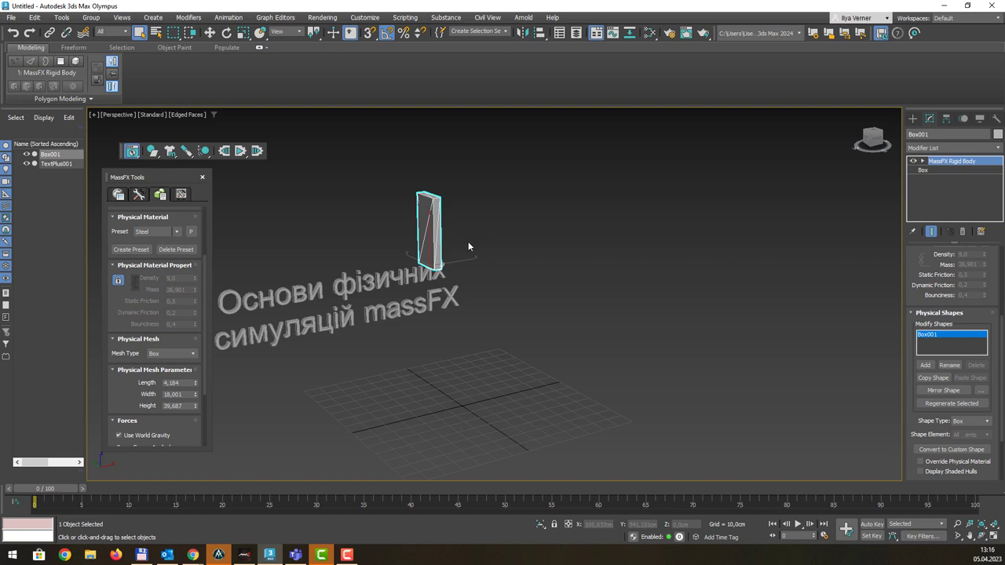
left_click(138, 195)
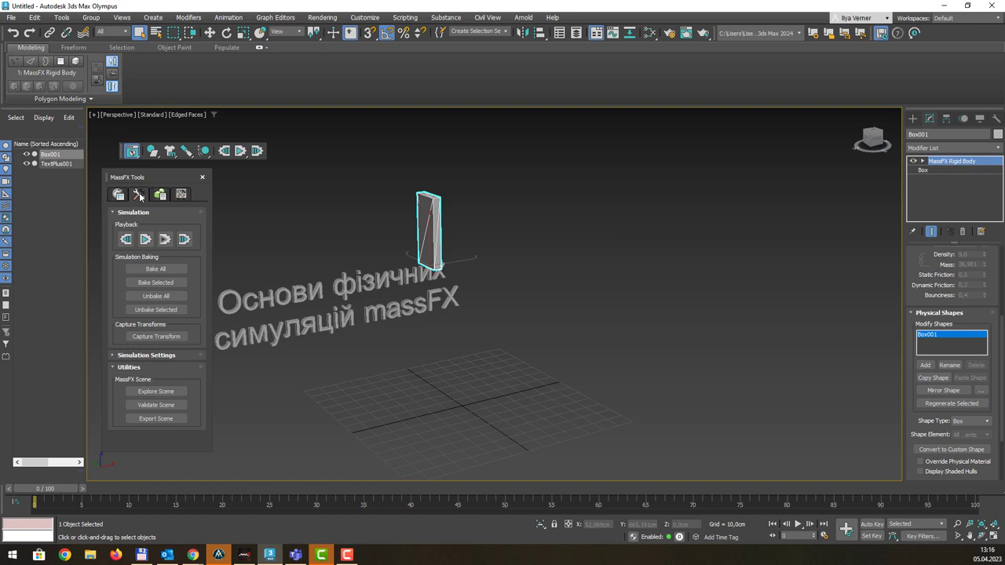
left_click(118, 195)
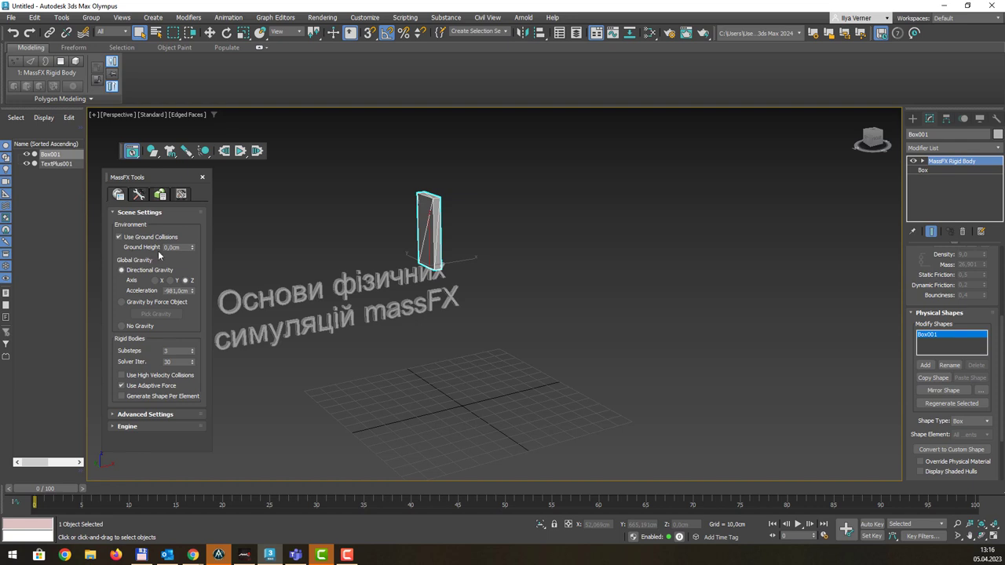
left_click(166, 290)
key("BackSpace")
type("-")
left_click(140, 195)
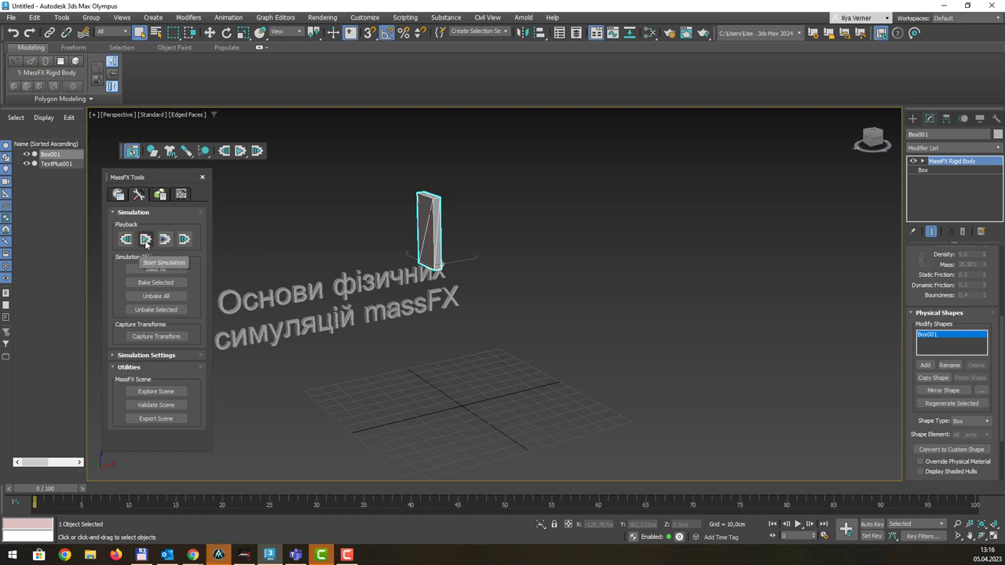
left_click(146, 242)
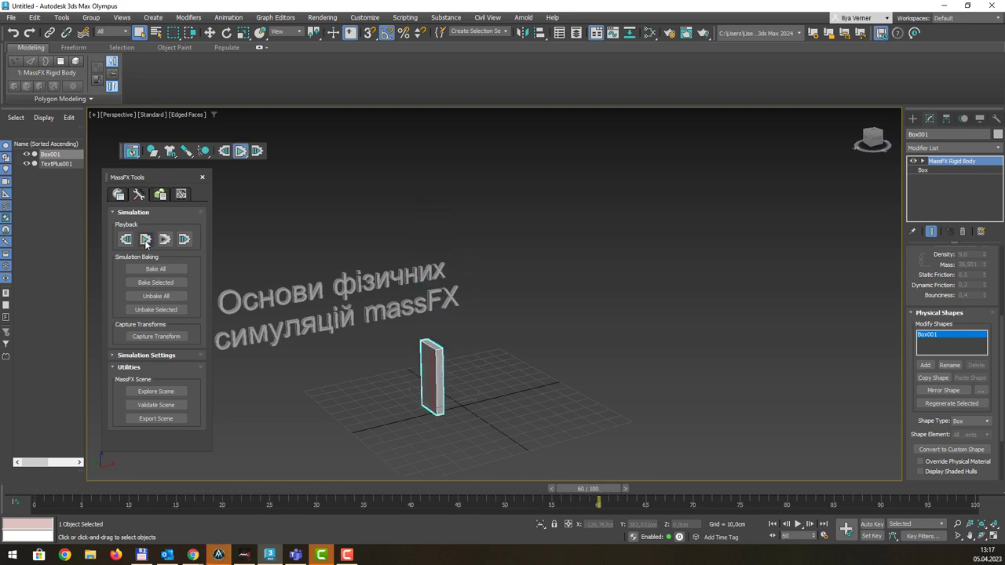
left_click(145, 240)
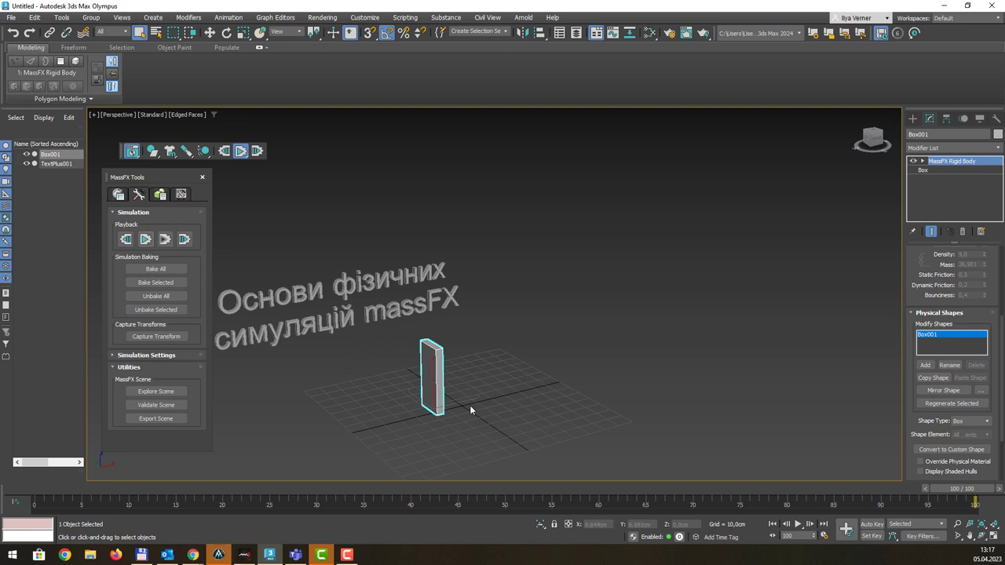
left_click(125, 240)
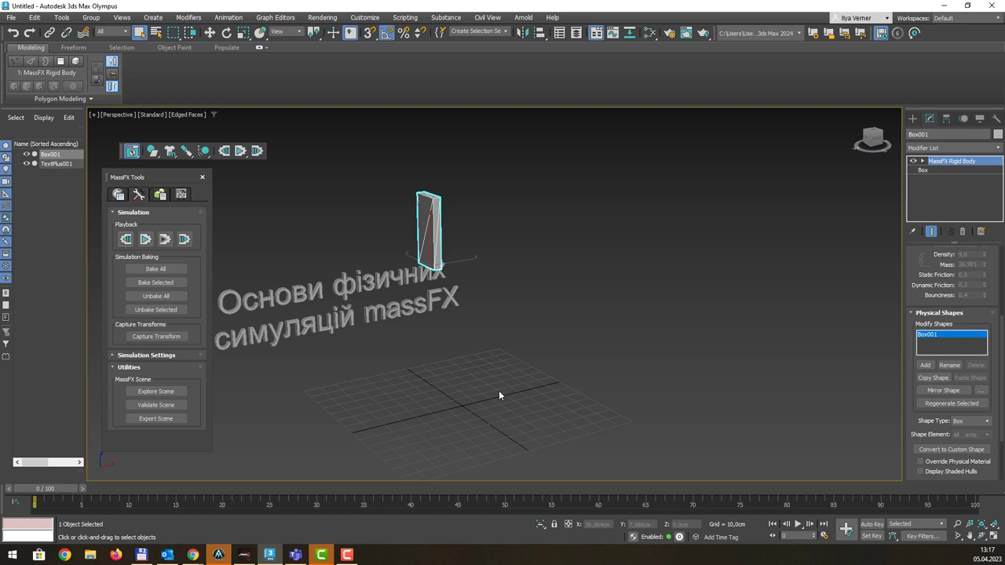
Draw a new plane on the ground grid beneath the standing box
middle_click_drag(535, 343, 526, 383)
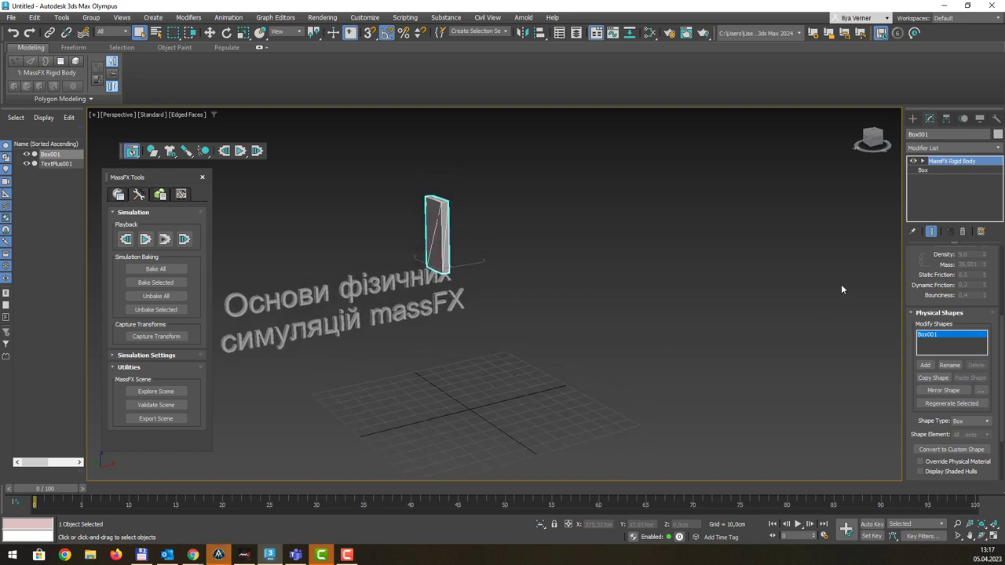
left_click(912, 117)
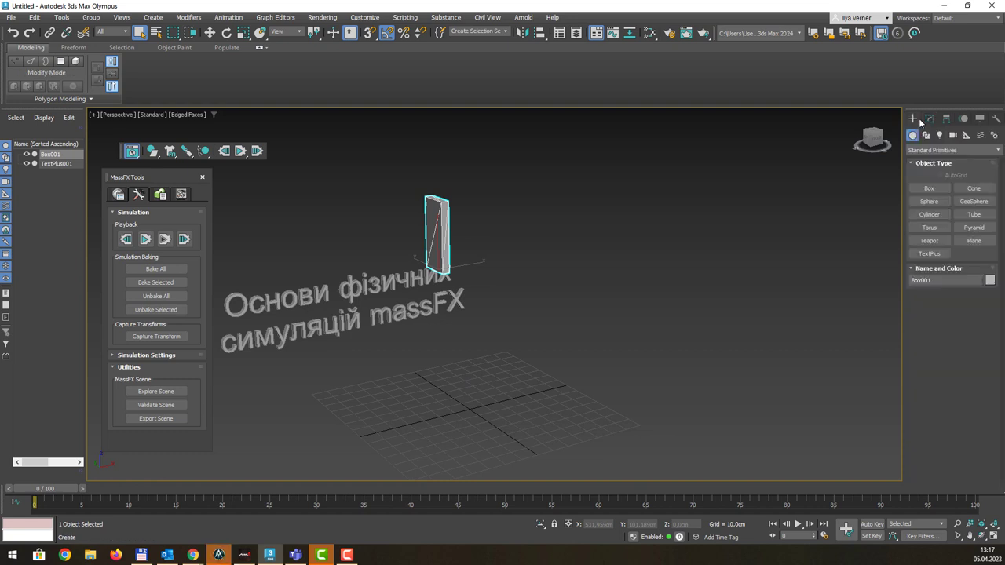
left_click(973, 240)
mouse_move(564, 349)
left_mouse_down()
mouse_move(381, 482)
mouse_move(388, 505)
left_mouse_up()
Lift Plane001 to about 46 cm and make it a Static Rigid Body
key("w")
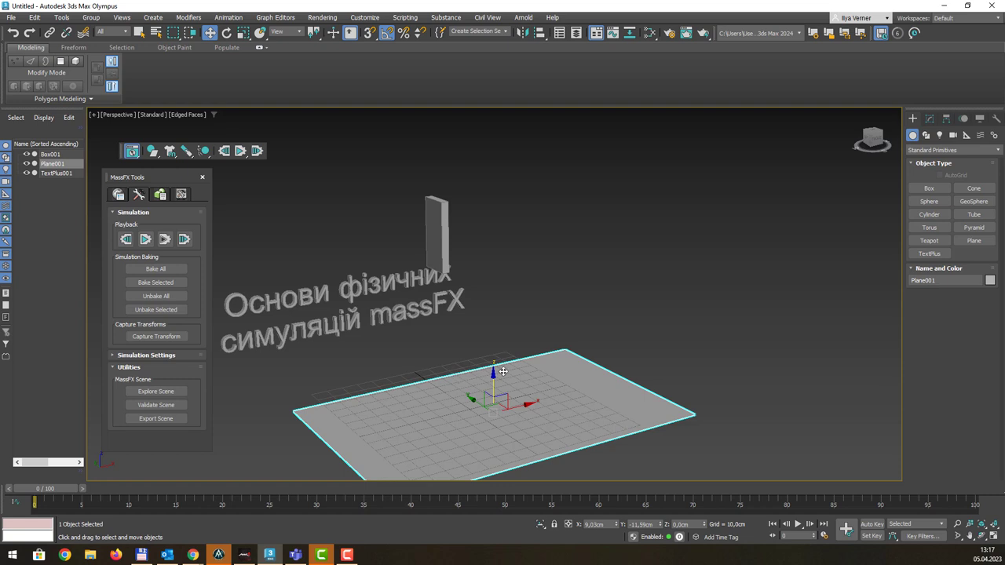
left_click_drag(502, 371, 512, 296)
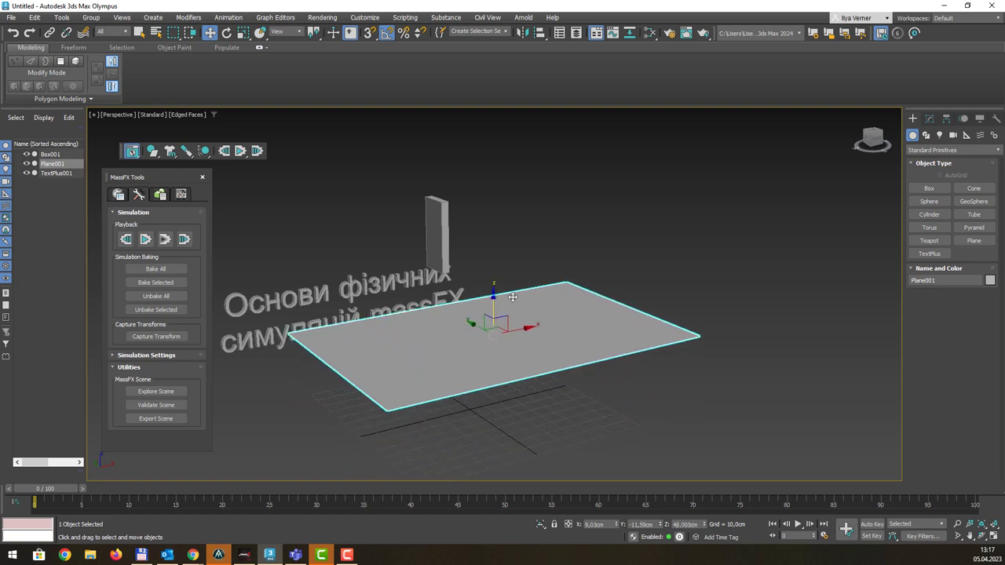
mouse_move(618, 256)
middle_mouse_down("alt")
mouse_move(596, 251)
mouse_move(606, 273)
middle_mouse_up("alt")
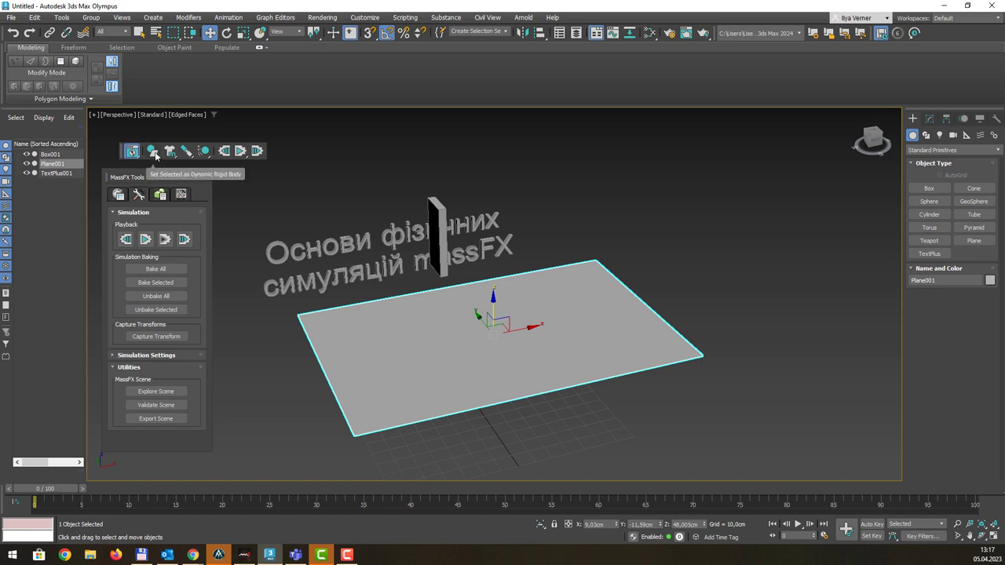
left_click_drag(152, 151, 164, 208)
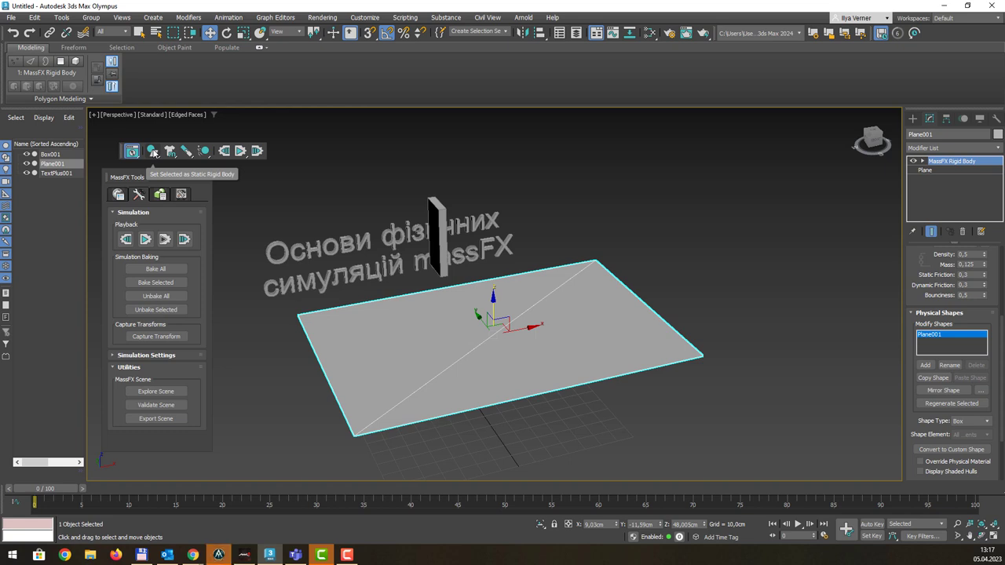
Select Box001 and rotate it -15 degrees off vertical
left_click(154, 152)
left_click(441, 212)
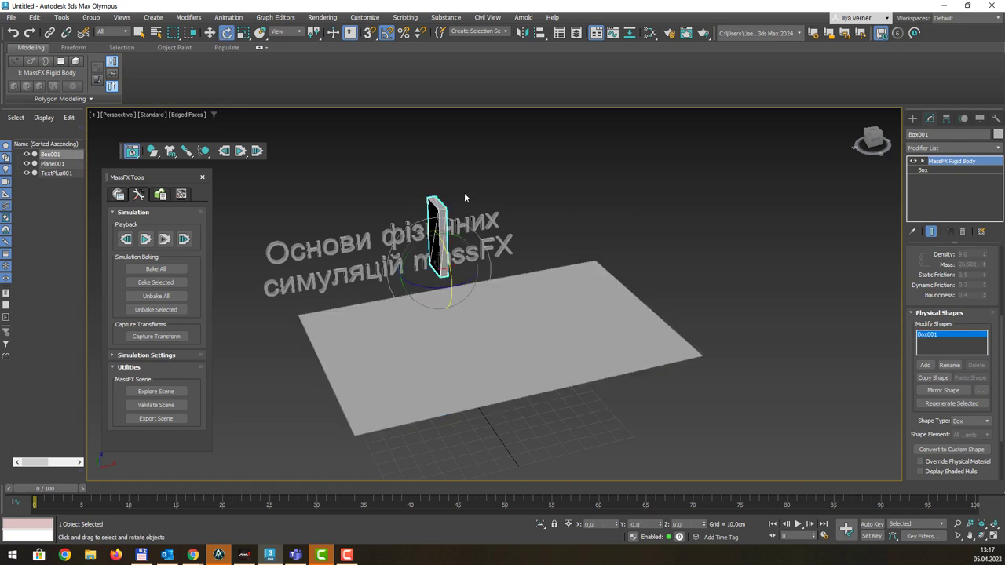
key("e")
left_click_drag(426, 247, 426, 240)
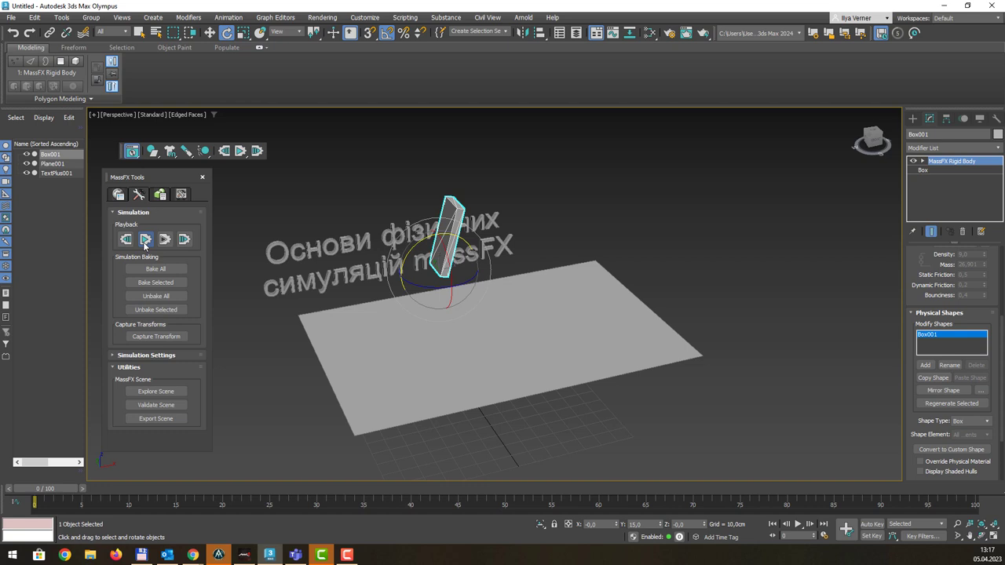
Run the MassFX simulation to watch the box topple, reset it, and select the plane
left_click(145, 240)
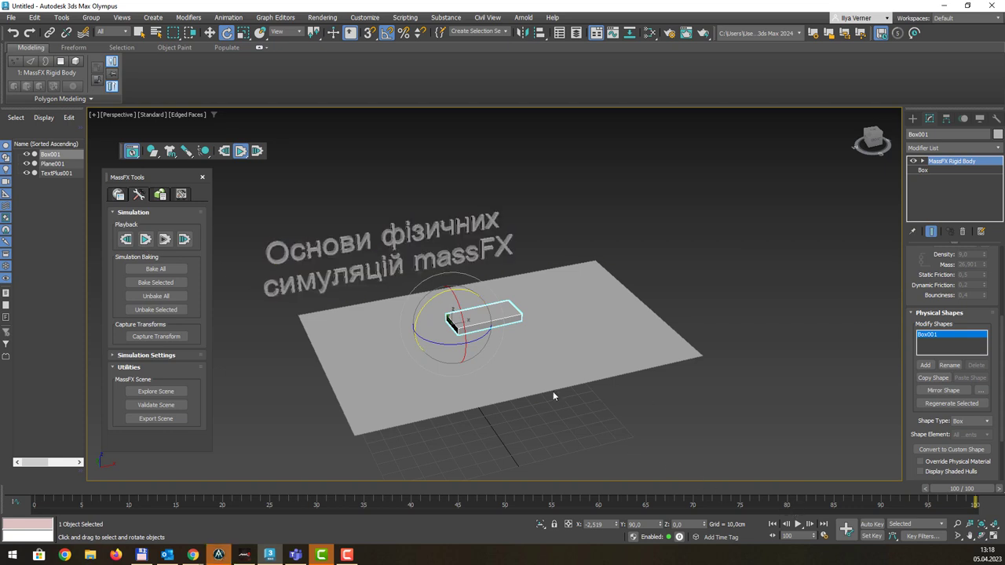
left_click(126, 238)
key("q")
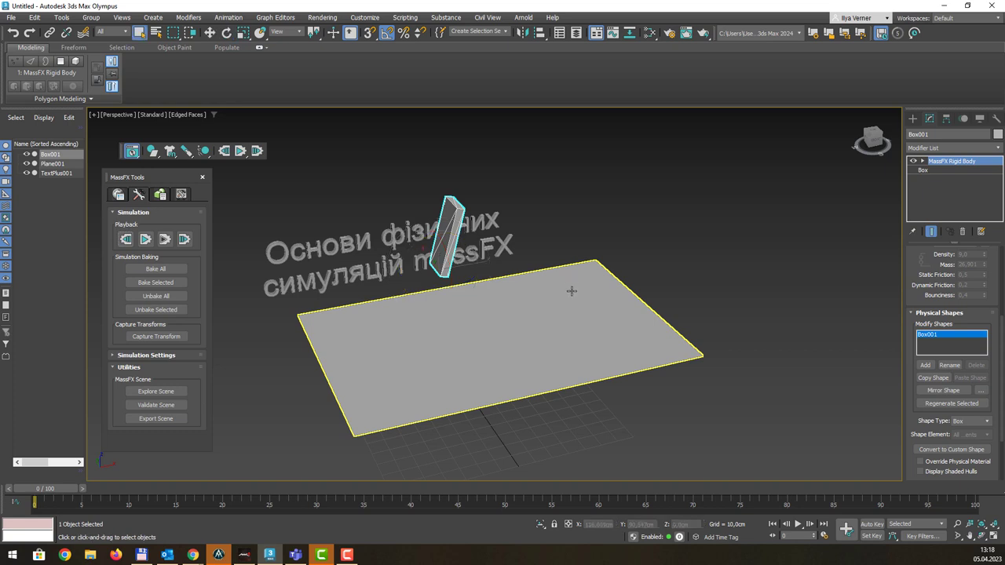
middle_click_drag(571, 292, 577, 331, "alt")
left_click(577, 331)
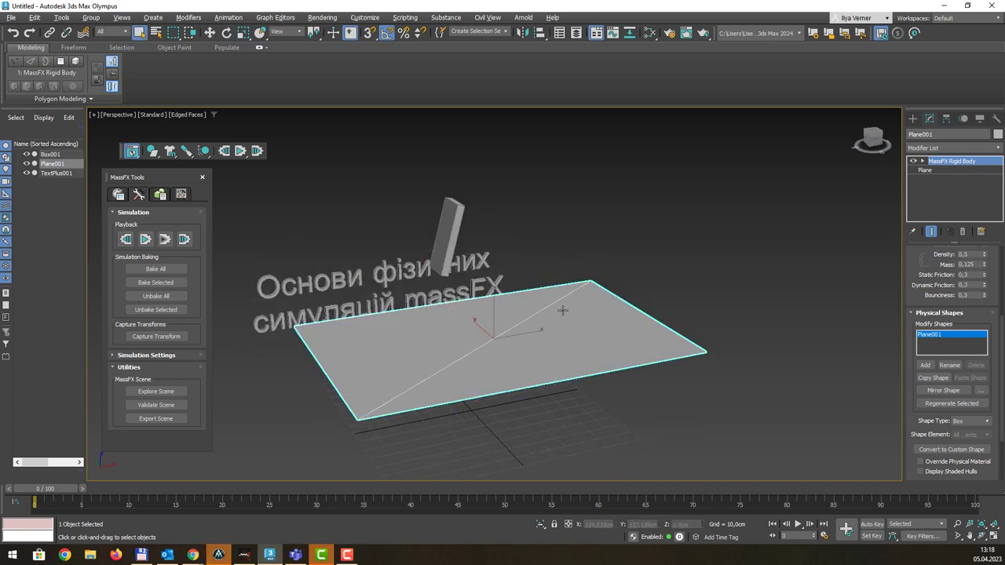
middle_click_drag(562, 310, 555, 310, "alt")
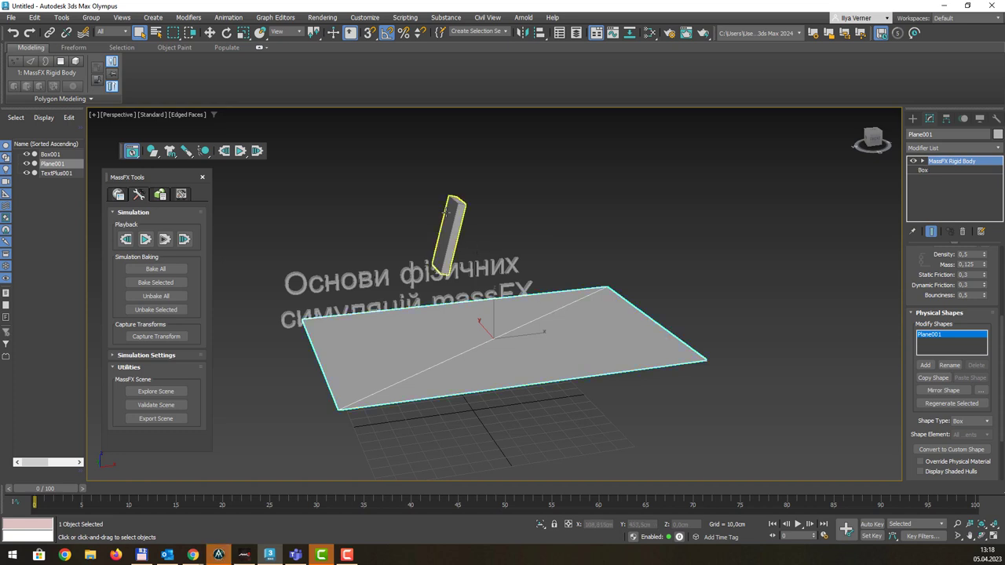
Lower the tilted Box001 down onto Plane001
left_click(445, 211)
key("w")
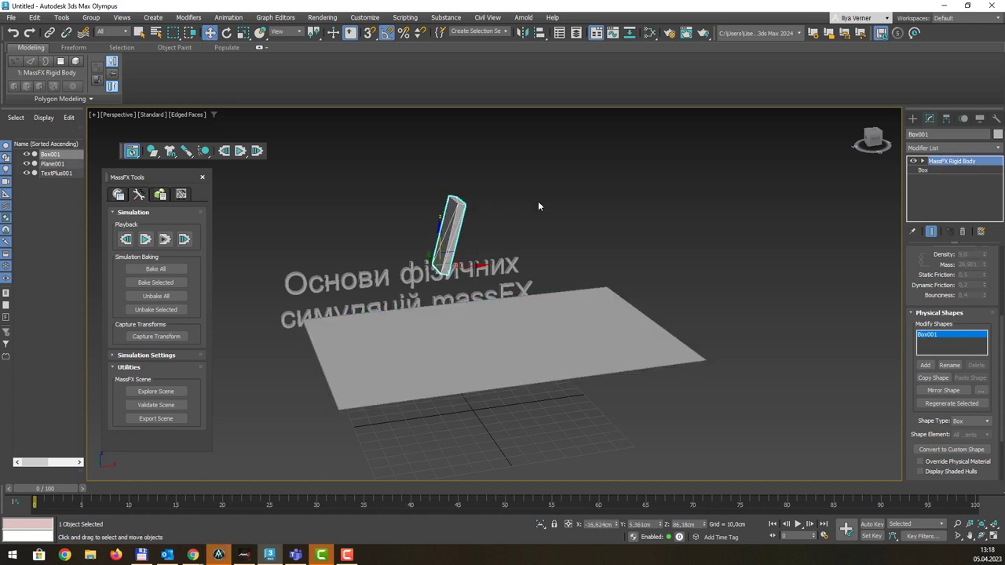
left_click(537, 207)
left_click(452, 210)
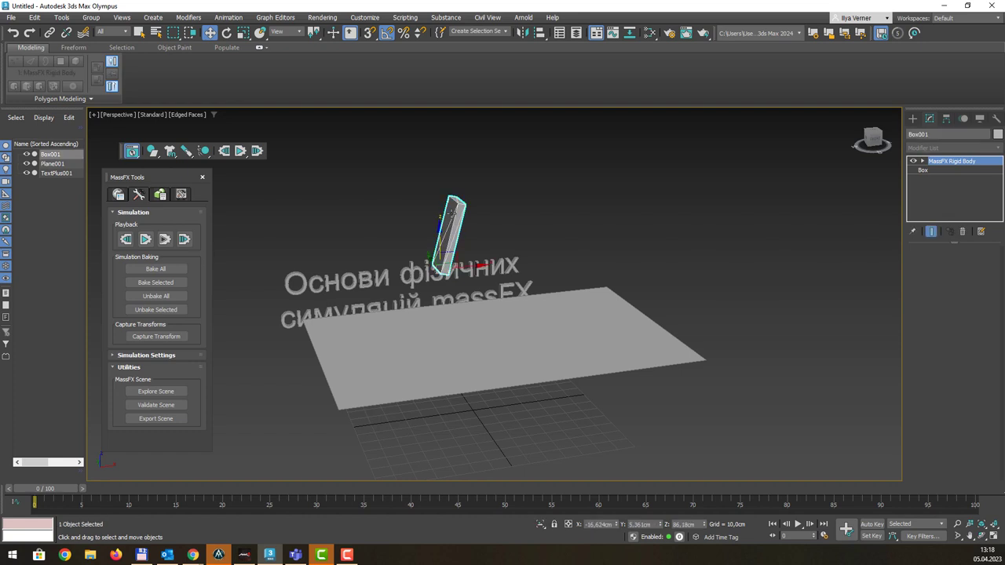
left_click_drag(446, 218, 444, 279)
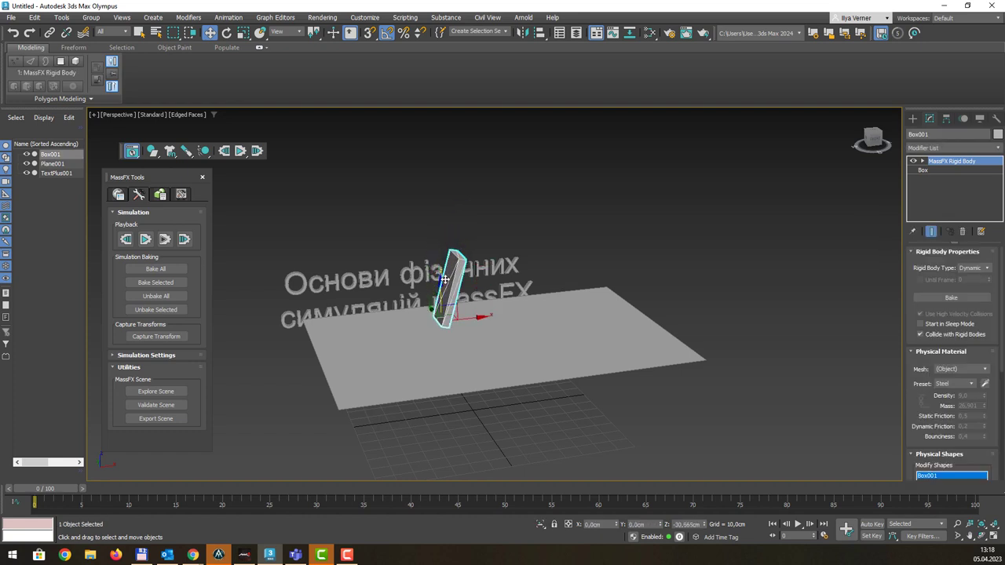
middle_click_drag(444, 278, 402, 341)
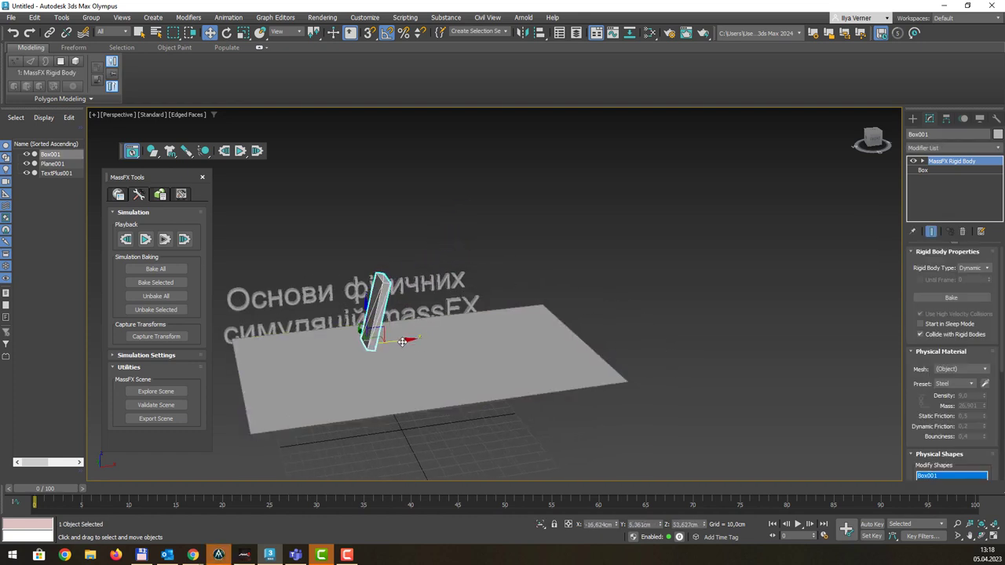
Clone Box002 beside it, remove its MassFX Rigid Body modifier and zero its rotation
left_click_drag(401, 341, 449, 334, "shift")
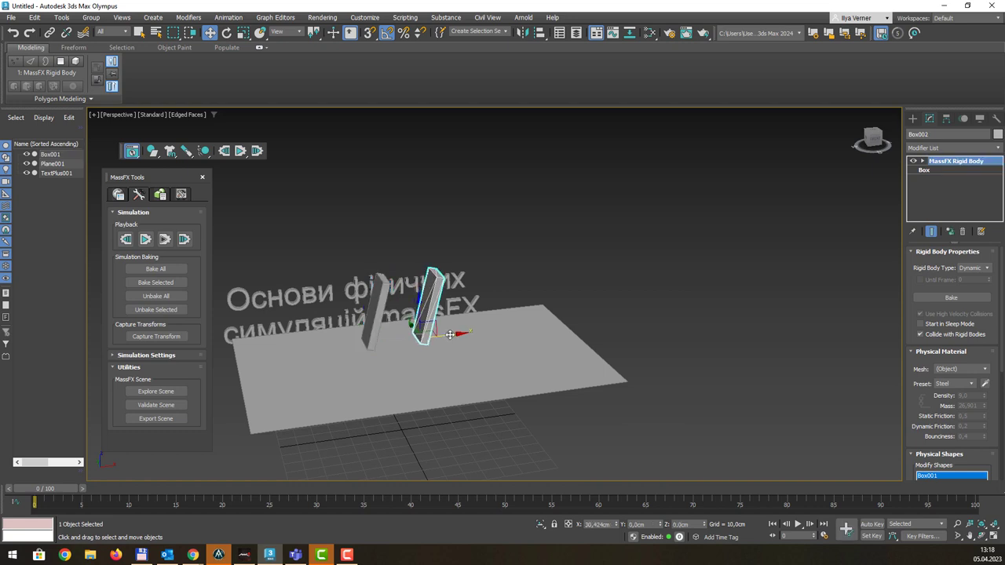
left_click(496, 323)
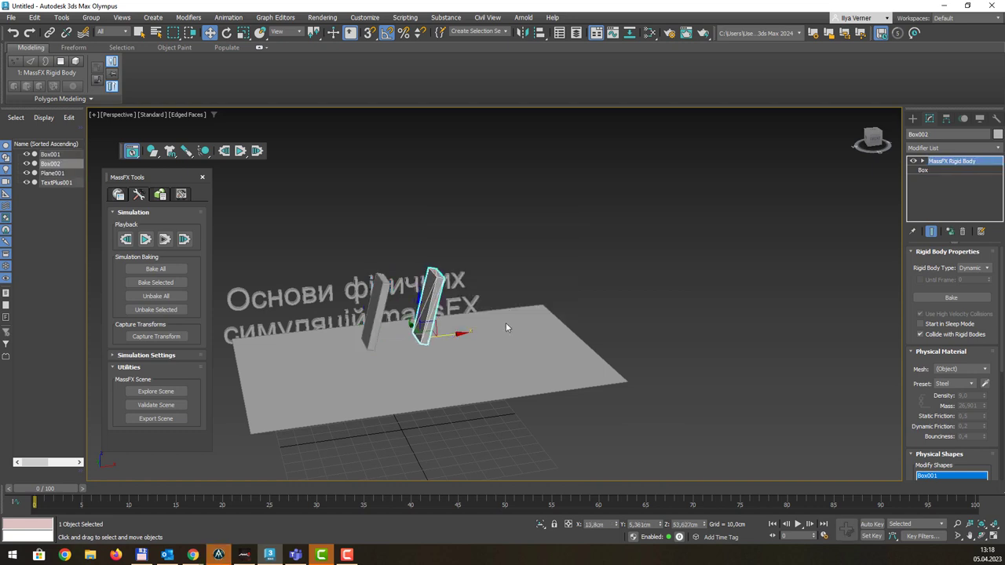
left_click(962, 231)
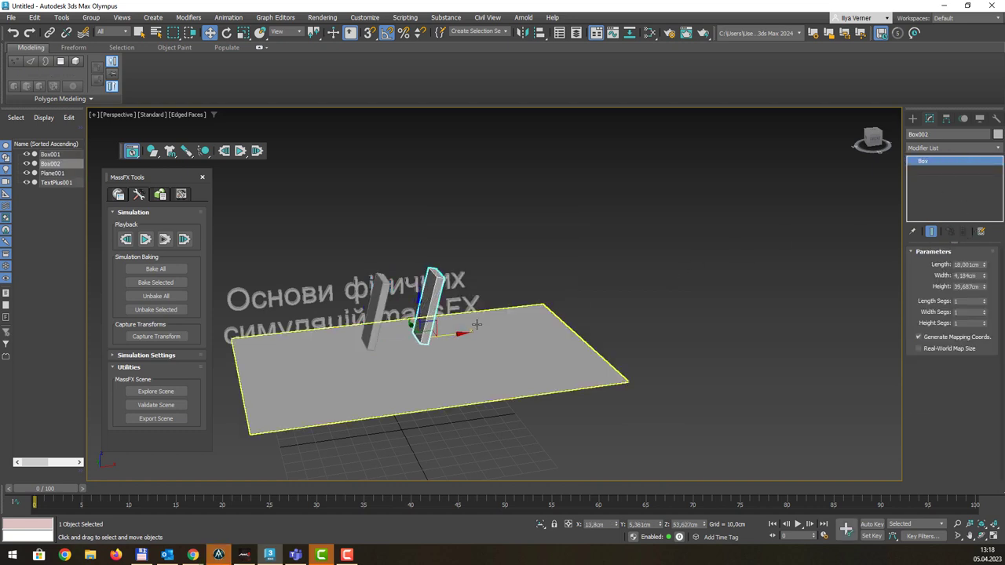
key("e")
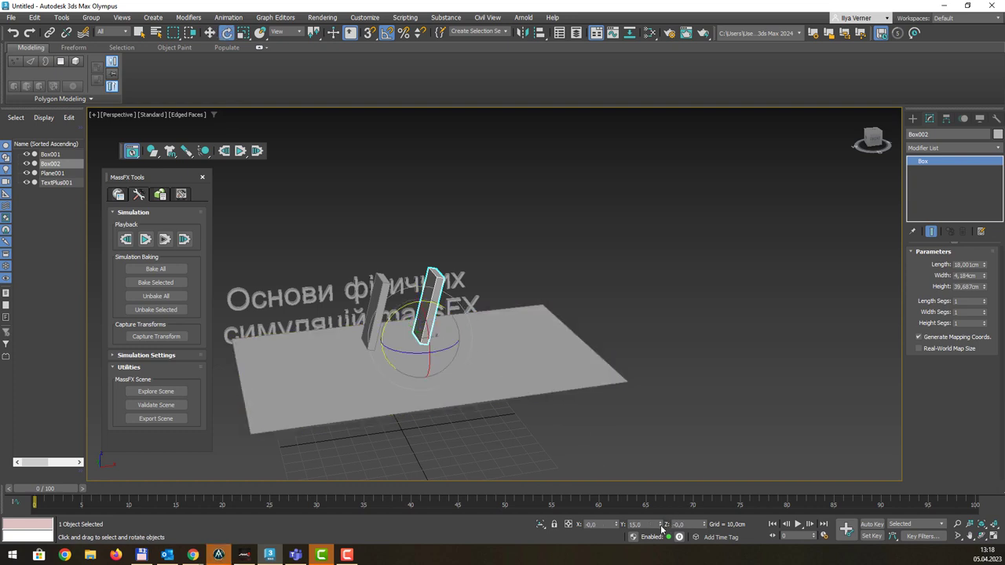
right_click(661, 528)
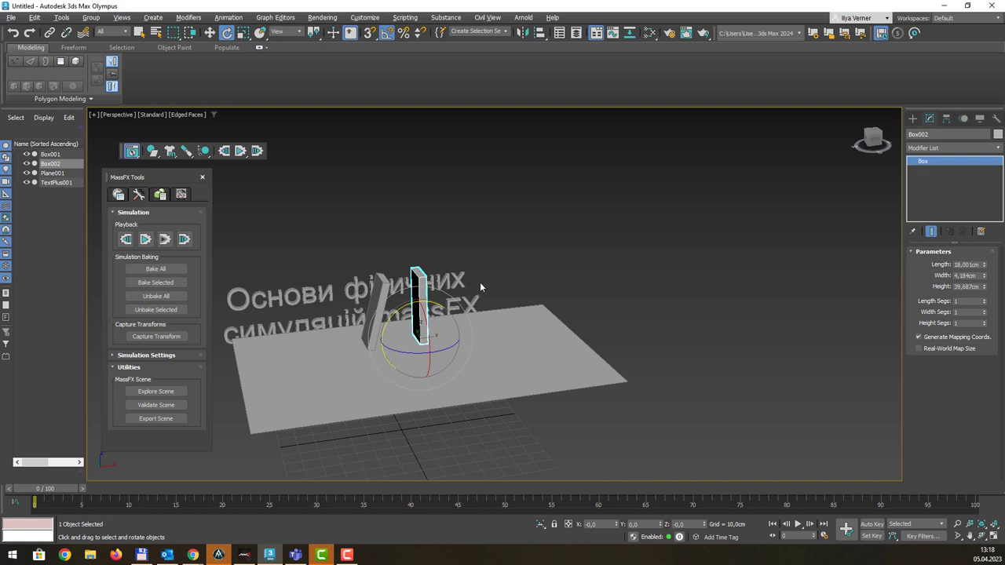
Slide the upright Box002 along X to stand beside the tilted box
middle_click_drag(480, 282, 485, 274, "alt")
key("w")
middle_click_drag(440, 309, 424, 312, "alt")
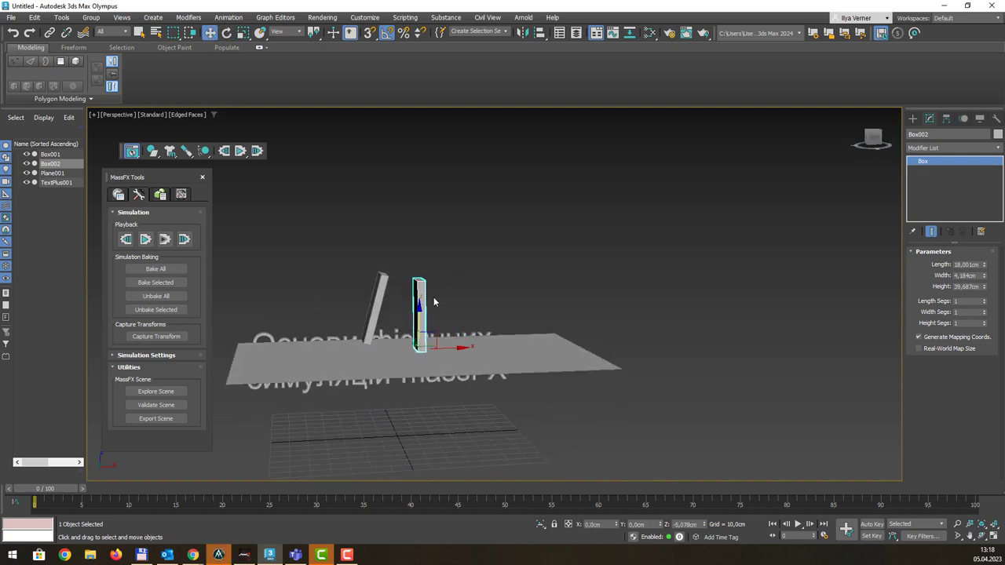
mouse_move(431, 303)
middle_mouse_down("alt")
mouse_move(473, 283)
mouse_move(473, 335)
middle_mouse_up("alt")
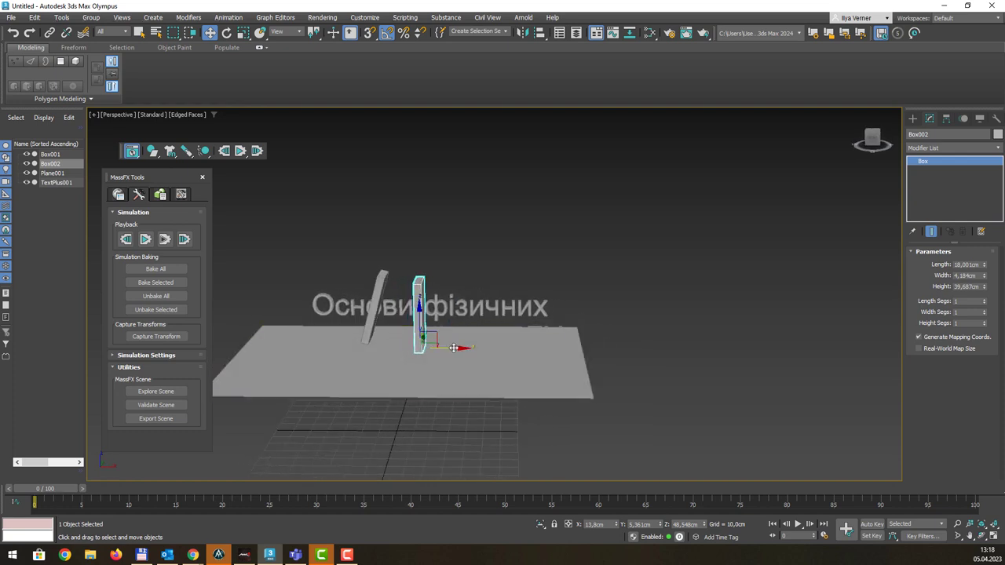
mouse_move(453, 347)
left_mouse_down()
mouse_move(442, 345)
mouse_move(454, 346)
left_mouse_up()
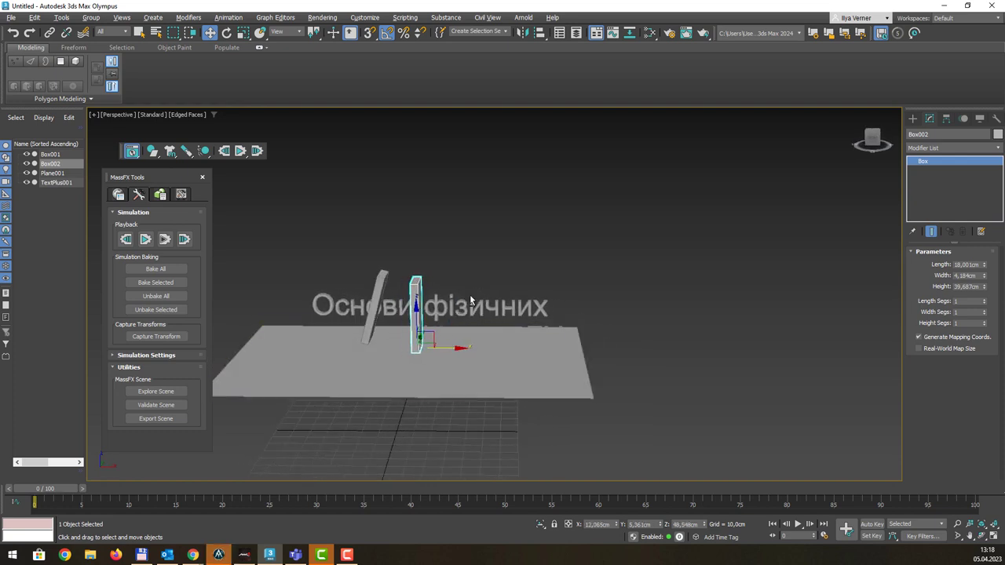
mouse_move(469, 294)
middle_mouse_down("alt")
mouse_move(508, 285)
mouse_move(465, 325)
middle_mouse_up("alt")
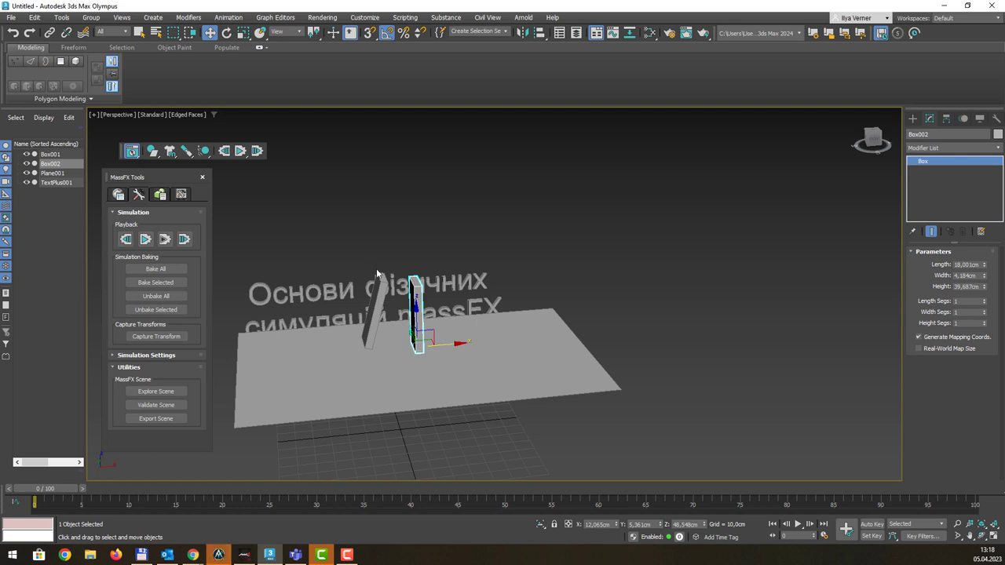
Shift-drag the upright Box002 alongside to begin another copy, Box003
middle_click_drag(377, 272, 412, 261, "alt")
left_click_drag(463, 305, 351, 318)
left_click_drag(359, 275, 323, 318)
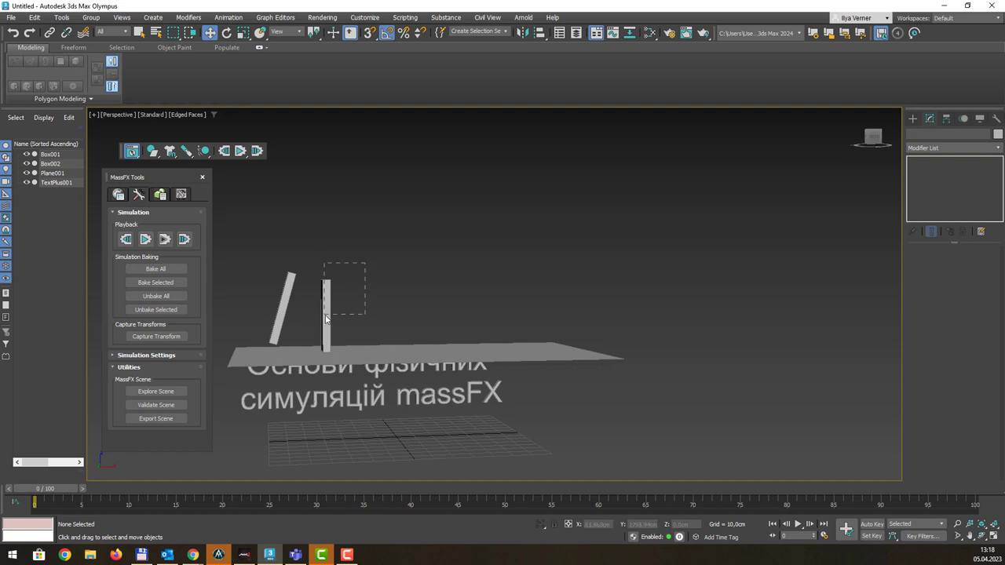
left_click_drag(353, 348, 385, 350, "shift")
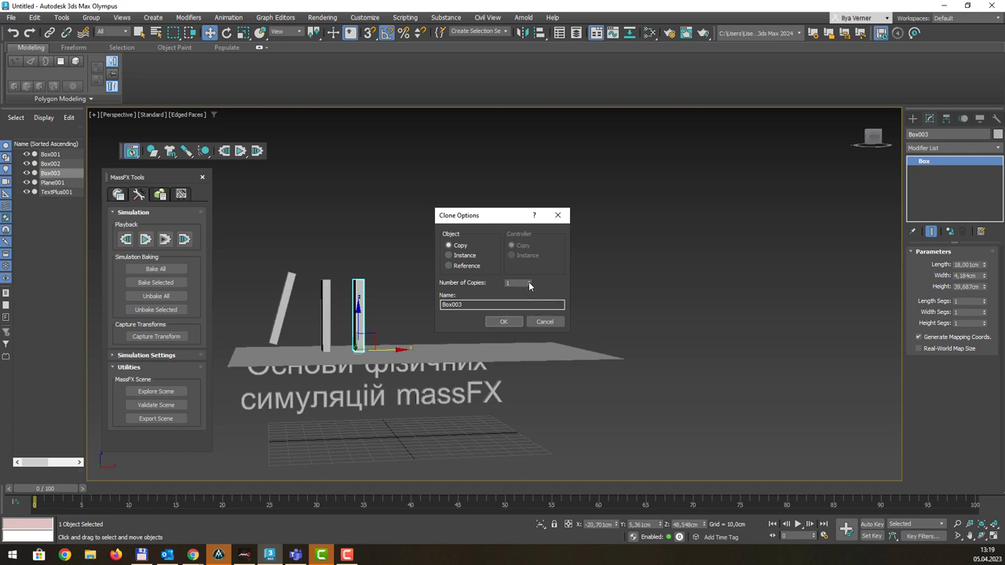
Make 11 copies for upright boxes Box002–Box013, then select the whole row
left_click(503, 321)
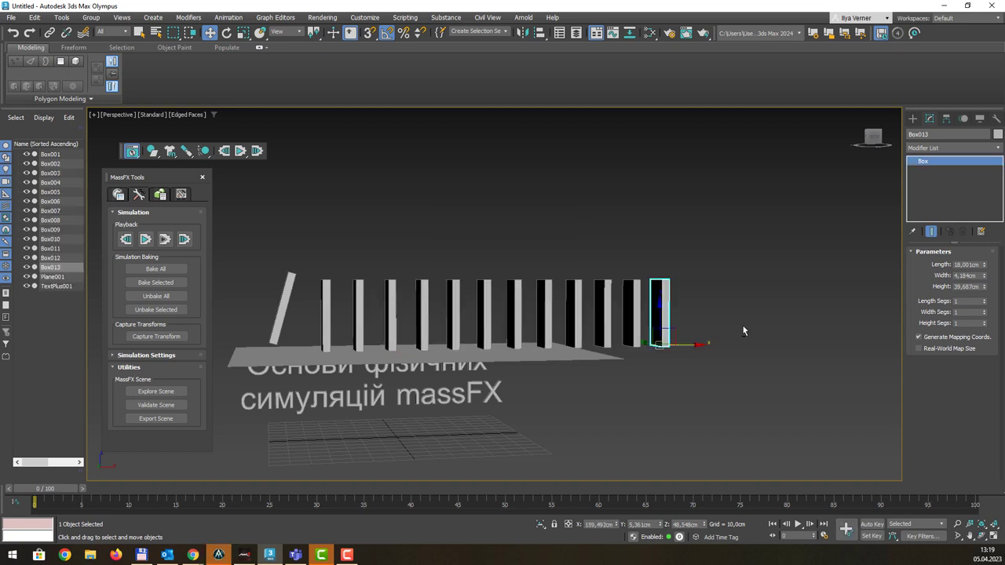
mouse_move(741, 324)
middle_mouse_down("alt")
mouse_move(731, 324)
mouse_move(734, 337)
mouse_move(706, 263)
middle_mouse_up("alt")
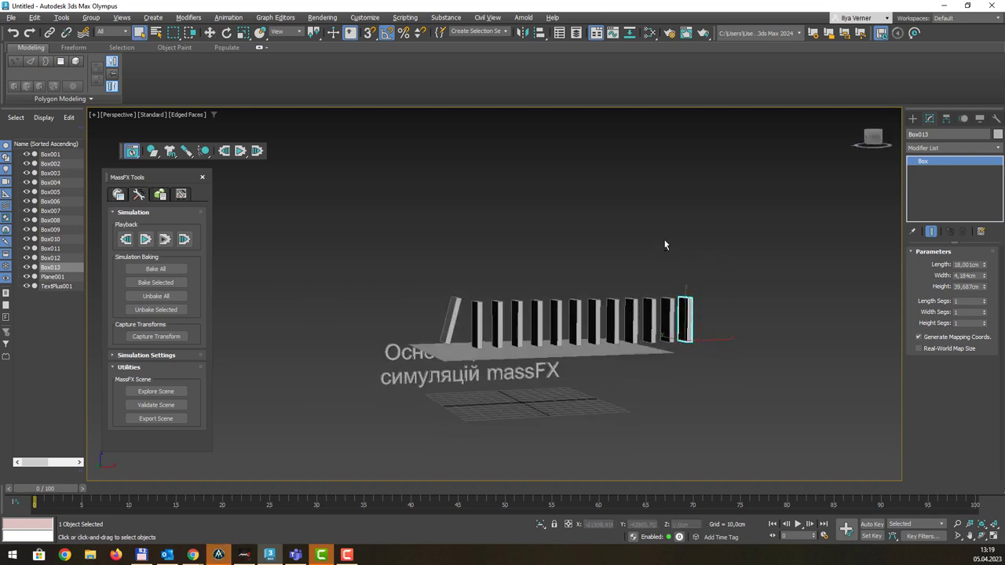
key("q")
left_click_drag(563, 313, 481, 330)
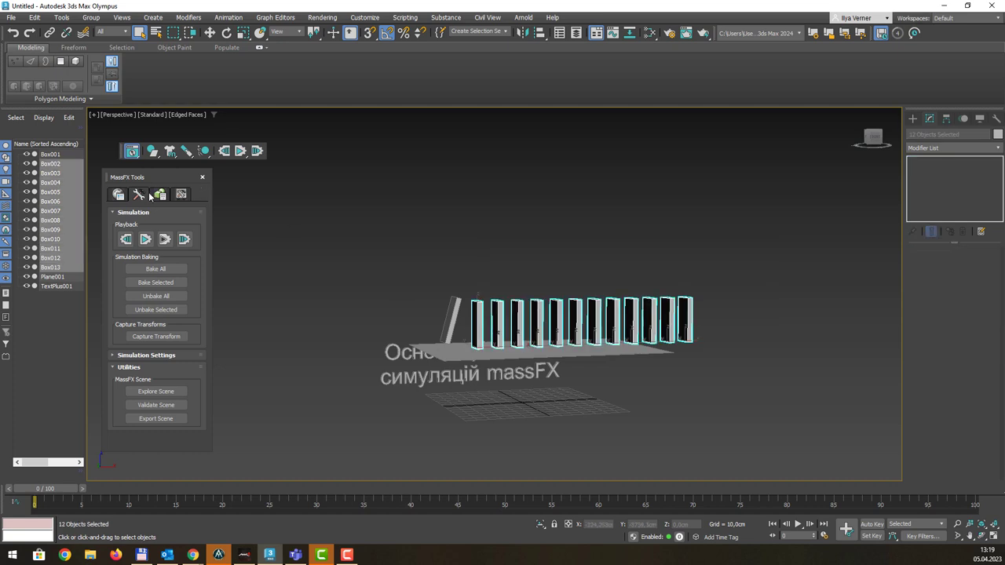
Start the MassFX simulation and watch the domino row topple through frame 100
left_click_drag(153, 151, 176, 173)
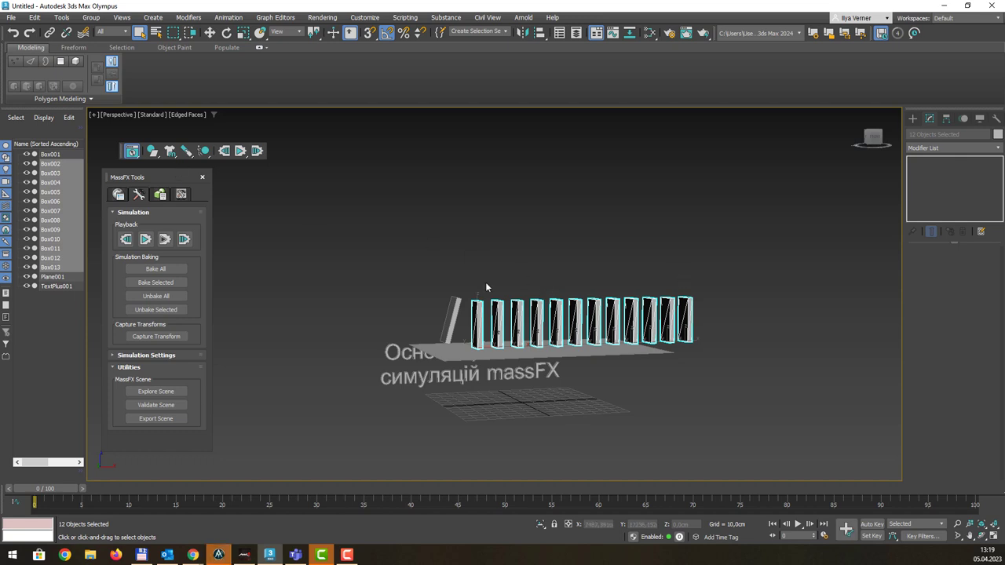
left_click(634, 249)
middle_click_drag(634, 249, 643, 269, "alt")
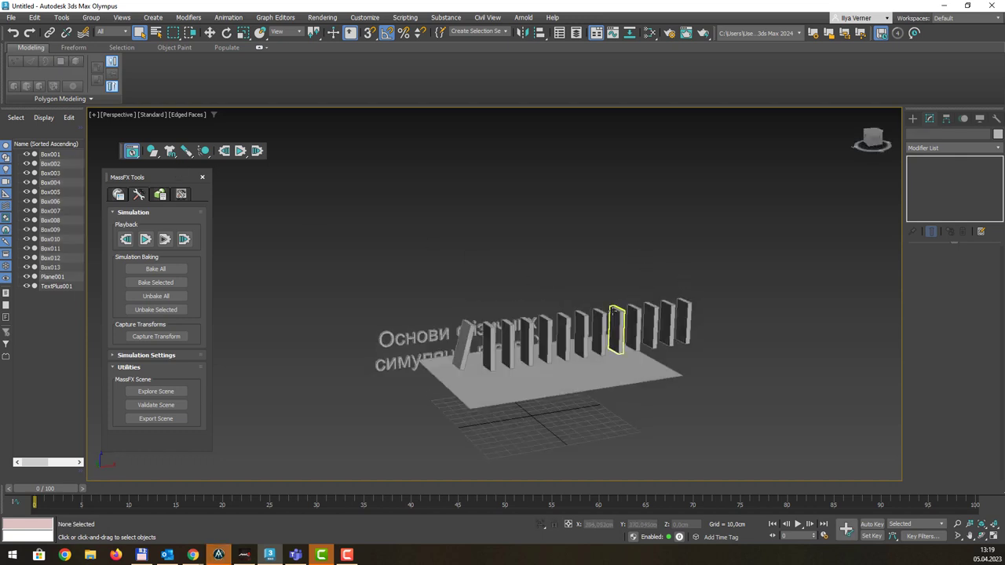
scroll(664, 337, "up", 3)
mouse_move(664, 337)
middle_mouse_down("alt")
mouse_move(642, 332)
mouse_move(640, 297)
middle_mouse_up("alt")
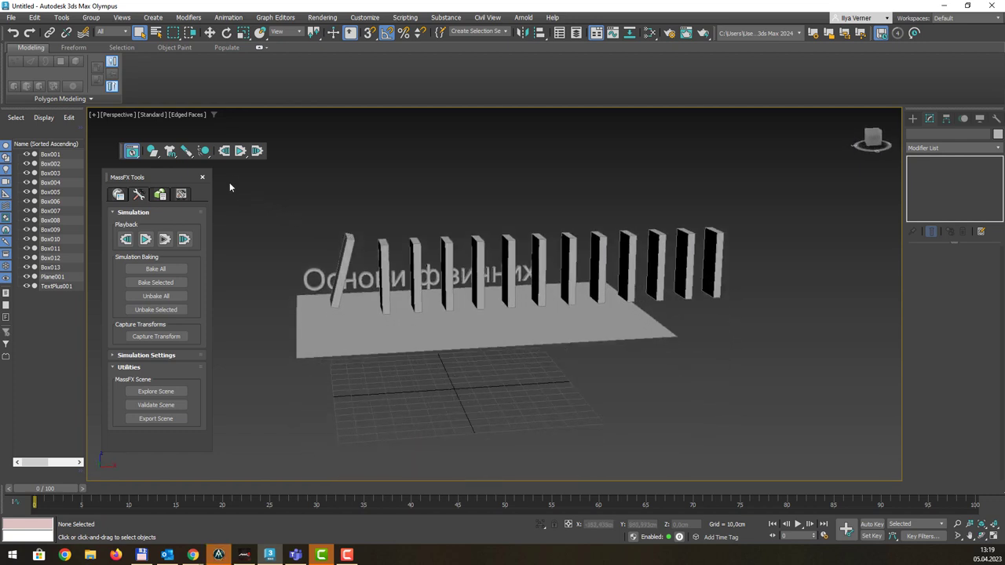
left_click(144, 243)
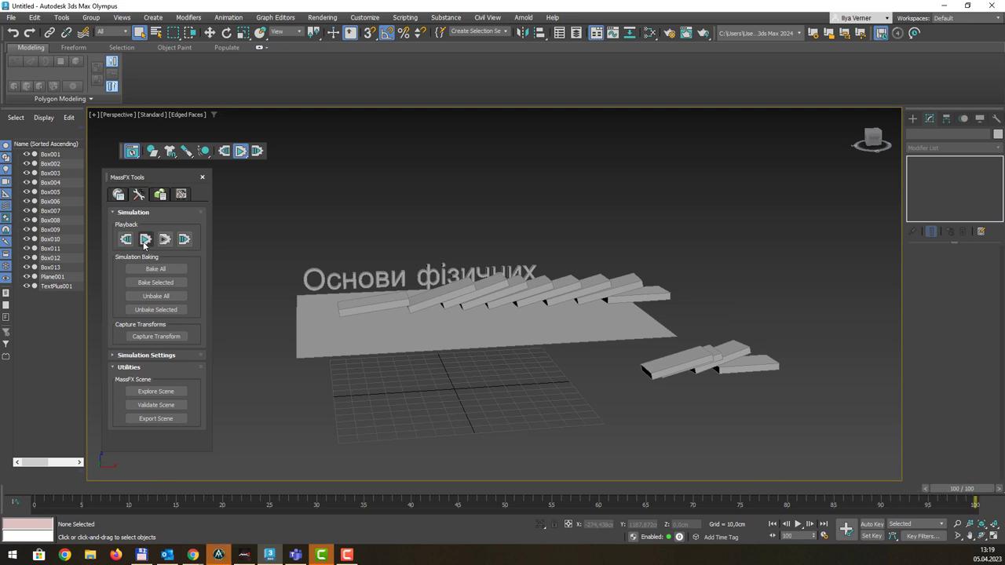
Reset the simulation so the dominoes stand upright, then select Plane001
left_click(126, 239)
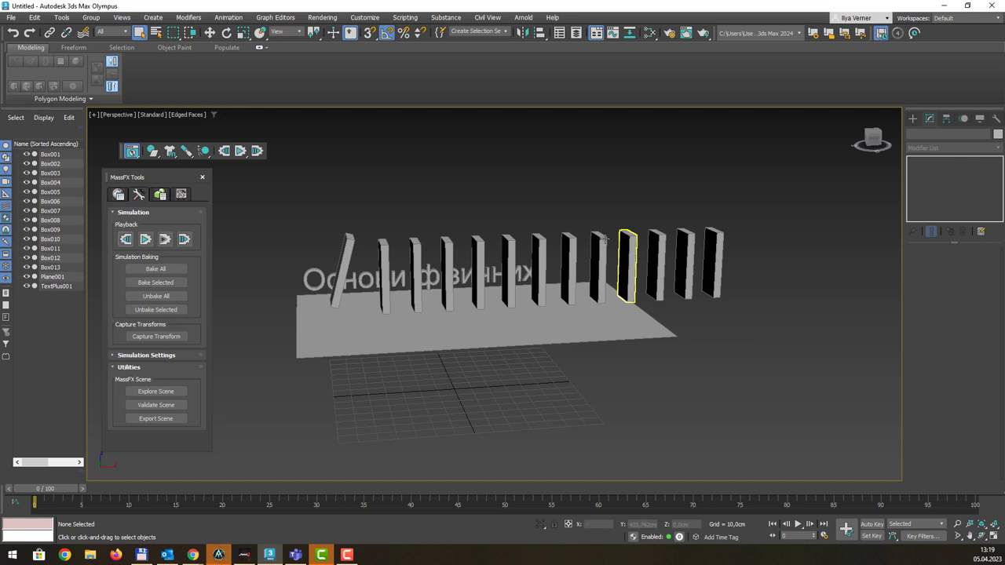
mouse_move(726, 308)
middle_mouse_down("alt")
mouse_move(708, 304)
mouse_move(609, 347)
middle_mouse_up("alt")
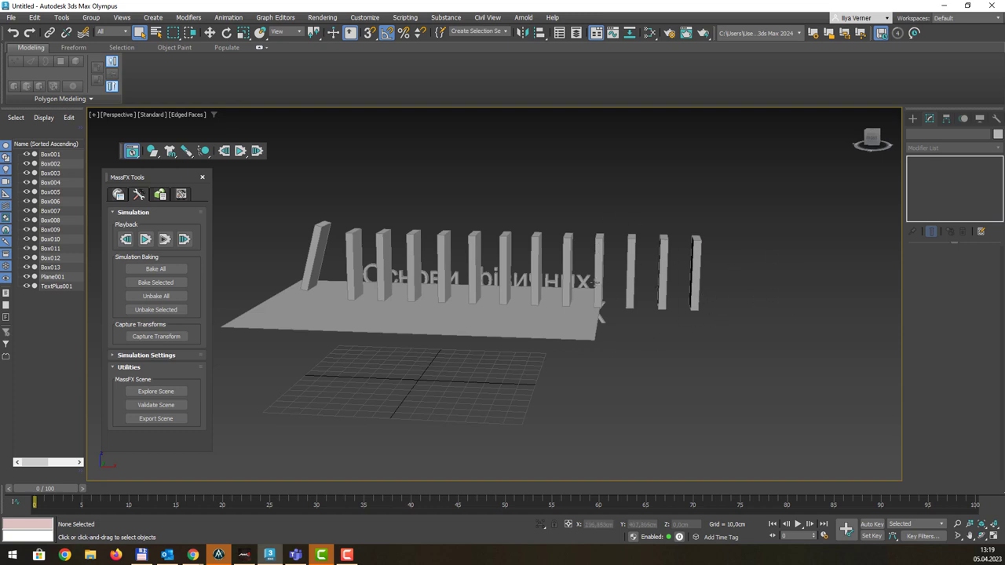
mouse_move(661, 377)
middle_mouse_down("alt")
mouse_move(731, 339)
mouse_move(520, 312)
middle_mouse_up("alt")
left_click(520, 312)
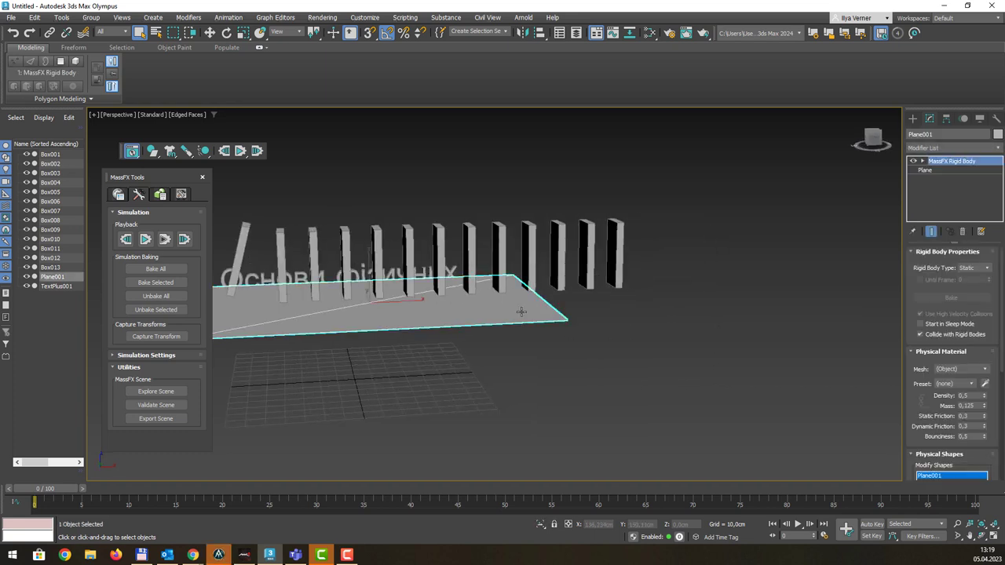
Add Edit Poly to Plane001 and Shift-move its far edge outward into a ramp
left_click(925, 172)
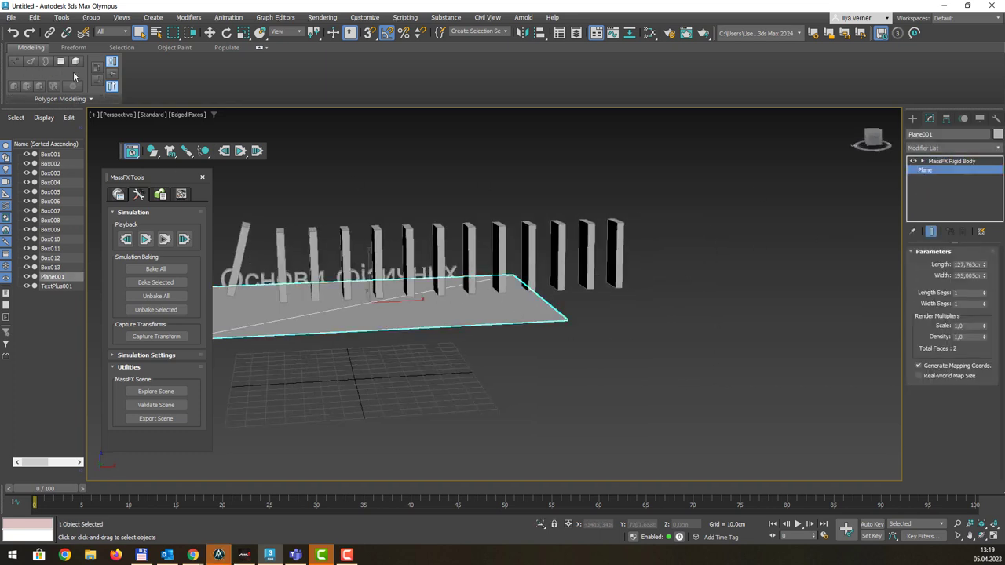
left_click(60, 61)
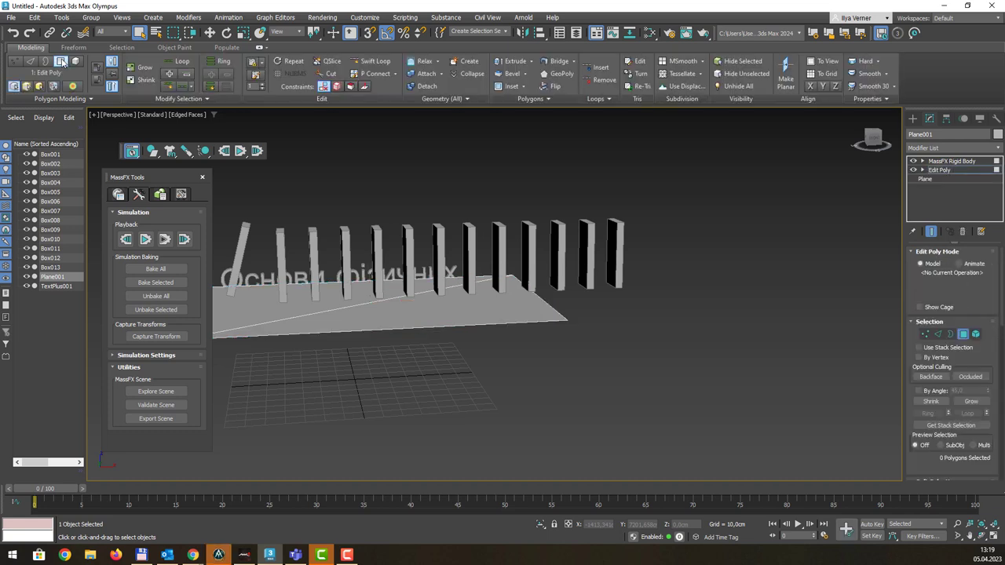
key("2")
left_click(540, 307)
middle_click_drag(577, 309, 587, 315, "alt")
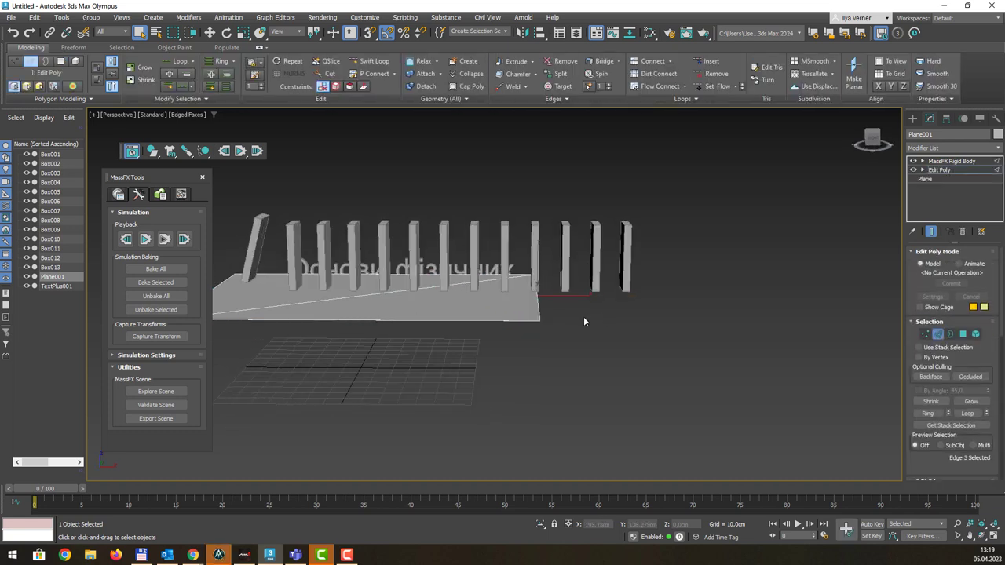
key("w")
mouse_move(568, 302)
left_mouse_down("shift")
mouse_move(583, 276)
mouse_move(590, 341)
mouse_move(772, 355)
left_mouse_up("shift")
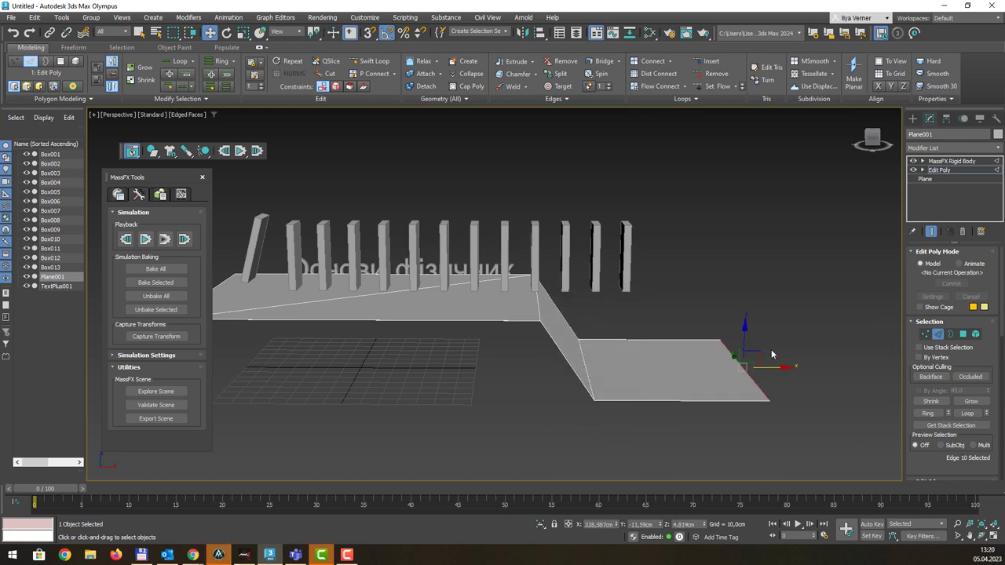
mouse_move(711, 277)
middle_mouse_down("alt")
mouse_move(653, 282)
mouse_move(753, 284)
mouse_move(685, 263)
middle_mouse_up("alt")
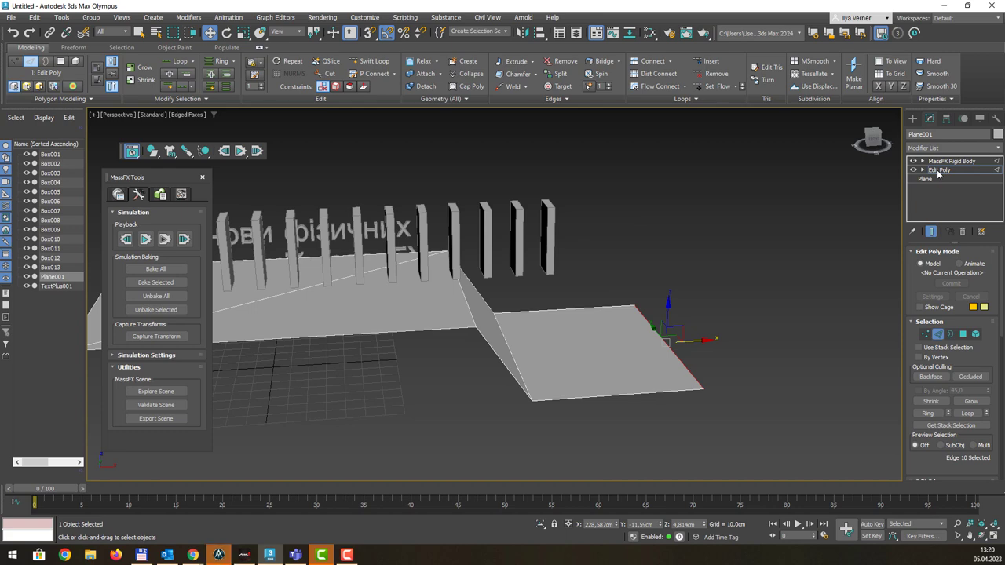
Move Plane001's six lower-ramp vertices about -21 cm along X toward the dominoes
left_click(937, 170)
left_click(940, 162)
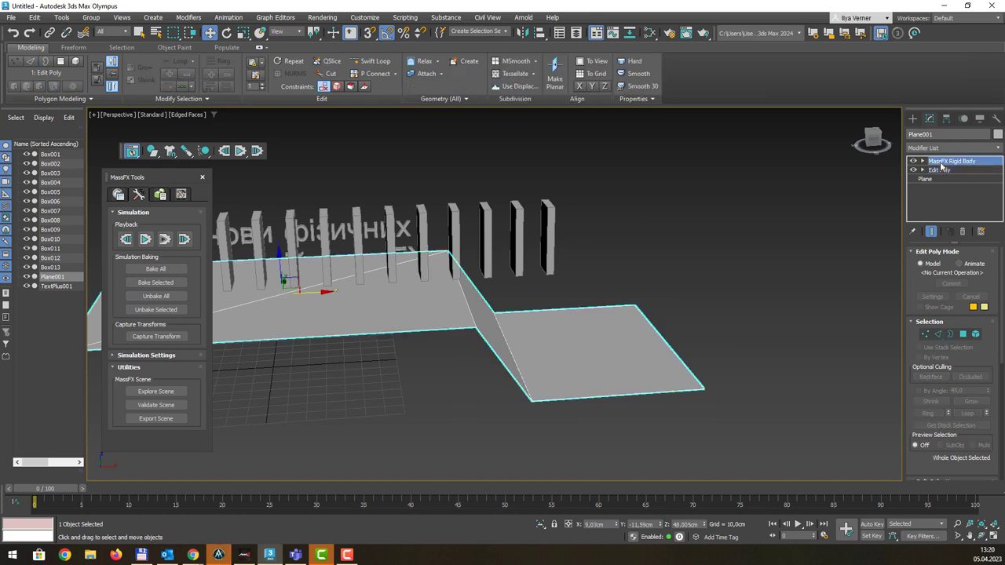
middle_click_drag(761, 194, 800, 185, "alt")
left_click(938, 170)
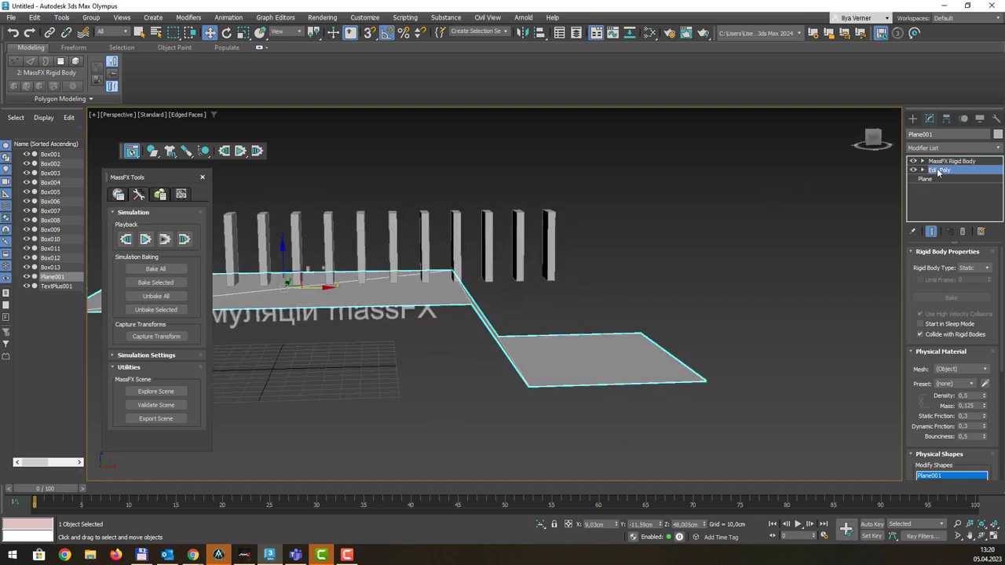
middle_click_drag(727, 235, 720, 234, "alt")
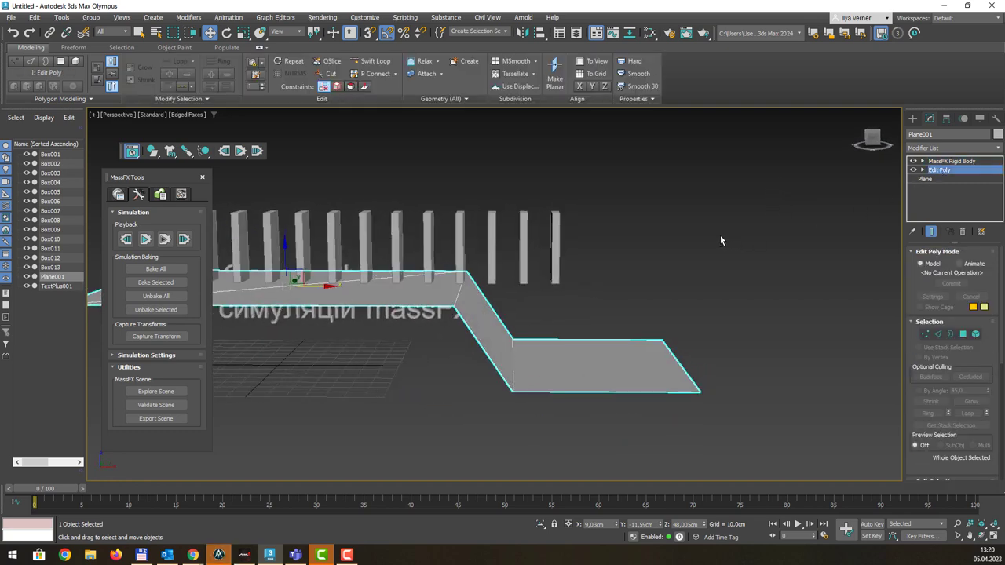
key("1")
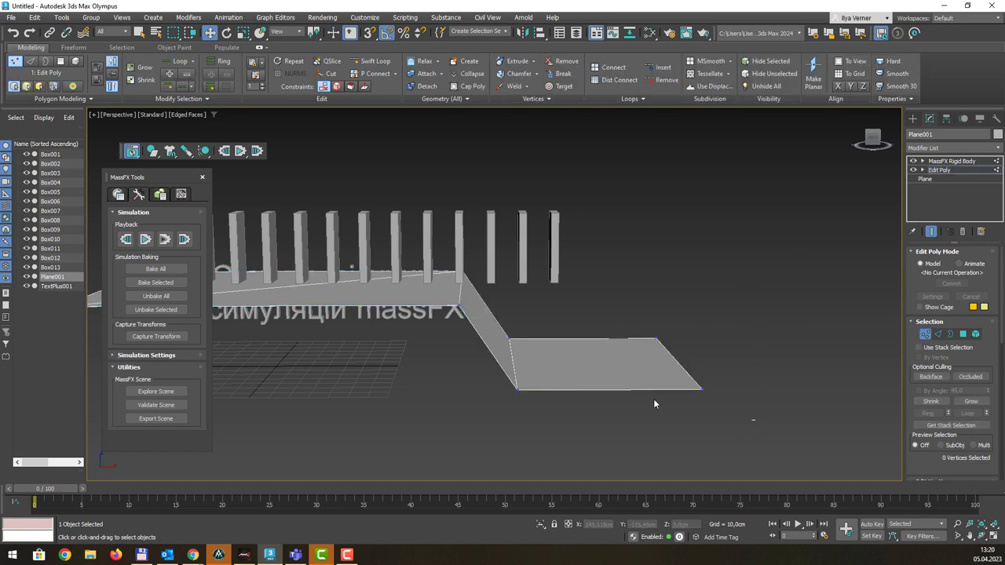
left_click_drag(885, 414, 415, 213)
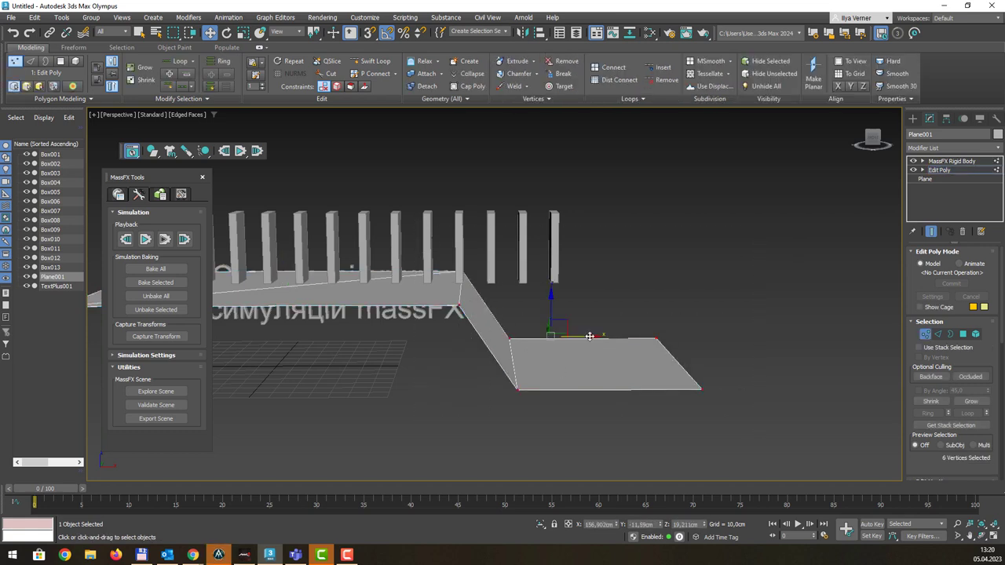
left_click_drag(588, 336, 551, 336)
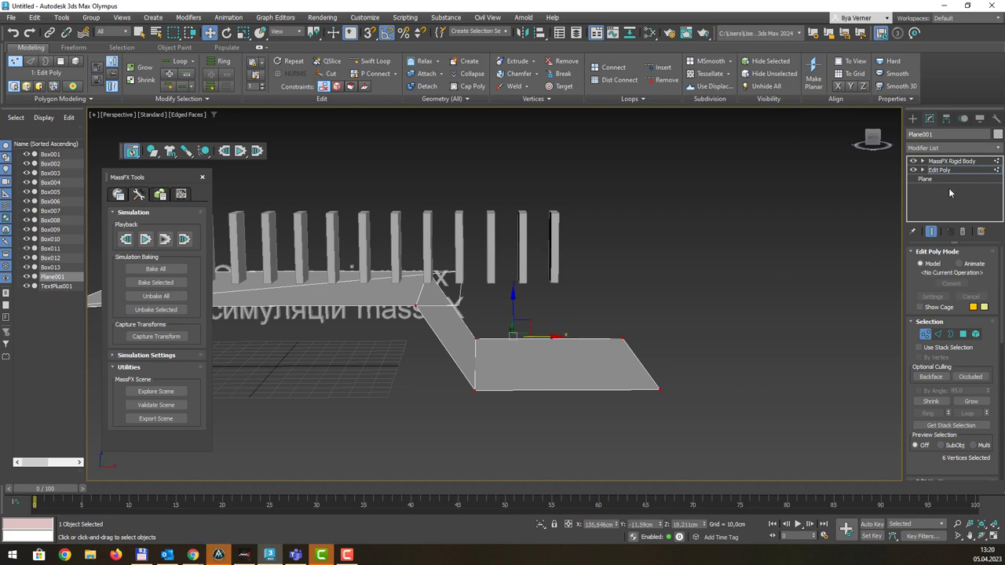
left_click(956, 161)
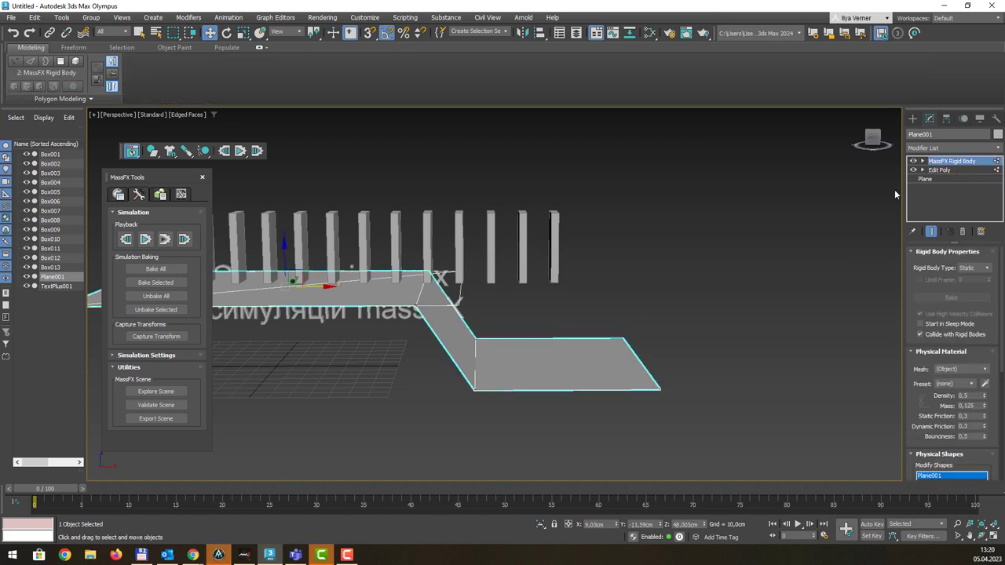
mouse_move(640, 265)
middle_mouse_down("alt")
mouse_move(581, 263)
mouse_move(645, 272)
mouse_move(580, 278)
mouse_move(619, 264)
mouse_move(699, 265)
mouse_move(687, 271)
mouse_move(694, 275)
middle_mouse_up("alt")
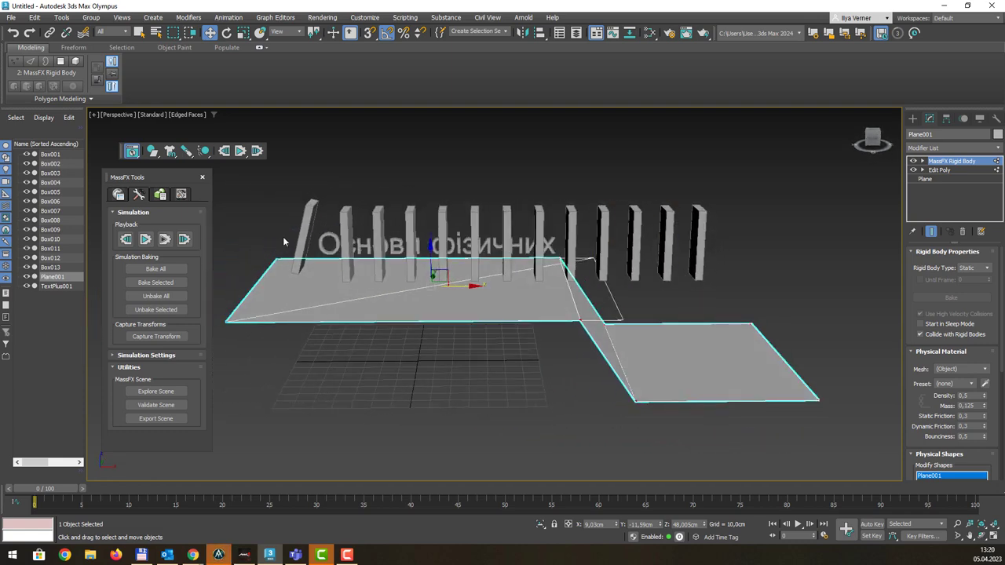
left_click(158, 195)
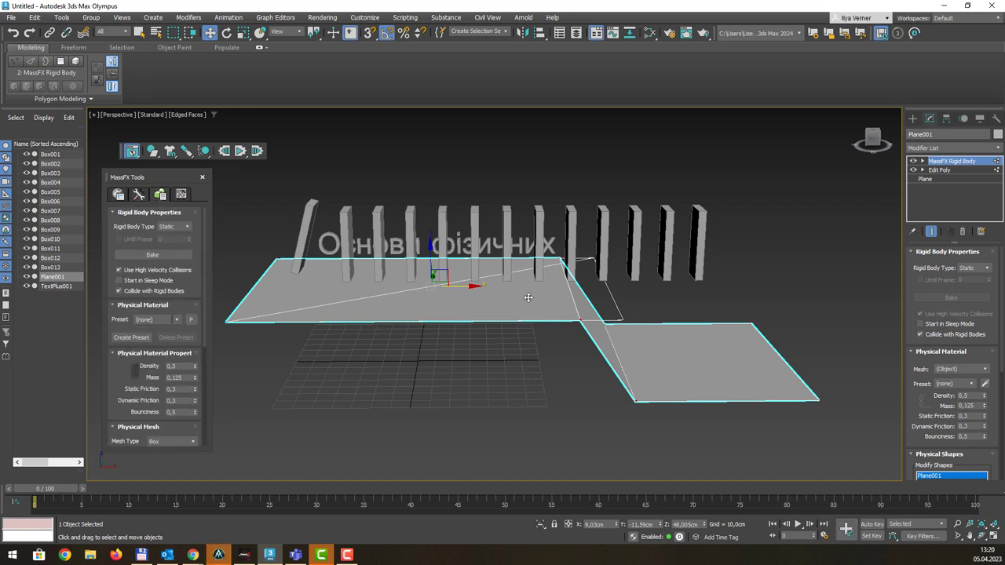
left_click(947, 170)
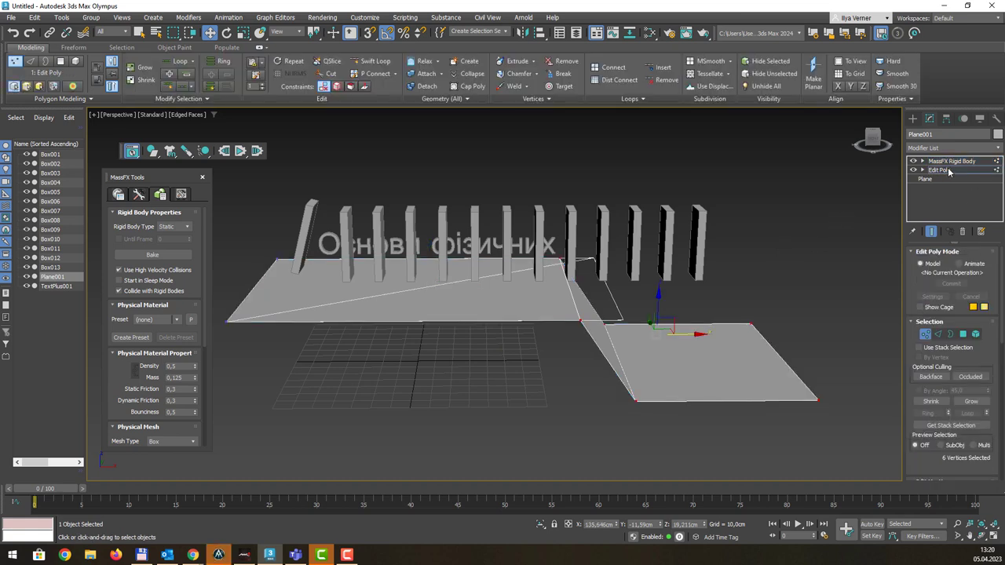
left_click(949, 162)
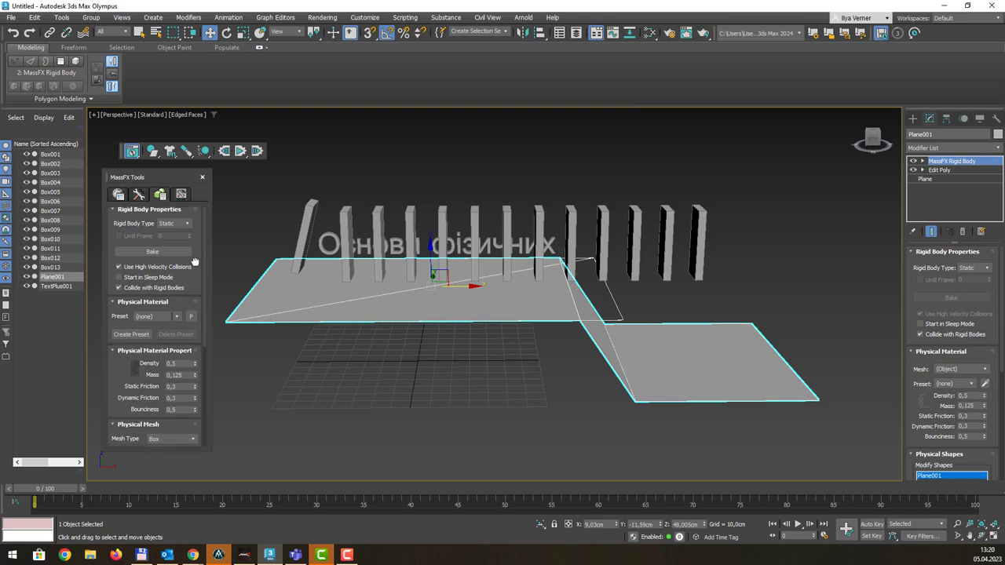
scroll(188, 280, "down", 5)
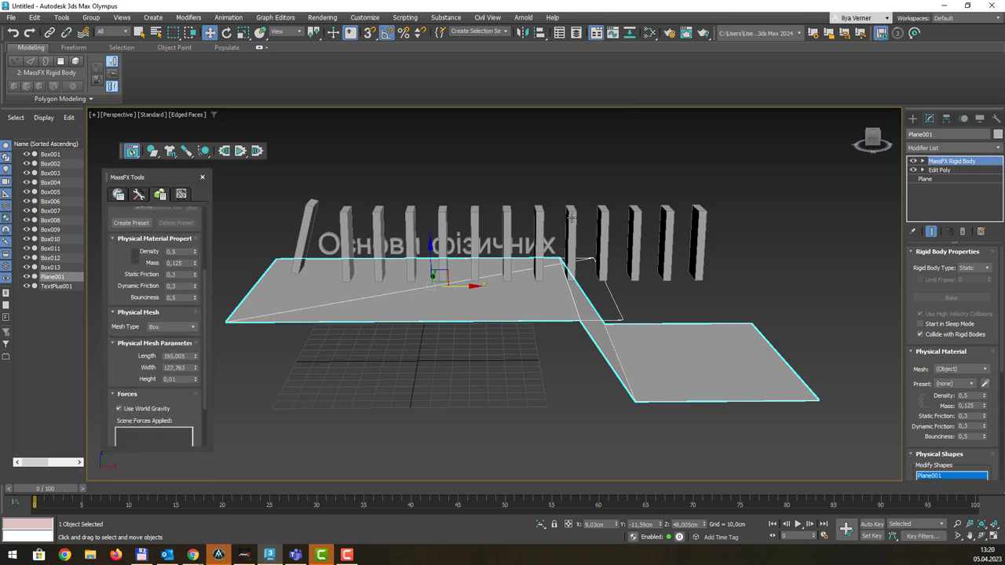
middle_click_drag(570, 216, 599, 219, "alt")
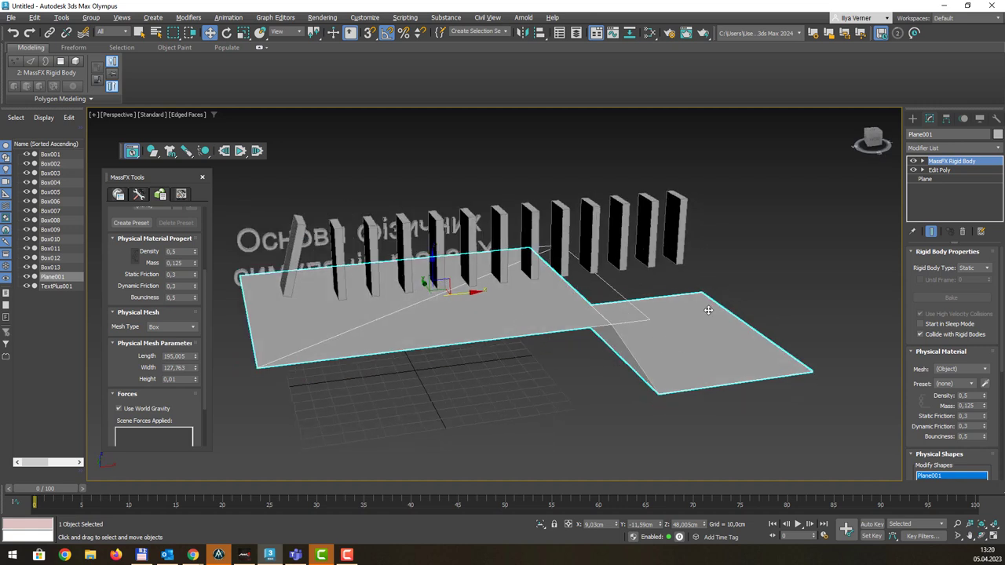
left_click(138, 195)
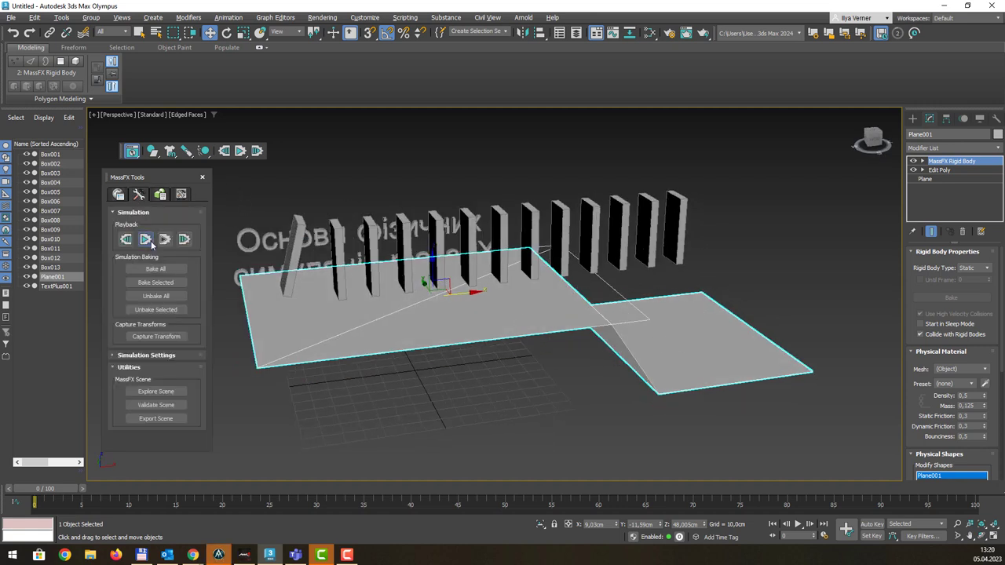
left_click(146, 239)
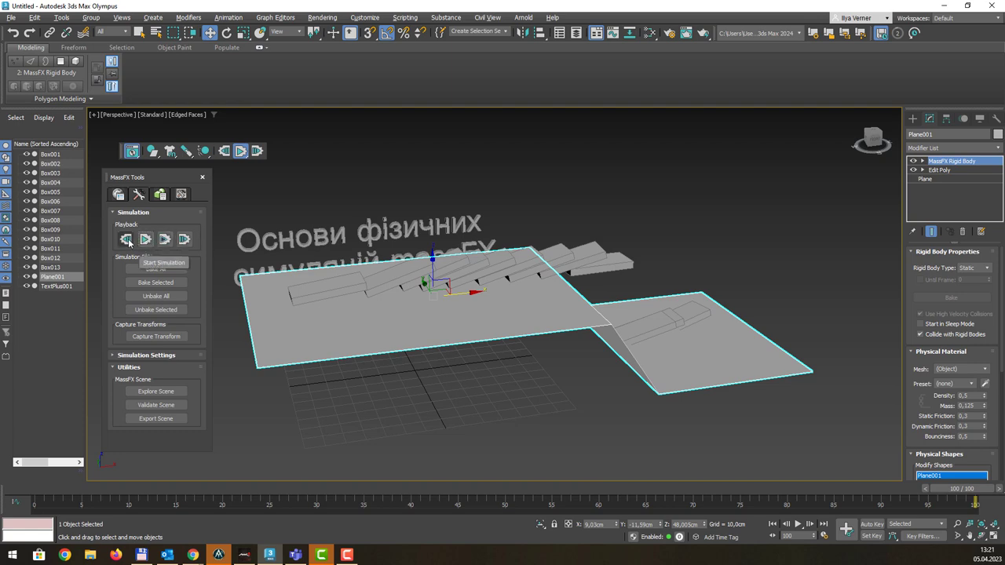
left_click(126, 240)
mouse_move(667, 313)
middle_mouse_down("alt")
mouse_move(630, 282)
mouse_move(613, 295)
middle_mouse_up("alt")
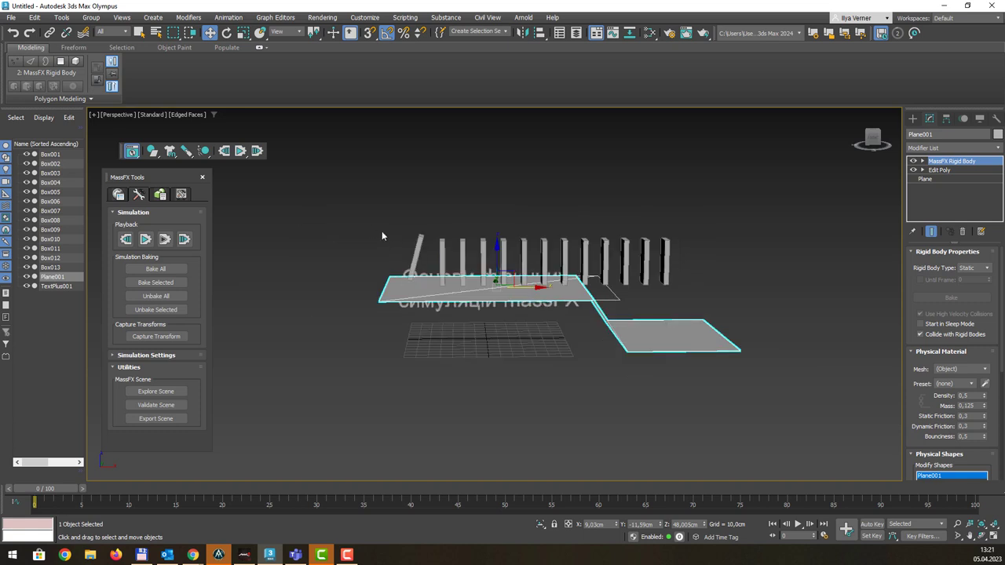
mouse_move(381, 235)
middle_mouse_down("alt")
mouse_move(447, 228)
mouse_move(375, 222)
middle_mouse_up("alt")
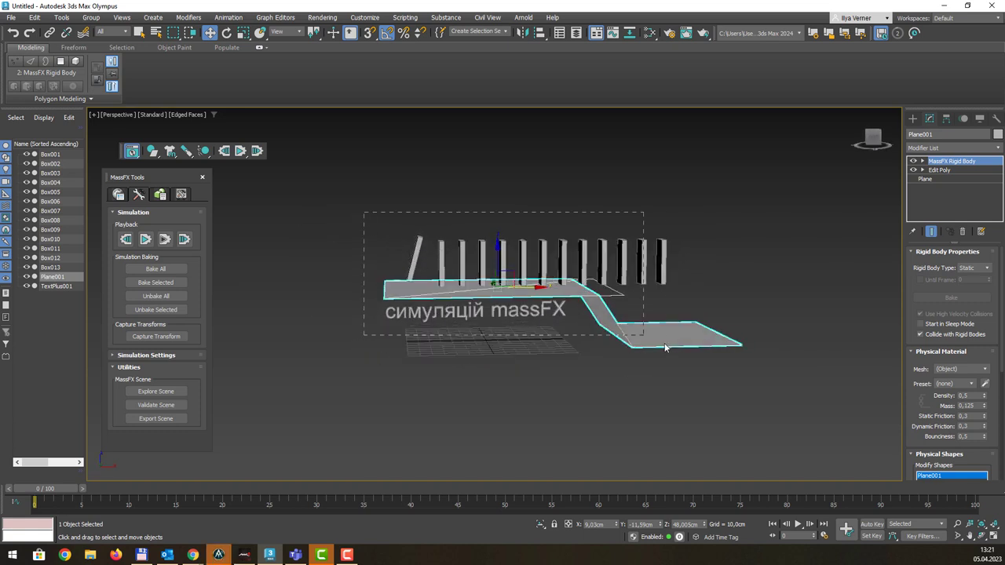
Raise all scene objects slightly along Z and replay the simulation
key("ctrl+a")
left_click_drag(539, 245, 540, 236)
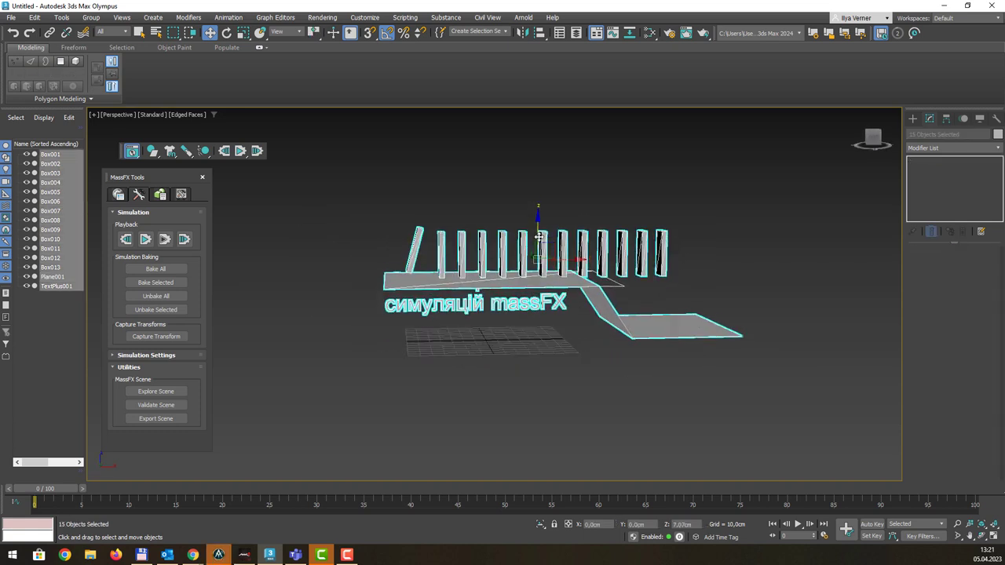
mouse_move(540, 236)
middle_mouse_down("alt")
mouse_move(648, 272)
mouse_move(511, 212)
middle_mouse_up("alt")
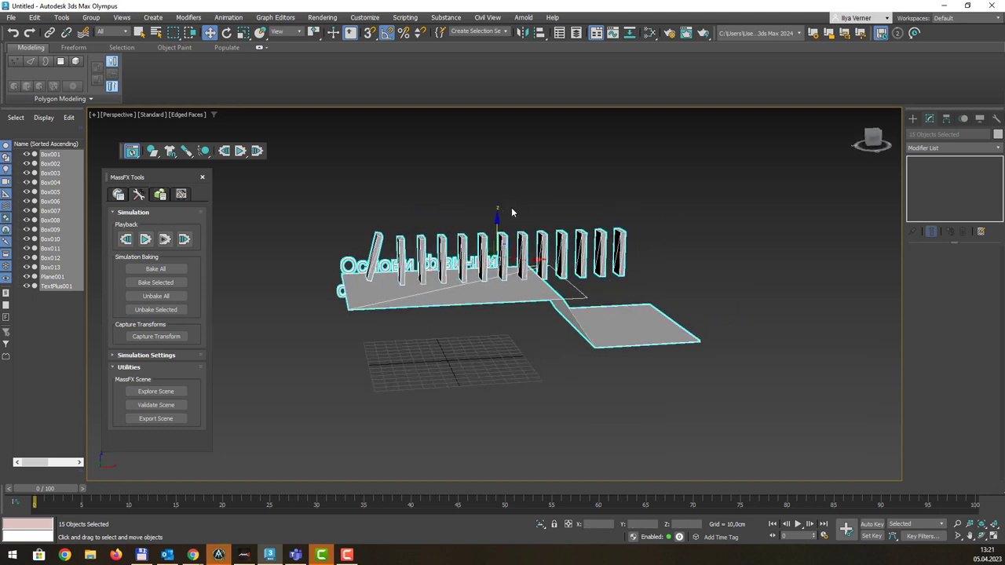
left_click(405, 205)
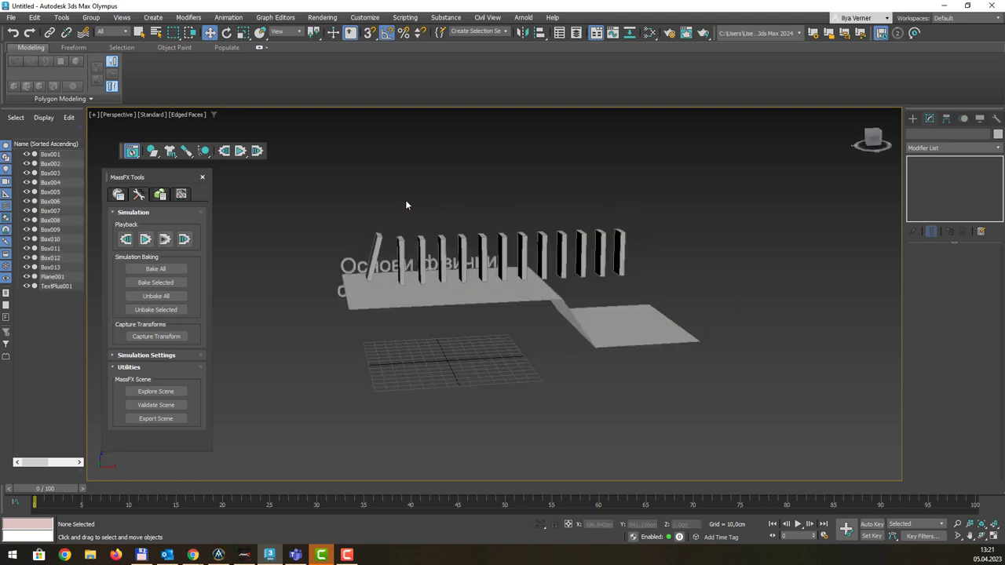
left_click(146, 239)
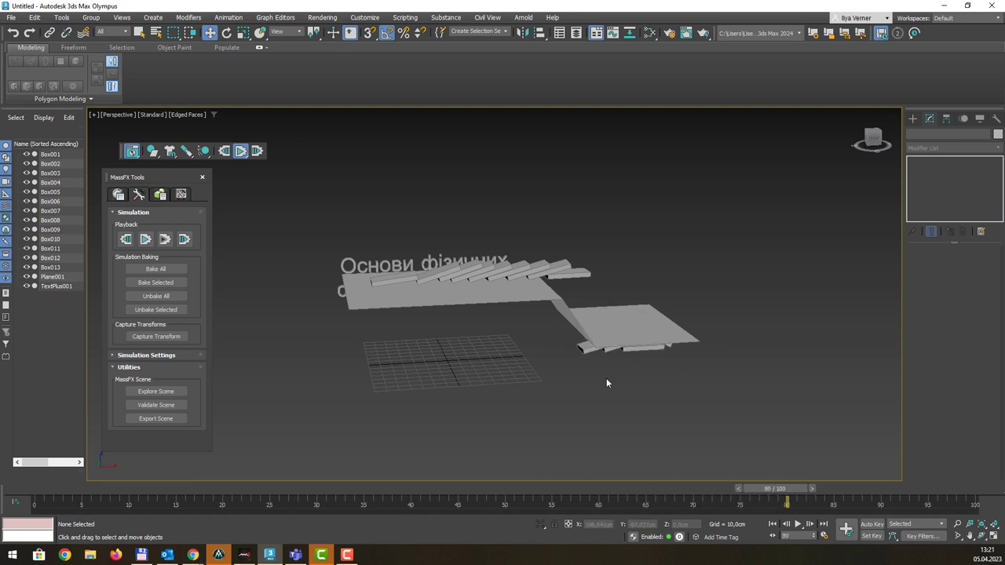
middle_click_drag(605, 377, 597, 357, "alt")
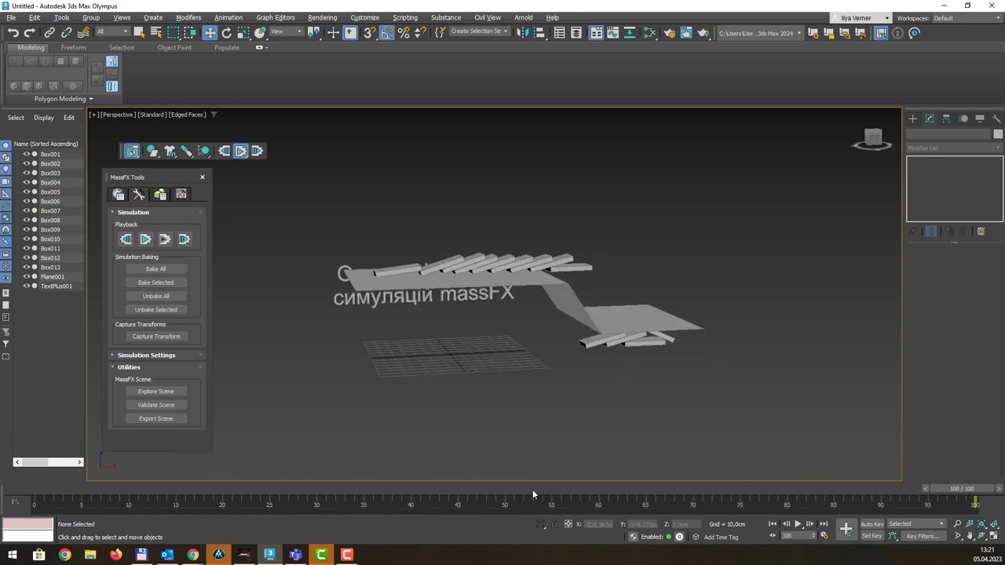
Reset to frame 0 and show Plane001's rigid body settings in the Multi-Object Editor
left_click(126, 240)
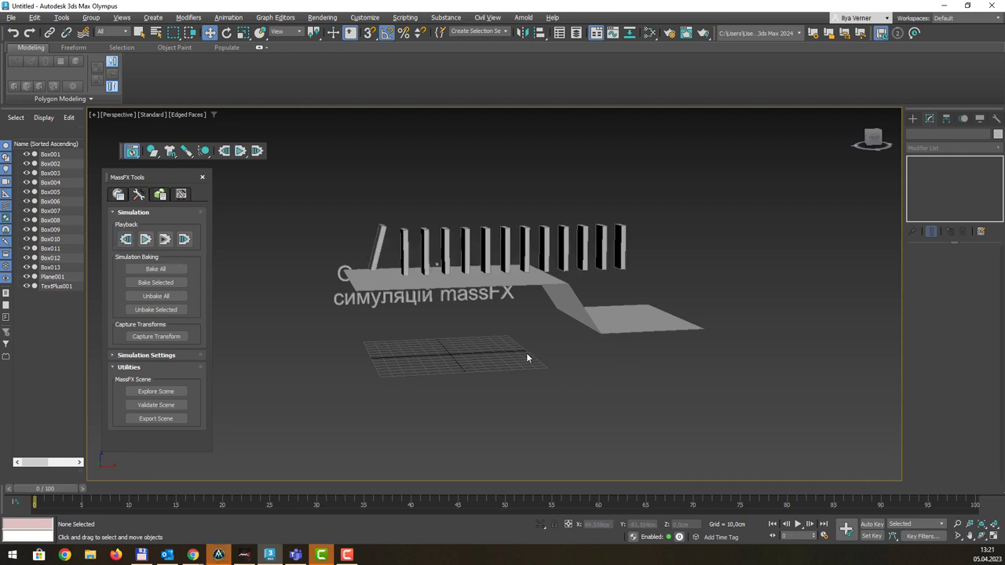
middle_click_drag(527, 357, 567, 362, "alt")
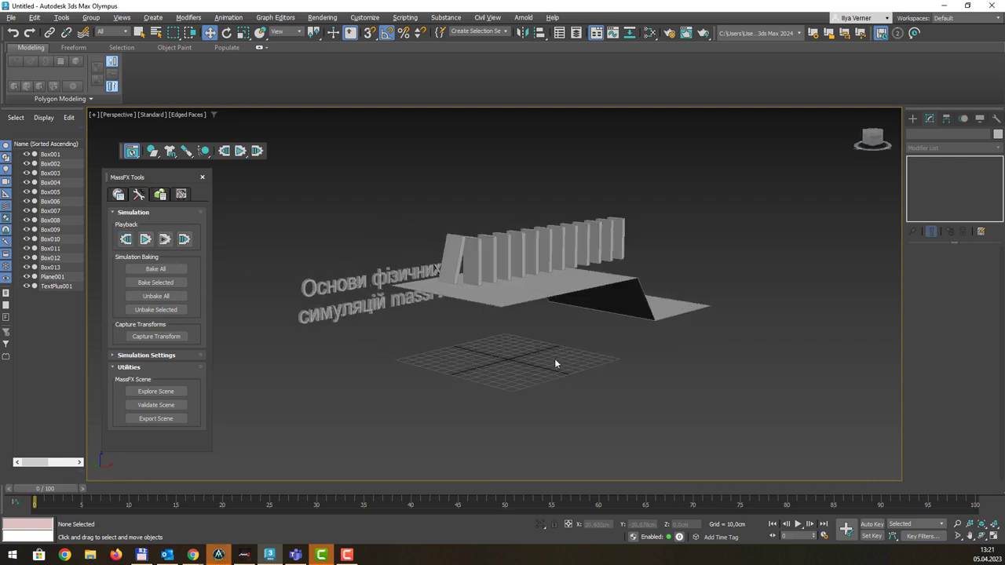
middle_click_drag(635, 329, 580, 337, "alt")
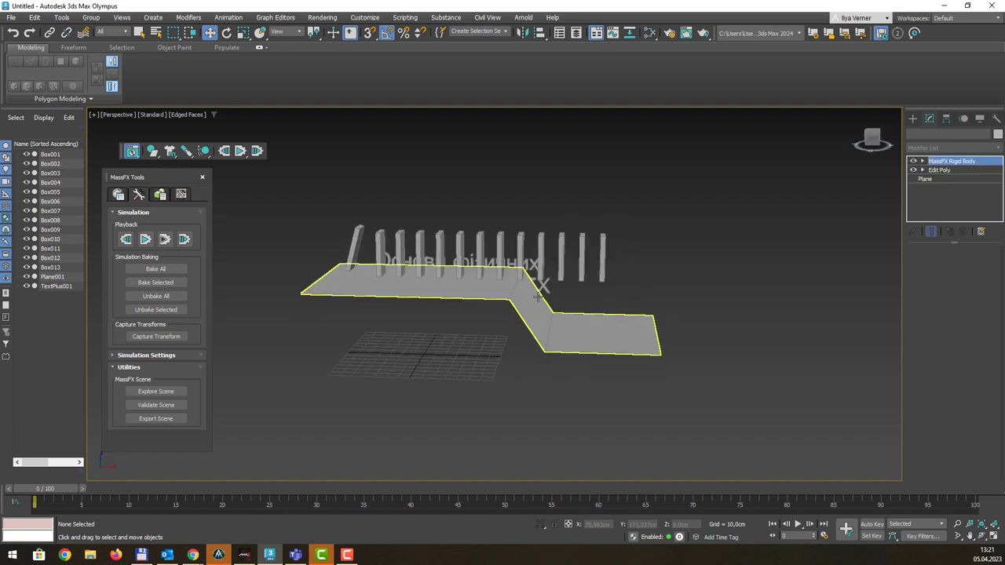
left_click(518, 313)
middle_click_drag(518, 312, 464, 314, "alt")
scroll(465, 314, "up", 3)
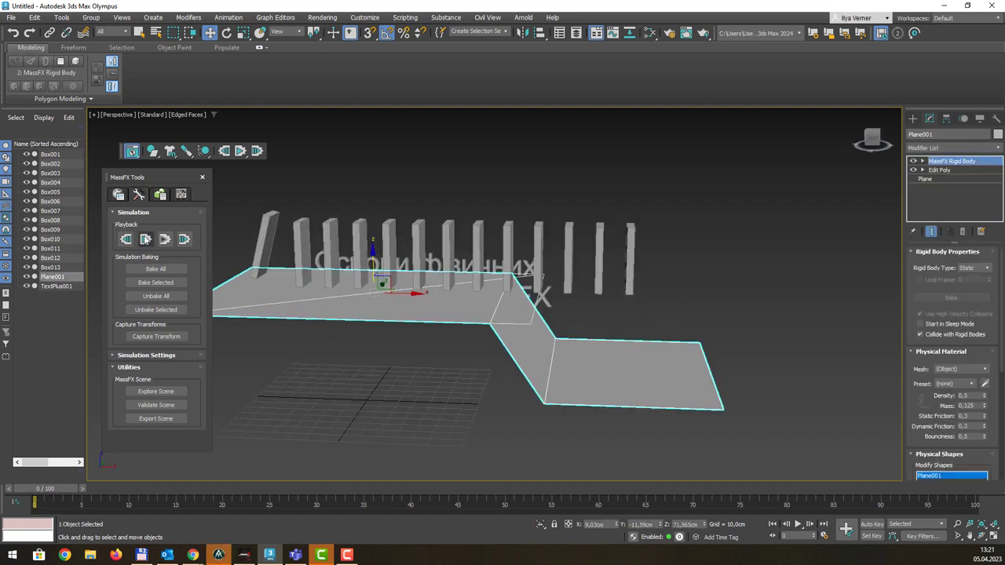
left_click(160, 193)
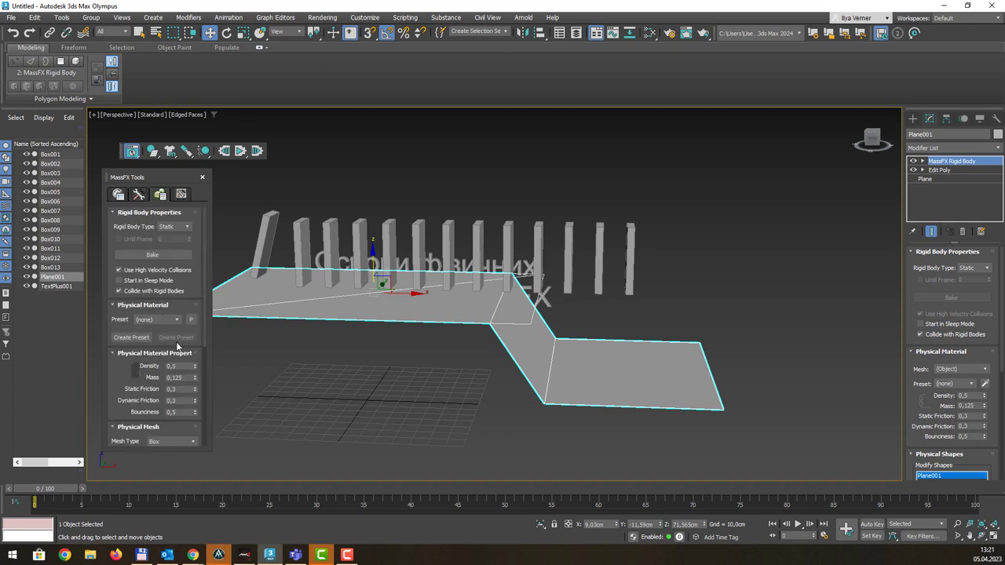
left_click_drag(135, 377, 139, 277)
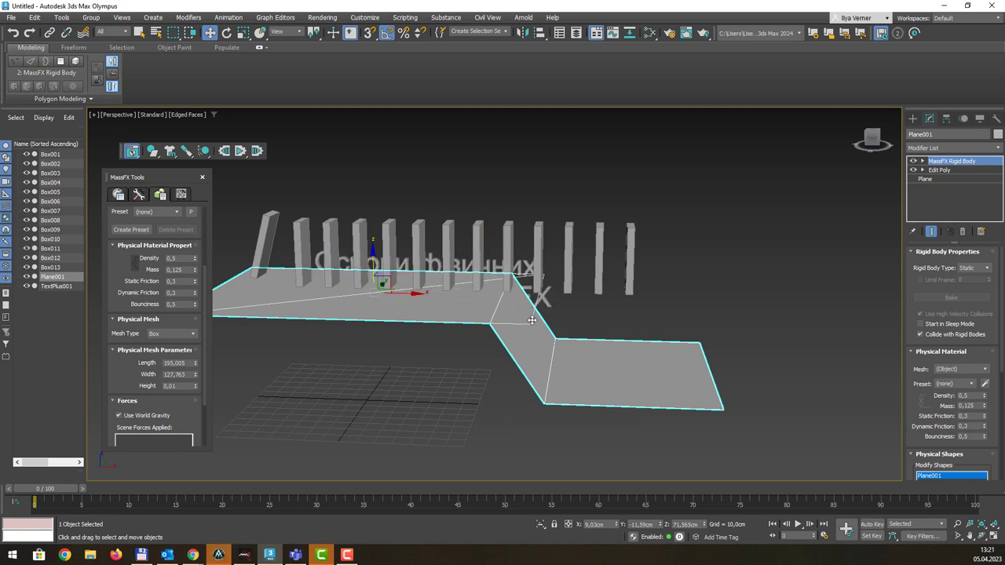
middle_click_drag(552, 333, 591, 335)
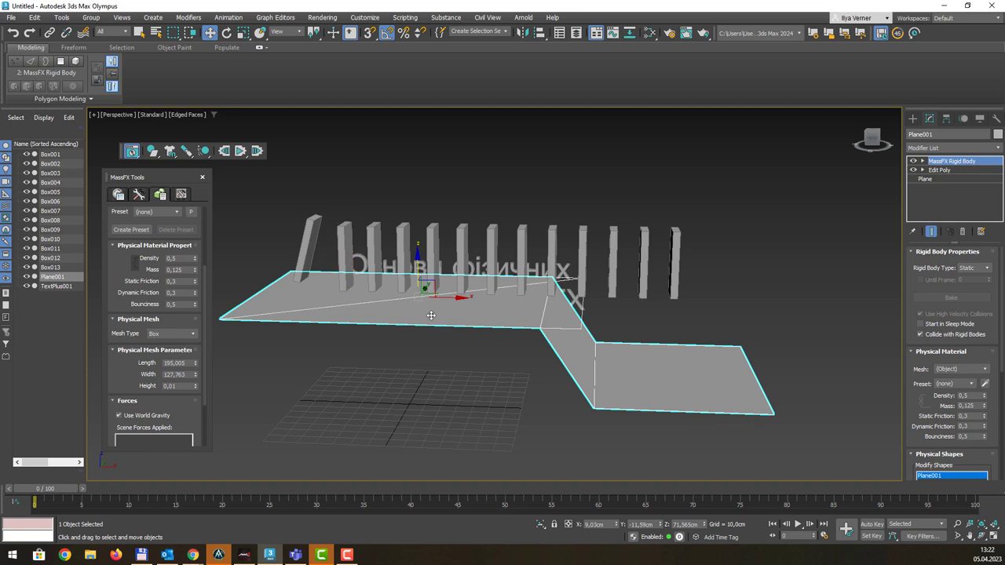
middle_click_drag(585, 315, 592, 314)
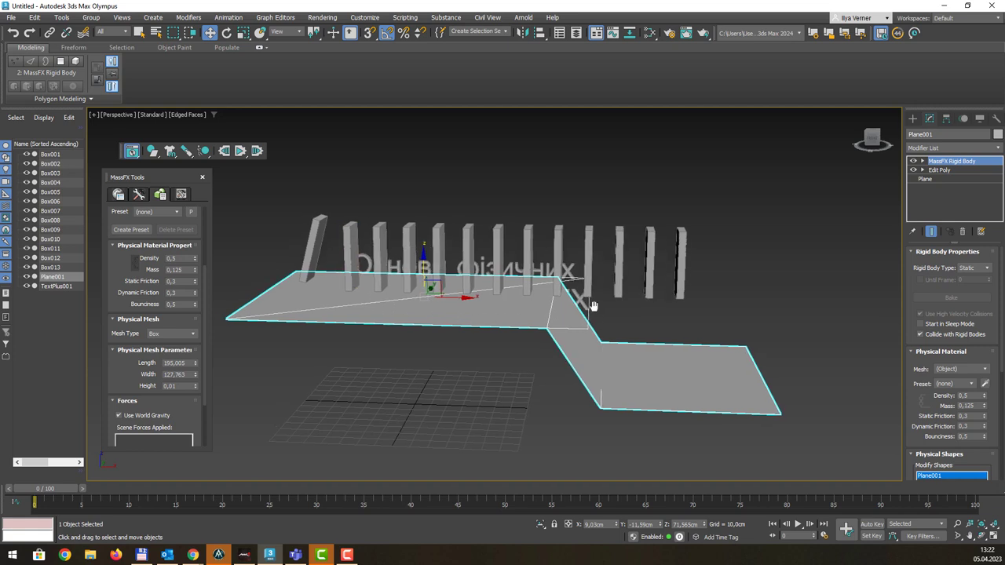
Try a Capsule physical mesh on Plane001, then settle on Convex with 8 vertices
left_click(194, 335)
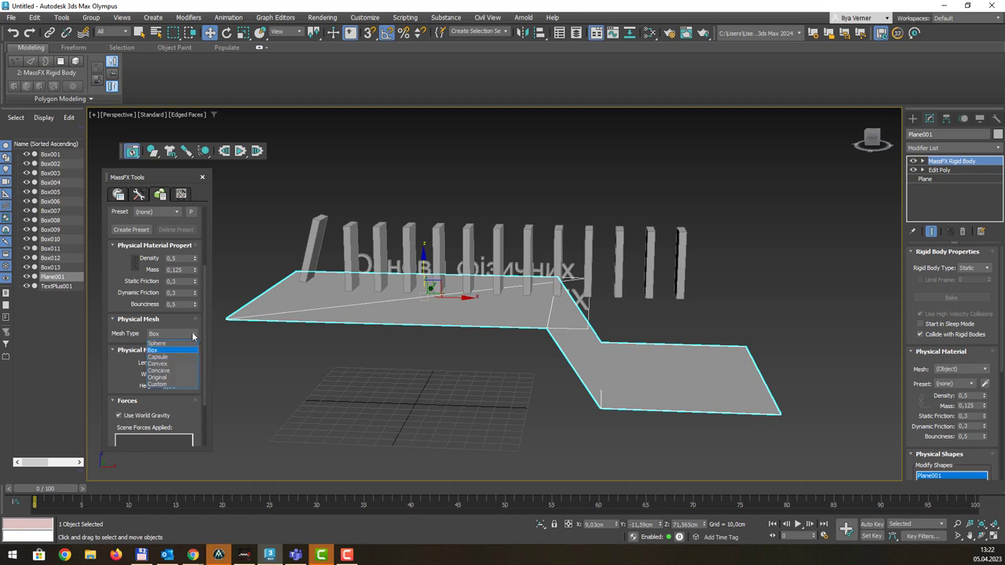
left_click(175, 357)
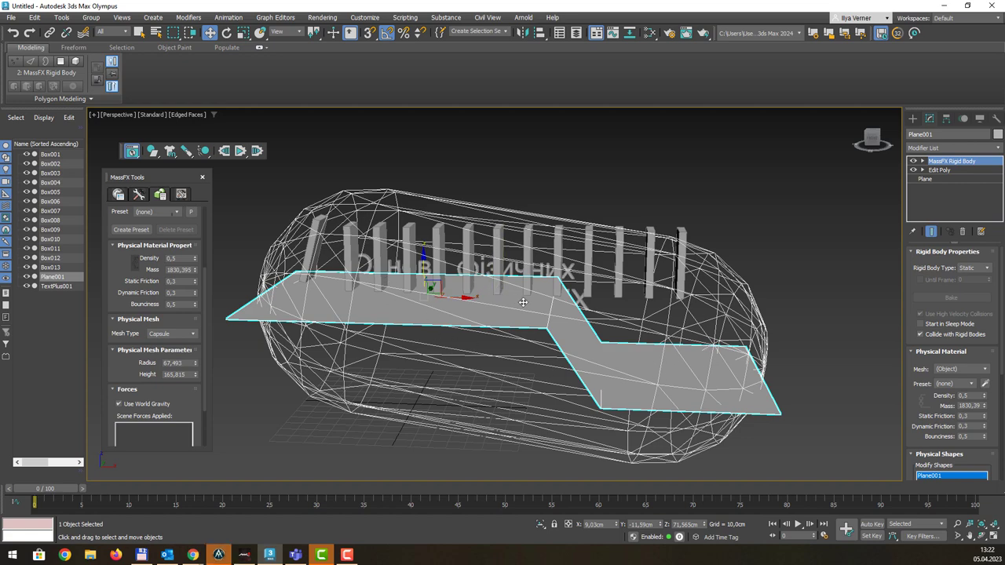
middle_click_drag(484, 259, 465, 191, "alt")
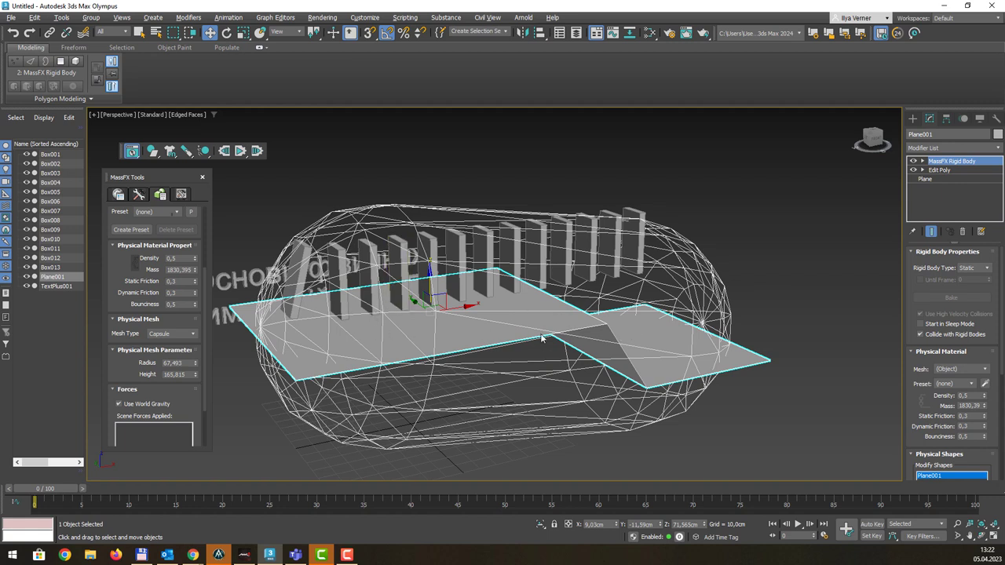
left_click(190, 334)
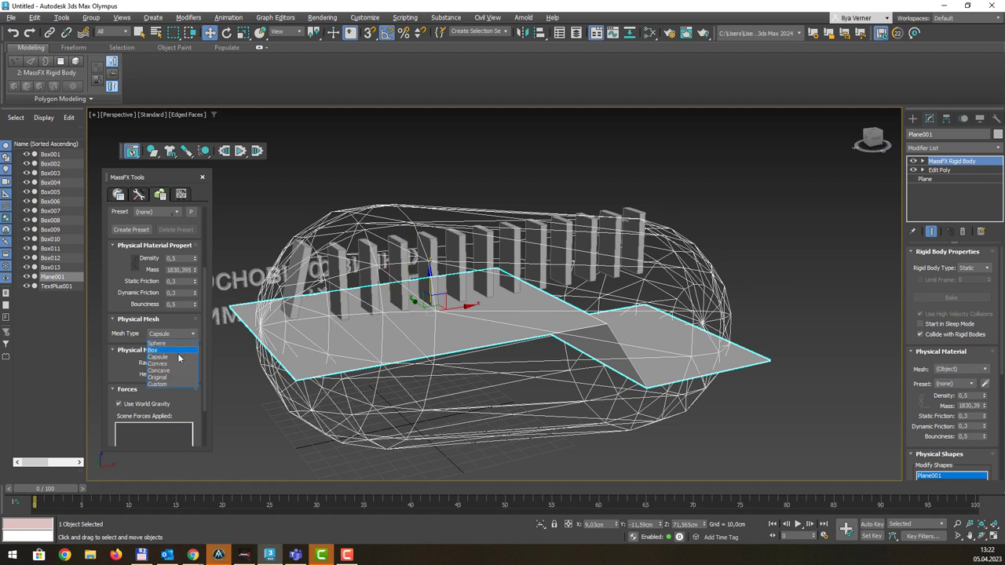
left_click(177, 365)
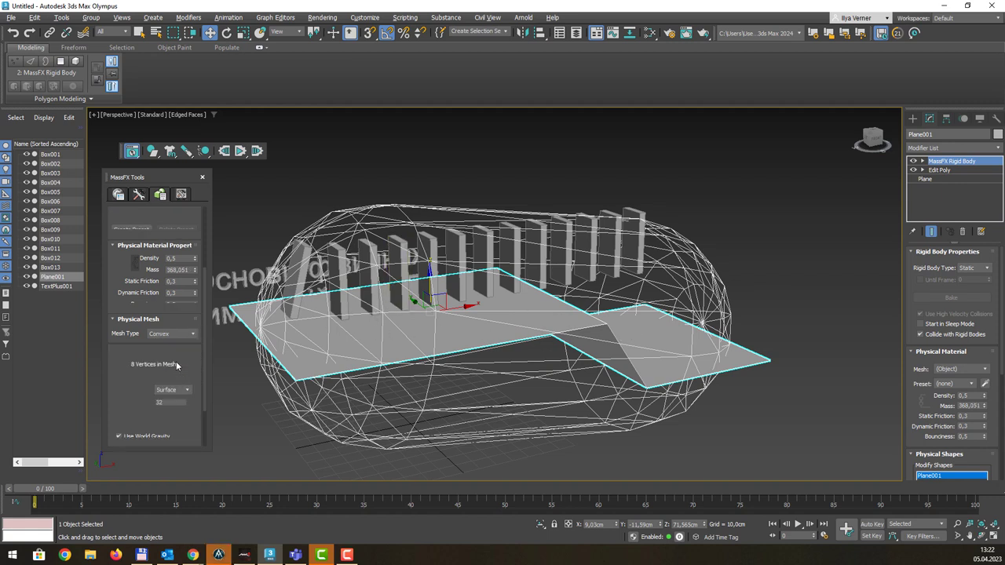
mouse_move(578, 311)
middle_mouse_down("alt")
mouse_move(567, 317)
mouse_move(612, 337)
middle_mouse_up("alt")
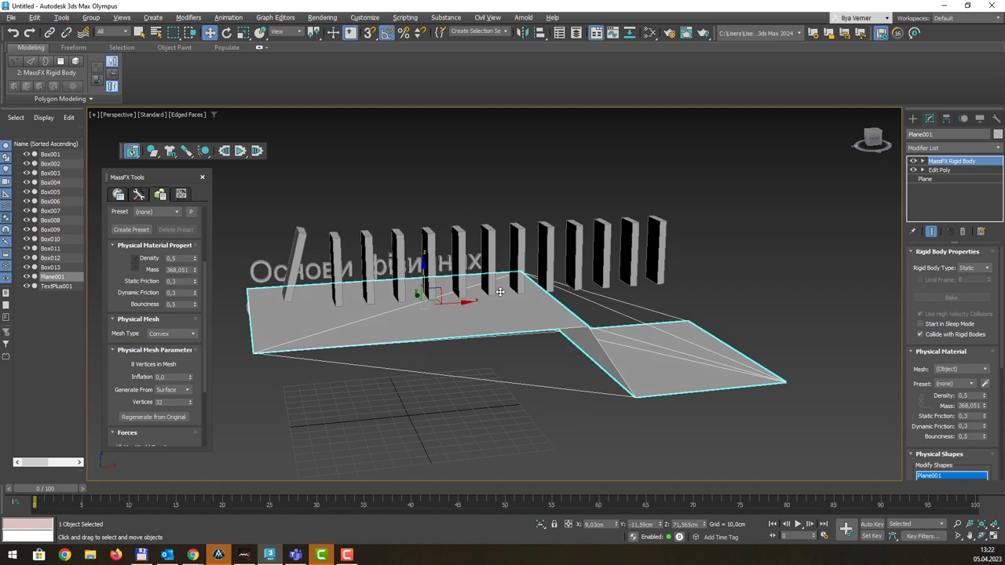
left_click(140, 195)
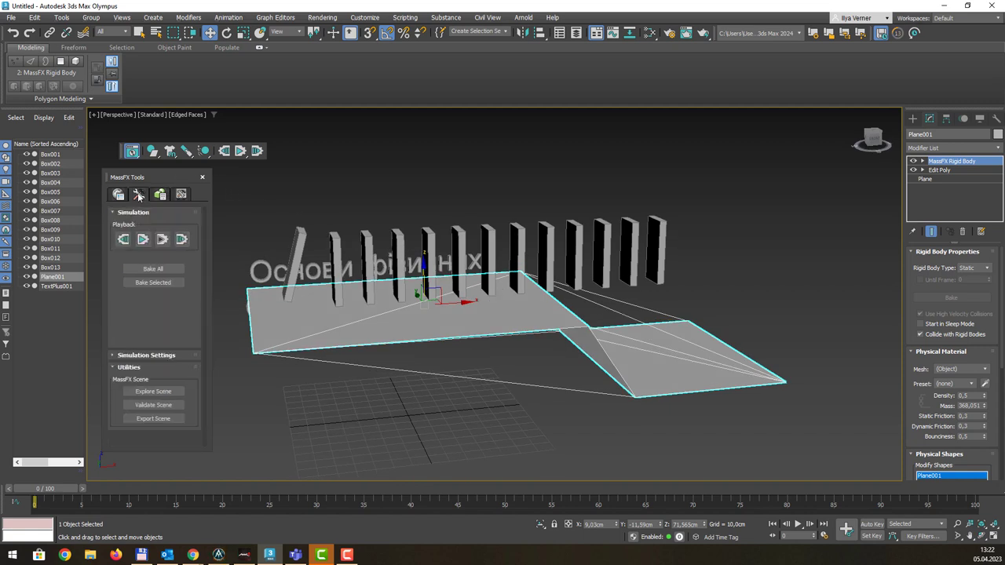
left_click(145, 239)
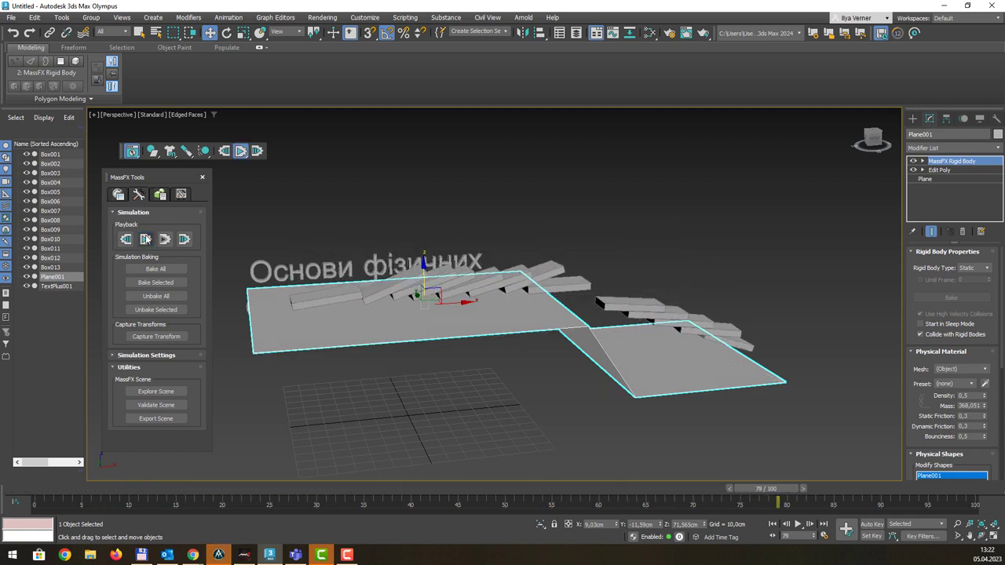
left_click(126, 240)
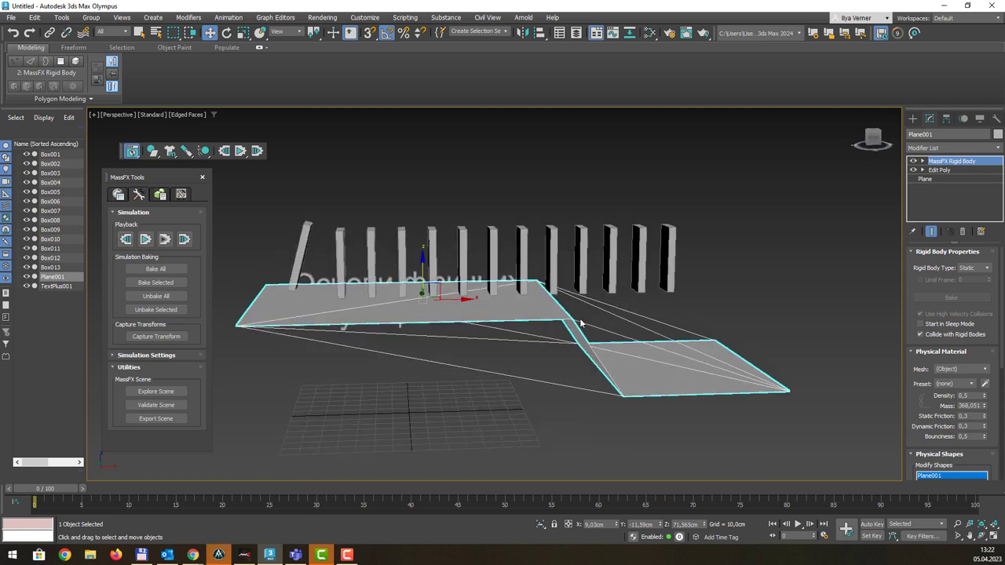
left_click(159, 194)
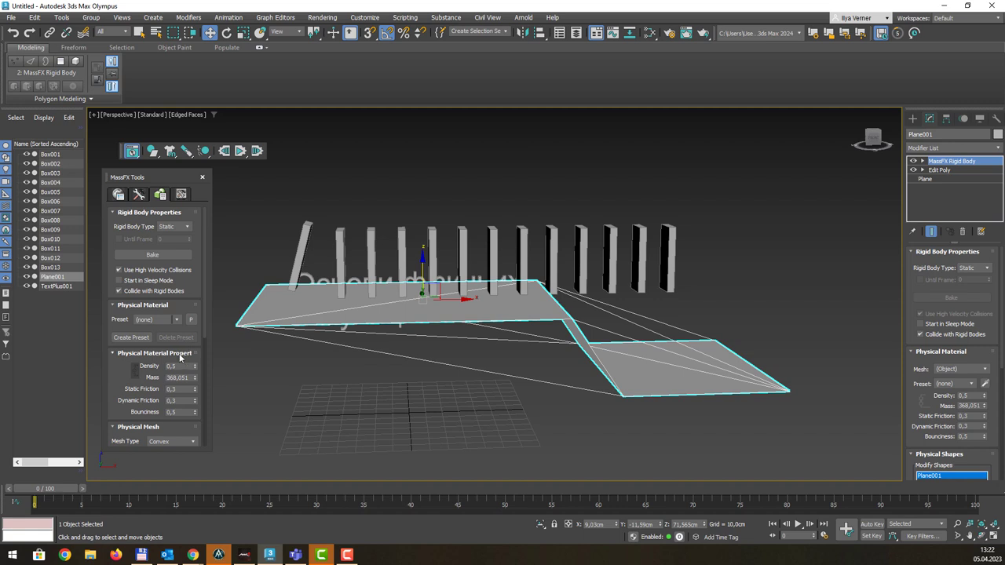
scroll(166, 325, "down", 3)
scroll(165, 325, "down", 2)
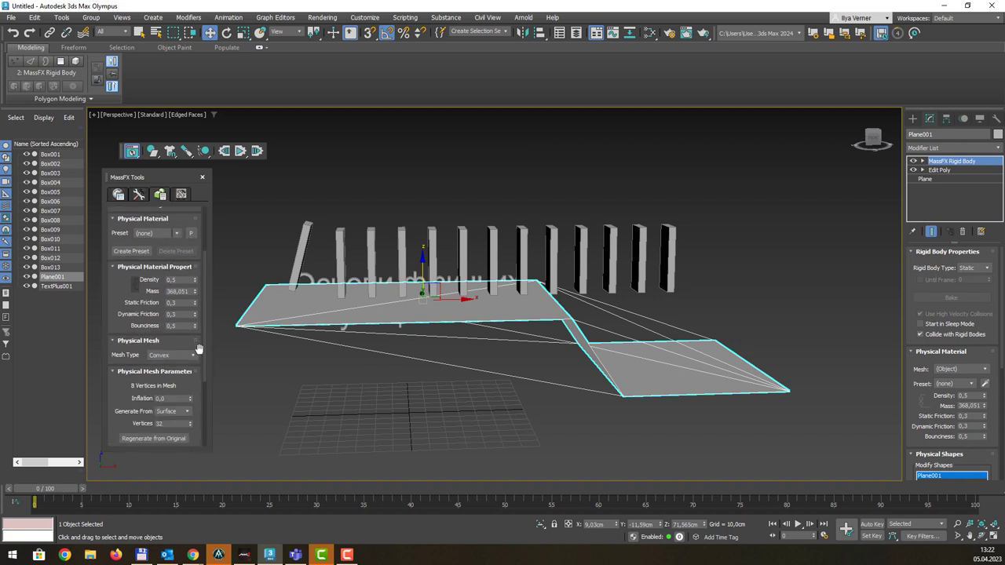
Set Plane001's mesh type to Original and simulate the dominoes toppling down the ramp
left_click(193, 355)
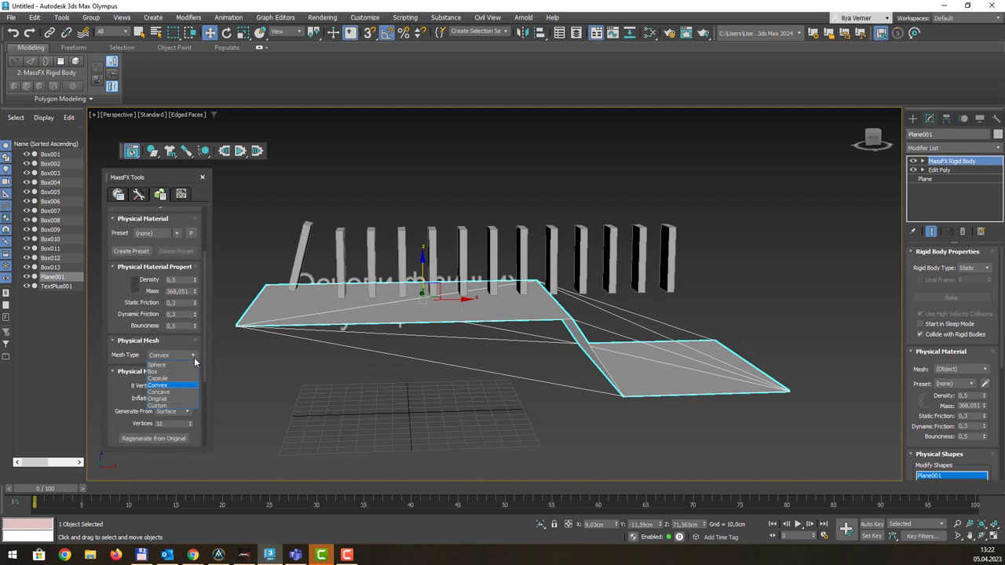
left_click(162, 401)
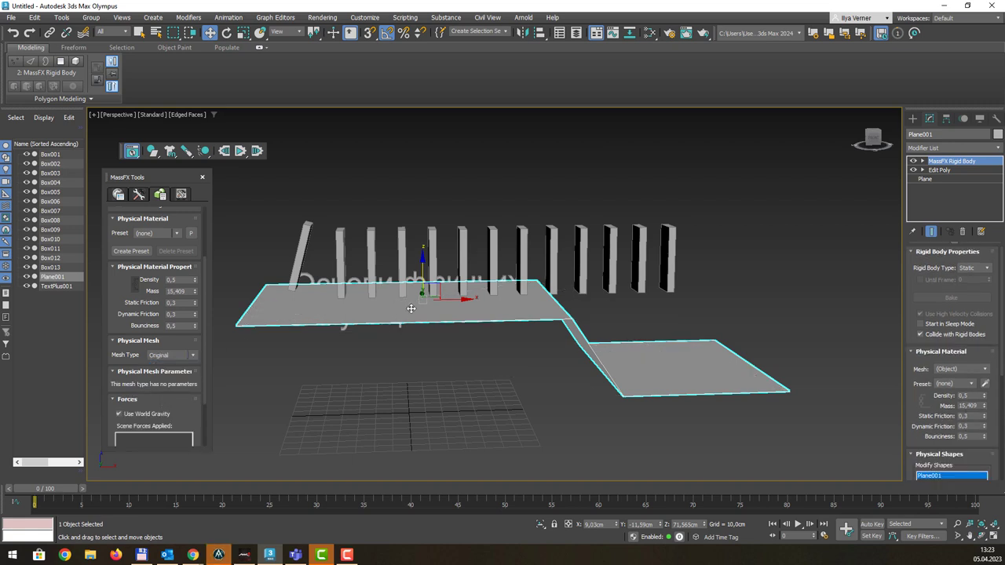
middle_click_drag(411, 308, 421, 291, "alt")
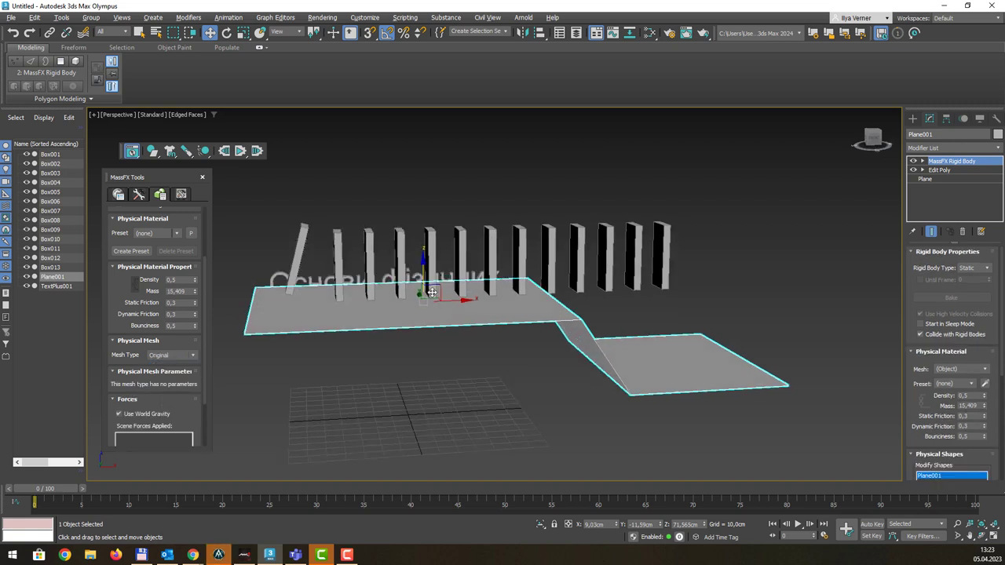
left_click(138, 195)
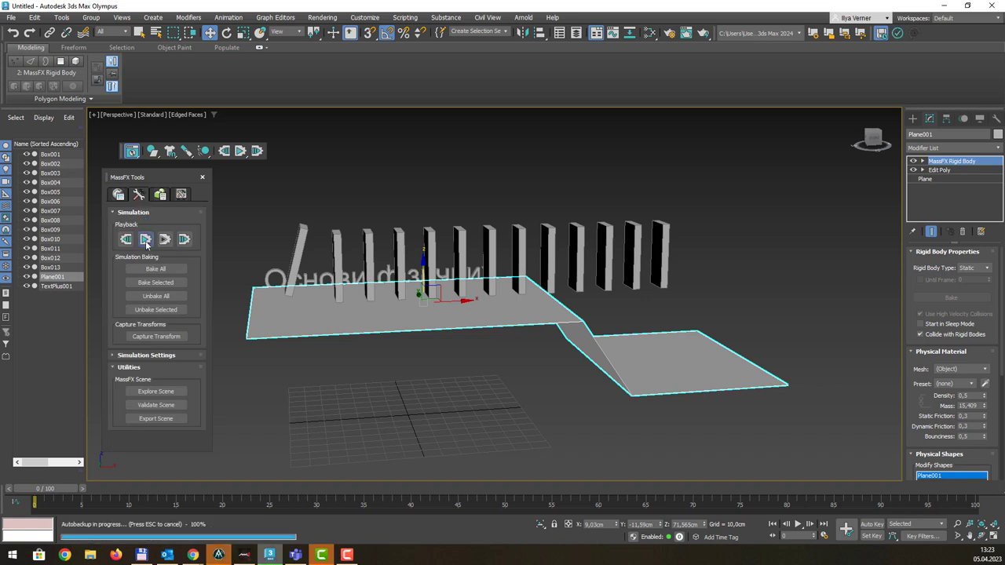
left_click(146, 244)
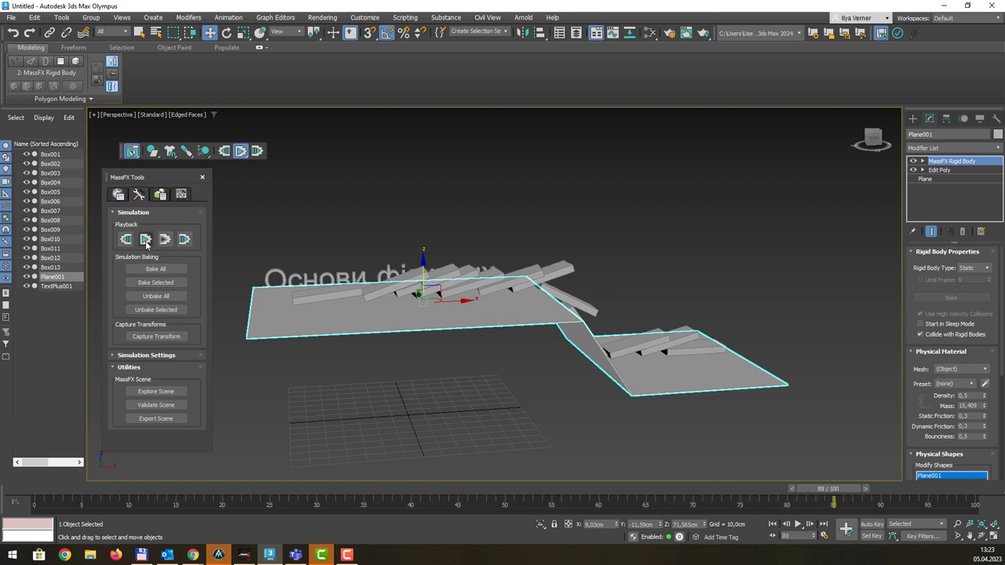
left_click(146, 245)
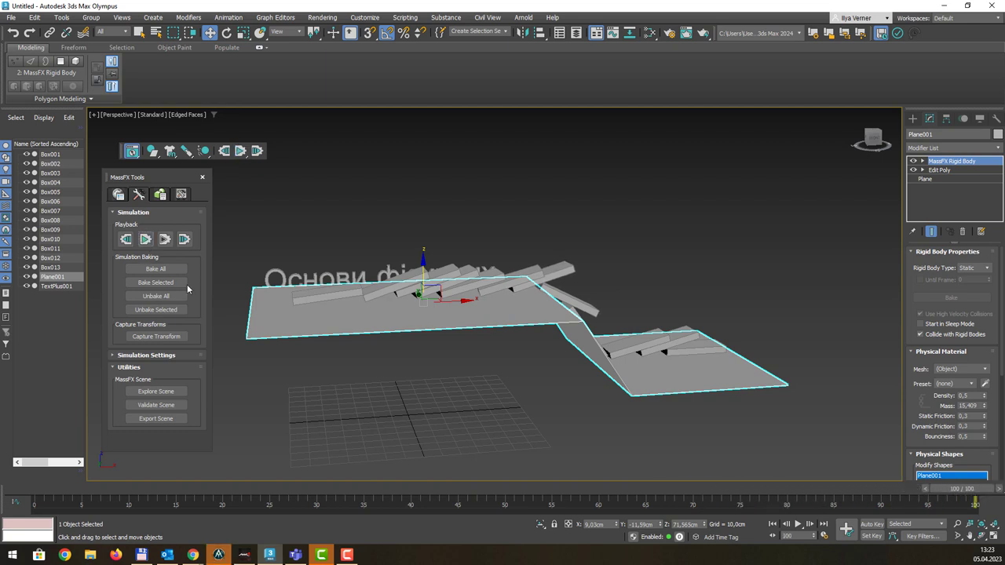
left_click(160, 194)
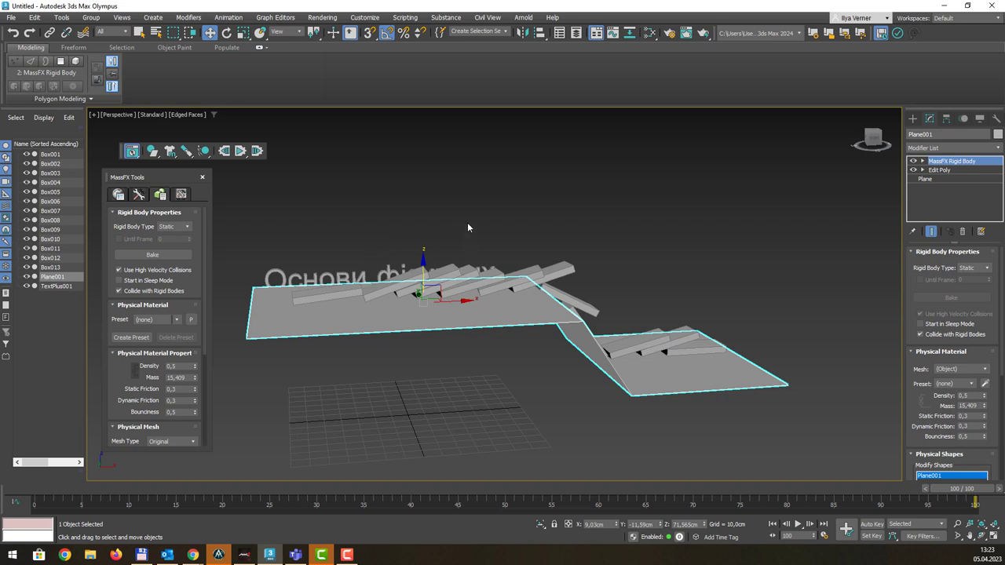
Show viewport polygon and vertex statistics and view the ramp from above
key("7")
left_click_drag(119, 153, 176, 142)
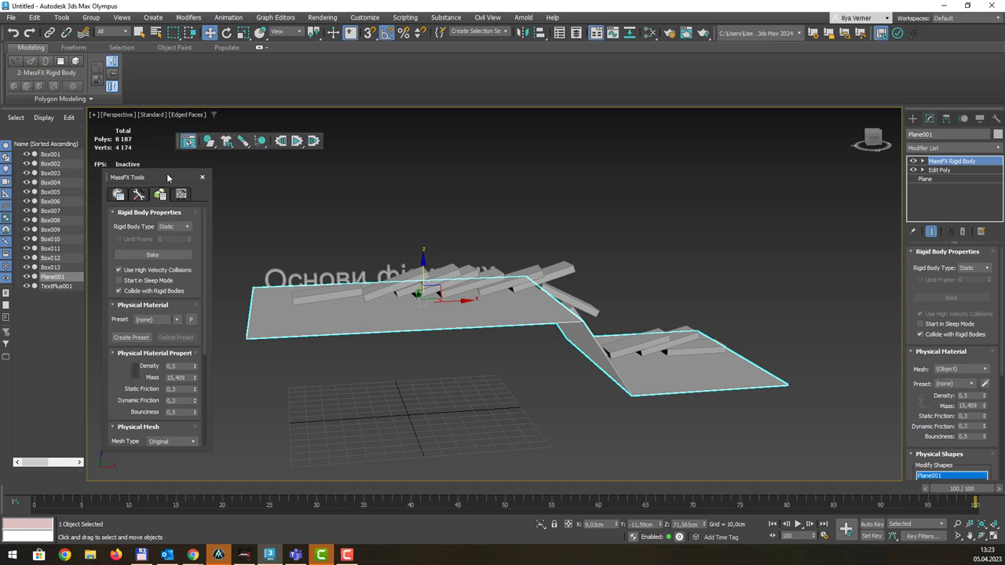
left_click_drag(166, 177, 169, 186)
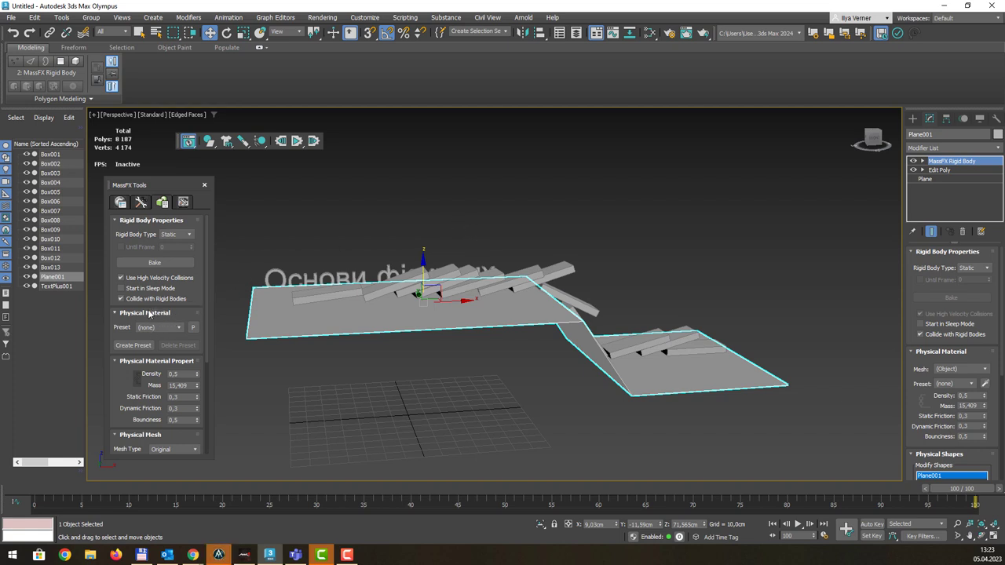
left_click_drag(149, 314, 163, 253)
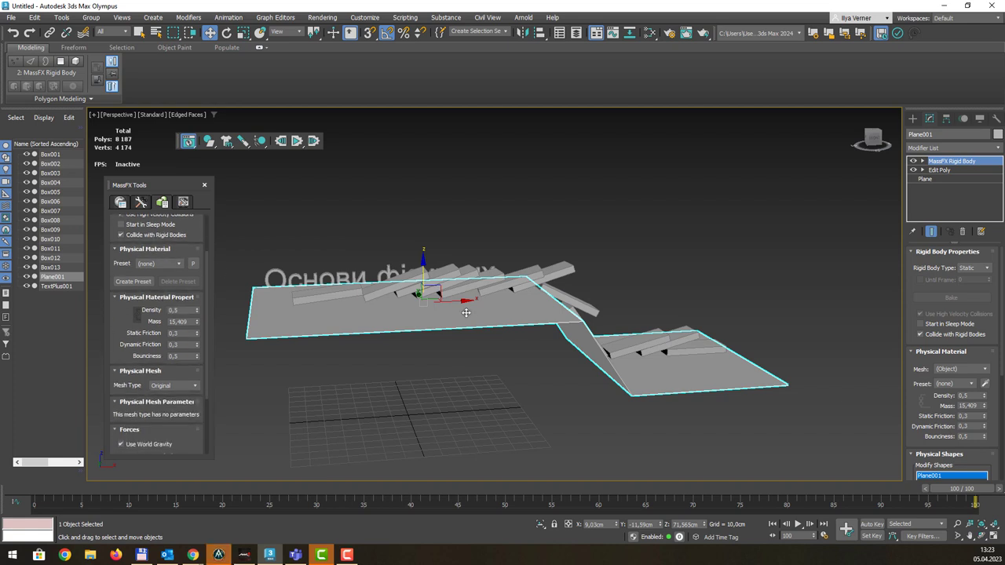
mouse_move(461, 249)
middle_mouse_down("alt")
mouse_move(492, 237)
mouse_move(650, 388)
middle_mouse_up("alt")
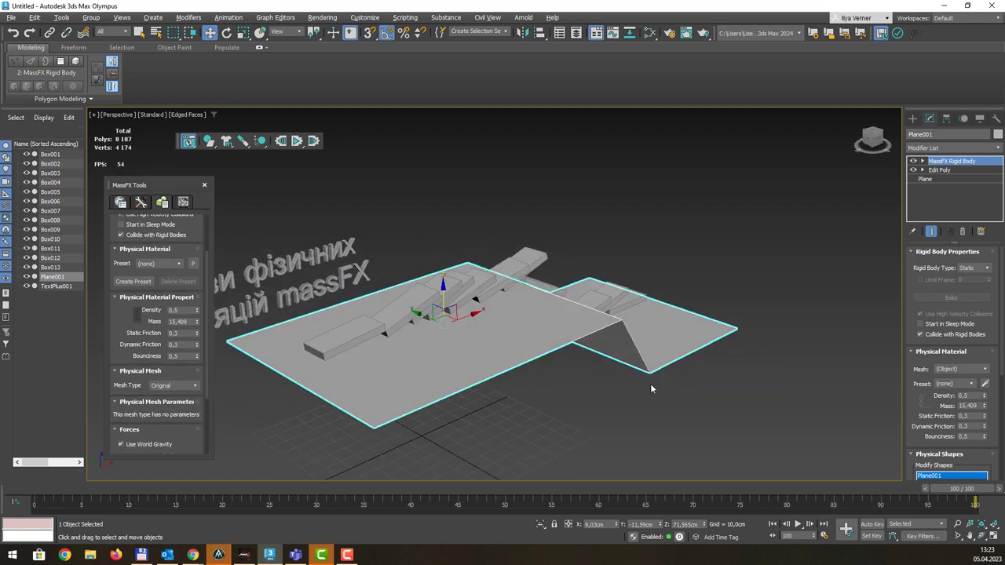
Preview the animation from frame 0, then bring up the MassFX Simulation Tools
left_click(798, 524)
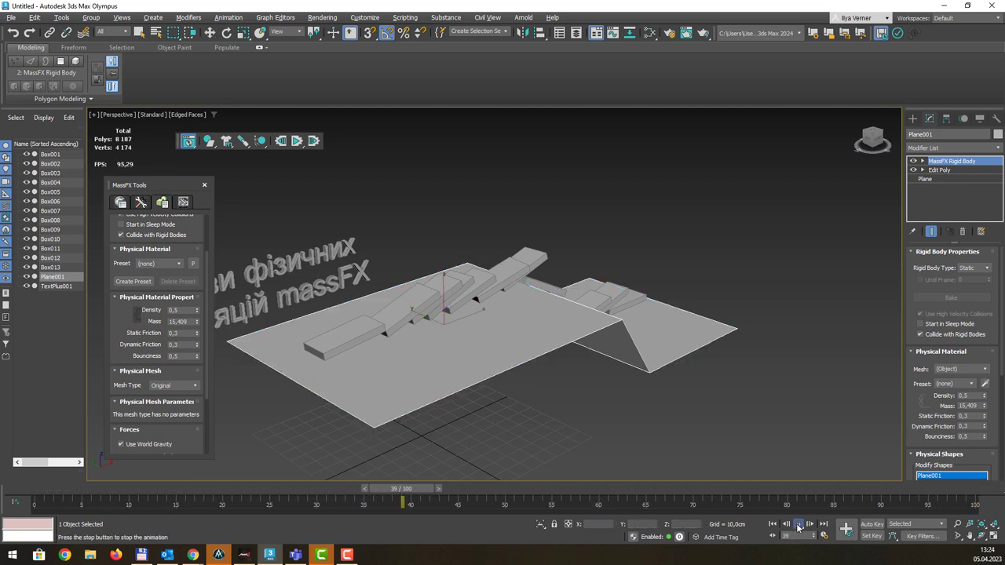
left_click(798, 524)
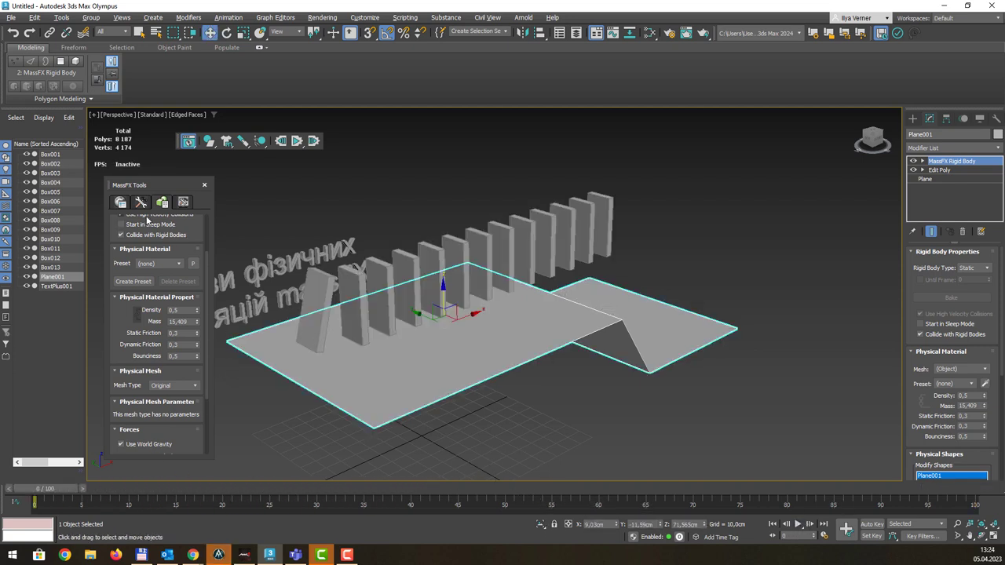
left_click(140, 202)
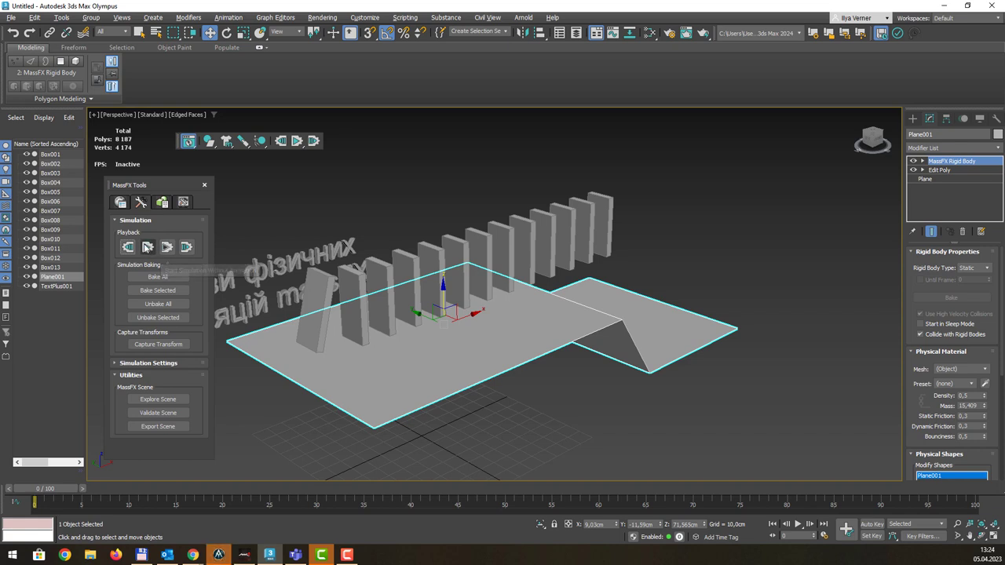
Run and Bake All in MassFX, then scrub the timeline to confirm the dominoes topple
left_click(147, 247)
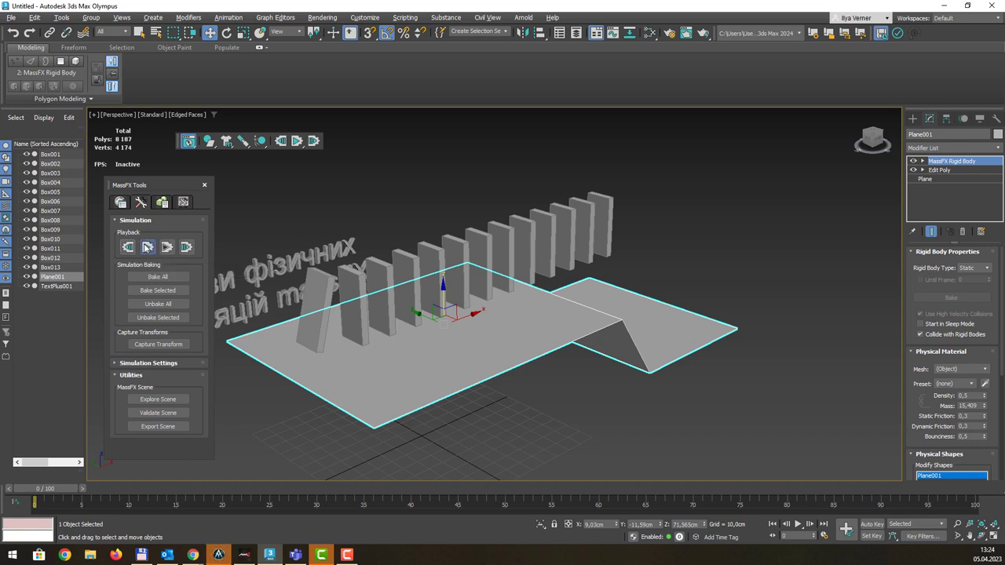
left_click(148, 247)
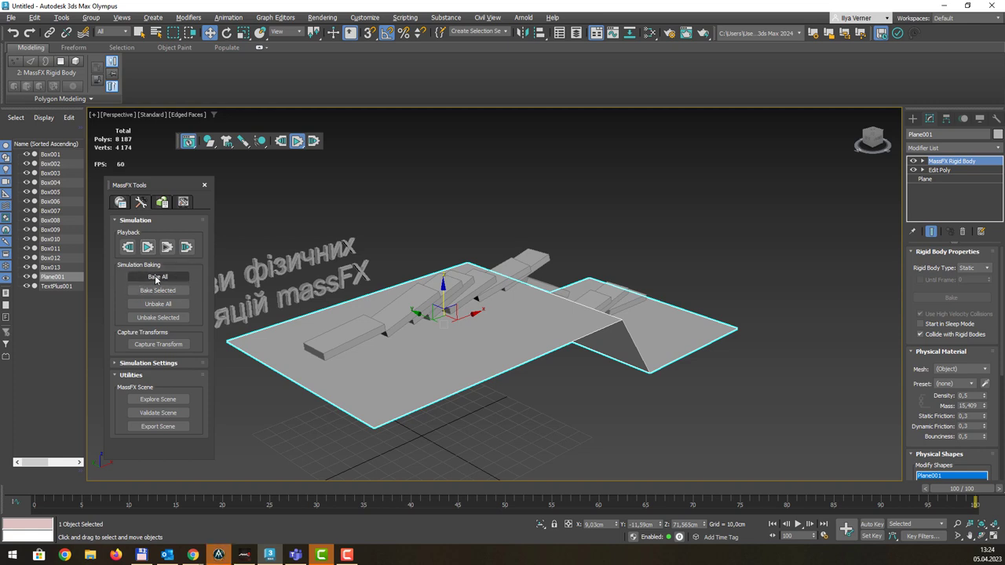
left_click(150, 278)
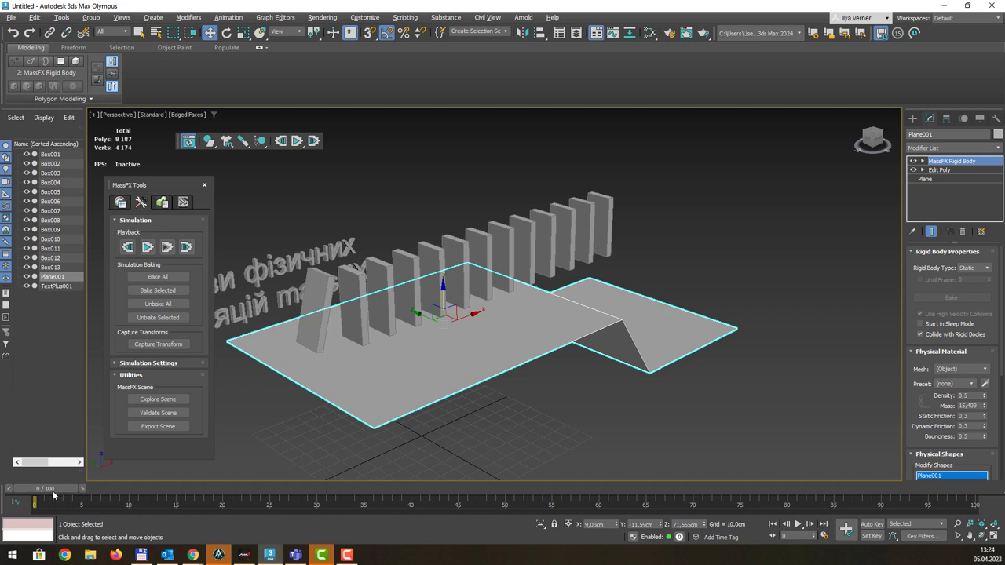
mouse_move(53, 495)
left_mouse_down()
mouse_move(537, 502)
mouse_move(651, 477)
mouse_move(55, 461)
mouse_move(105, 485)
mouse_move(292, 508)
mouse_move(43, 490)
mouse_move(33, 503)
left_mouse_up()
key("w")
middle_click_drag(536, 311, 522, 296, "alt")
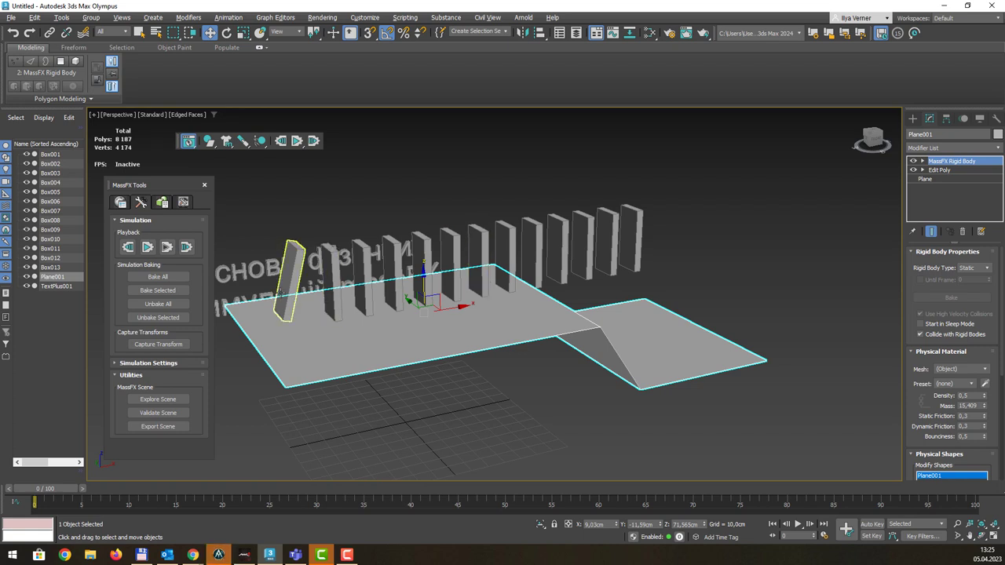
Inspect dominoes Box002, Box001 and Box005, then box-select the five rightmost, Box009–Box013
left_click(335, 264)
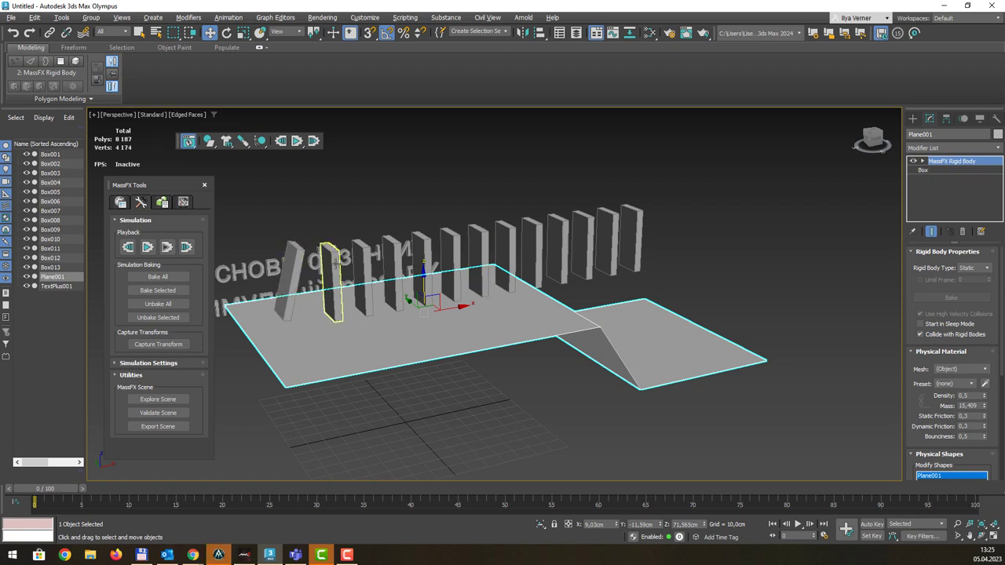
left_click(335, 263)
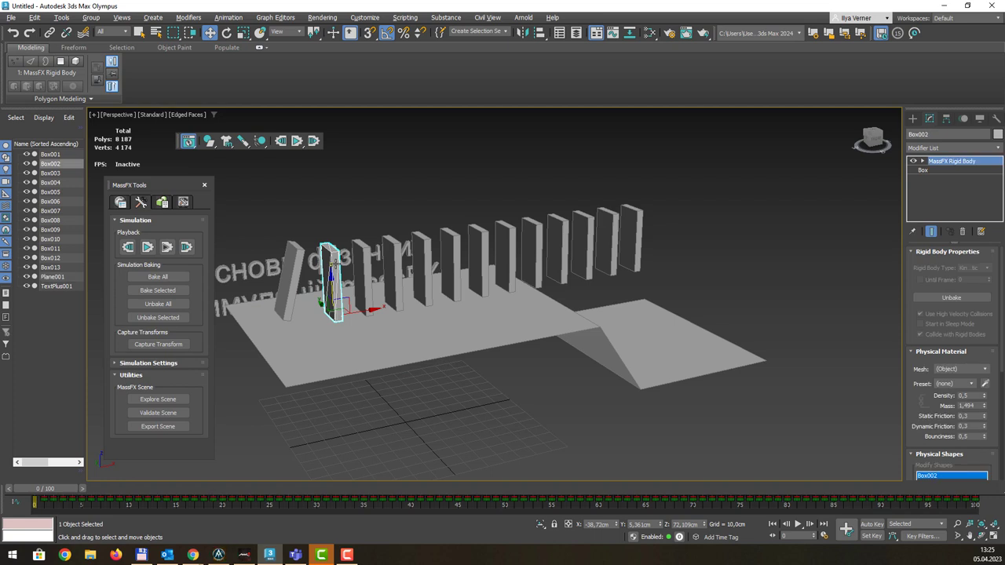
left_click(298, 260)
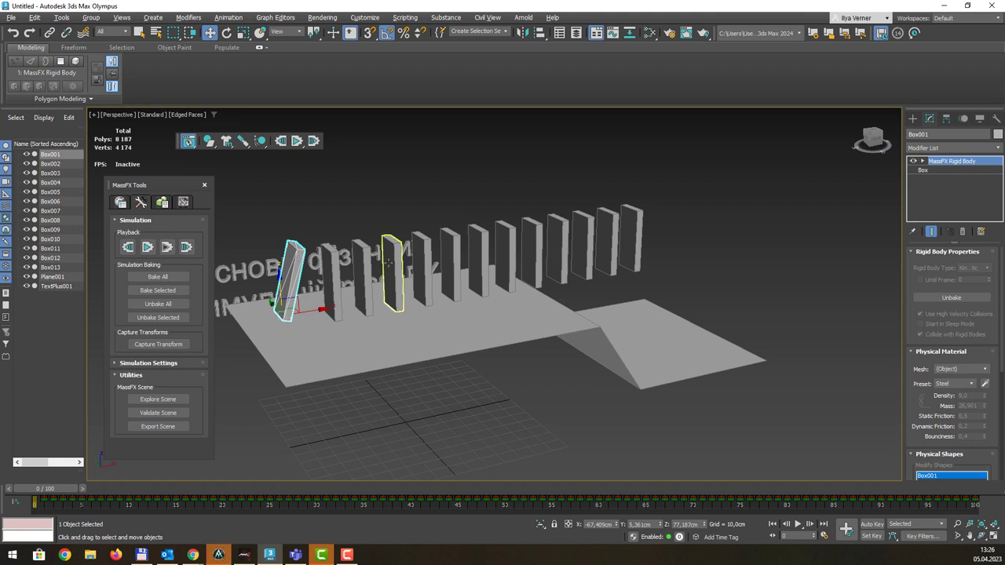
left_click(367, 261)
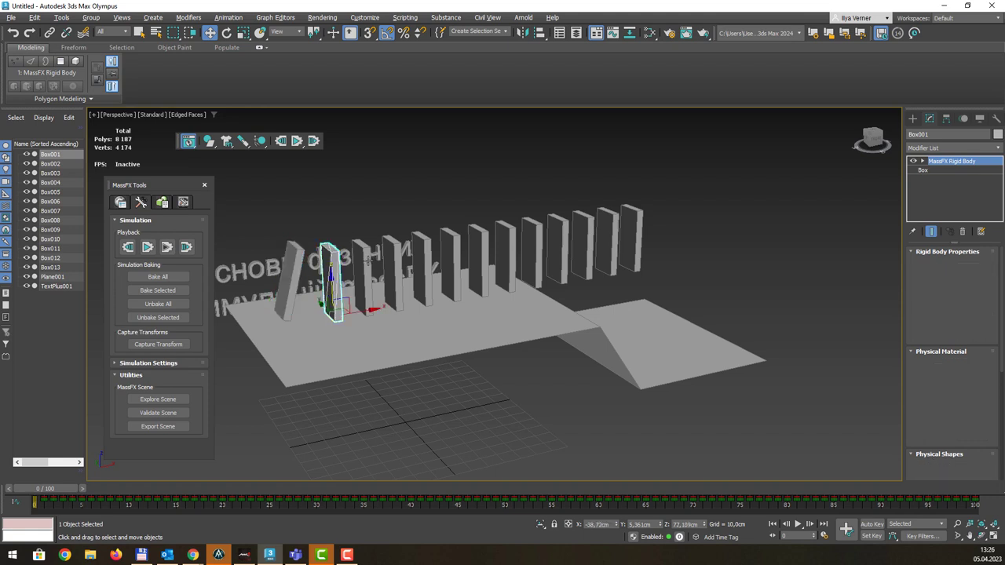
left_click(397, 249)
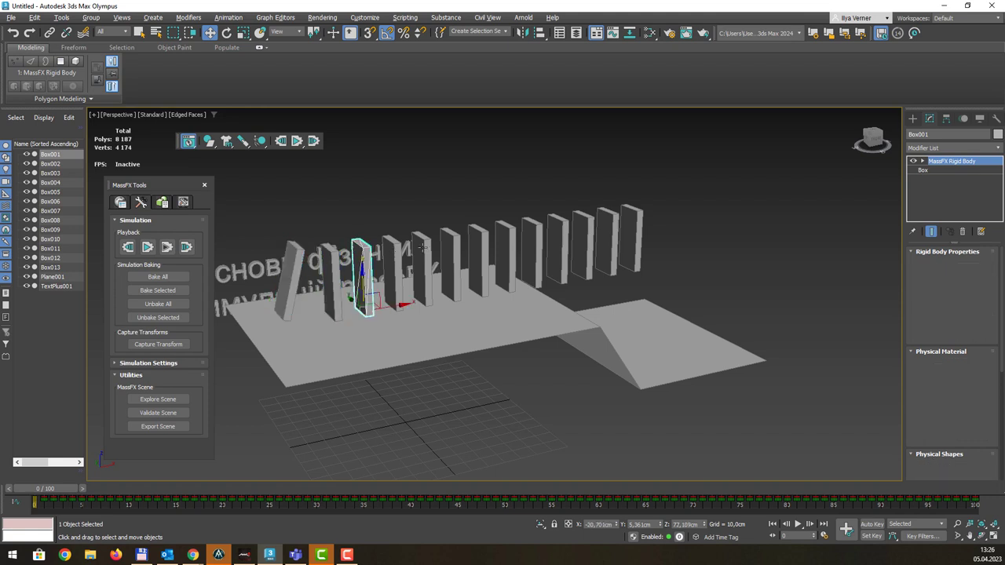
left_click_drag(361, 291, 392, 290)
left_click(423, 248)
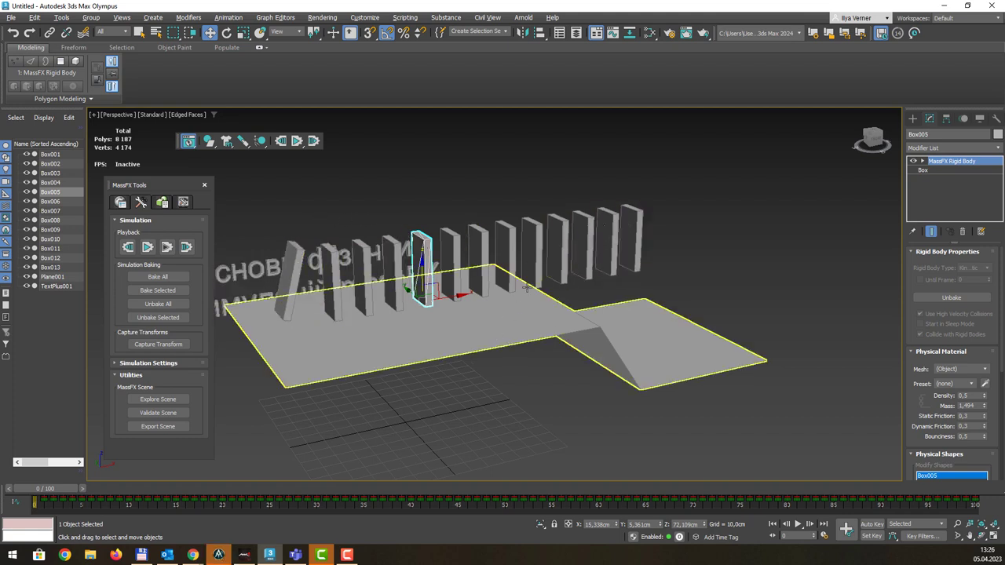
left_click_drag(530, 199, 635, 243)
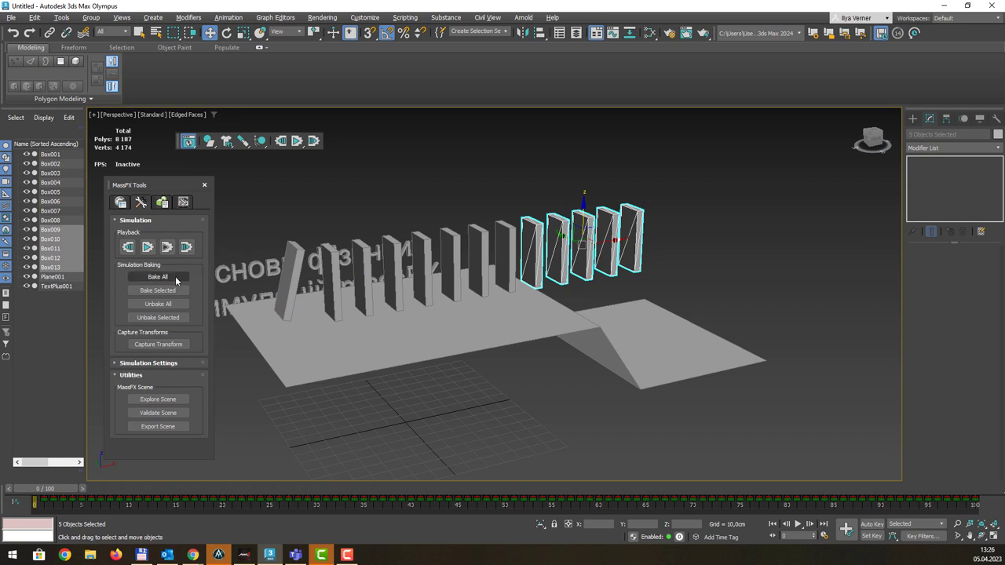
Unbake the five selected dominoes and play the animation to check they stay upright
left_click(168, 320)
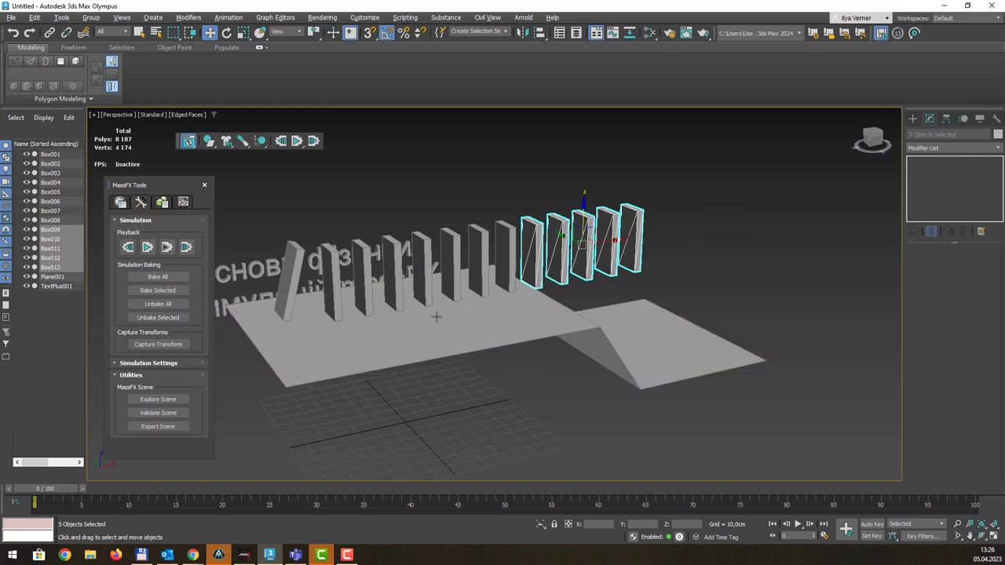
left_click(797, 526)
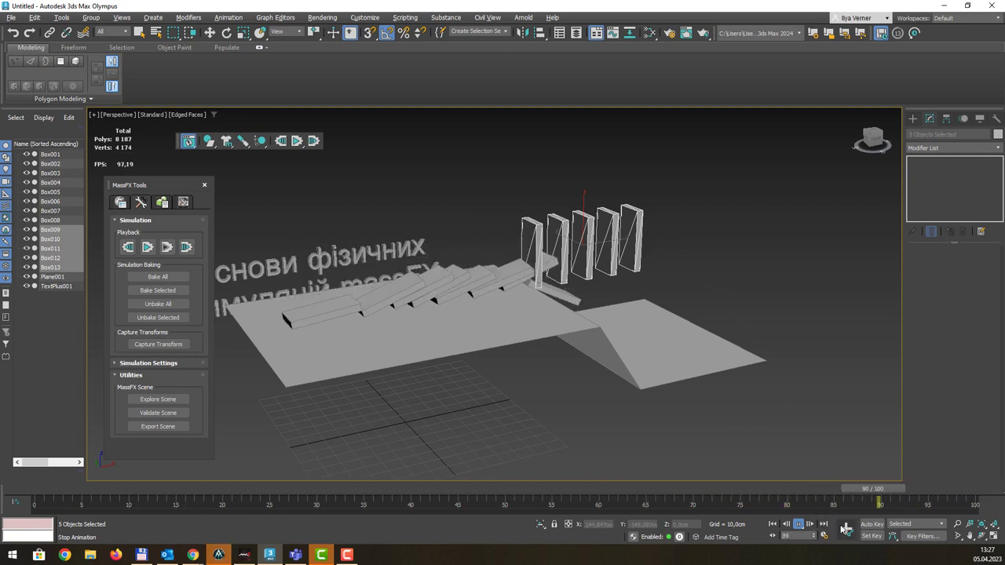
left_click(797, 523)
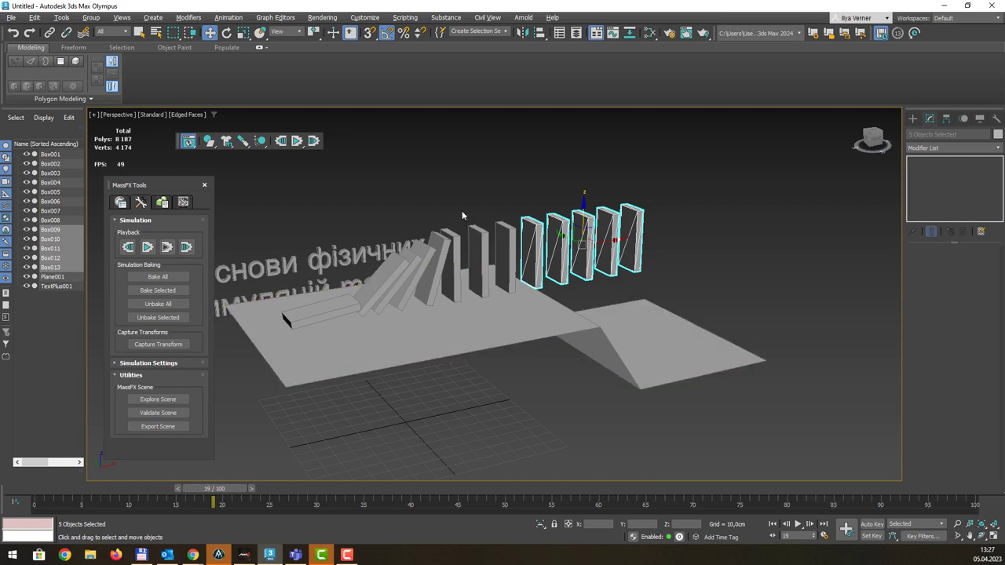
Select Box007 and Box008, replay the animation, then return to frame 0
left_click_drag(504, 242, 503, 245)
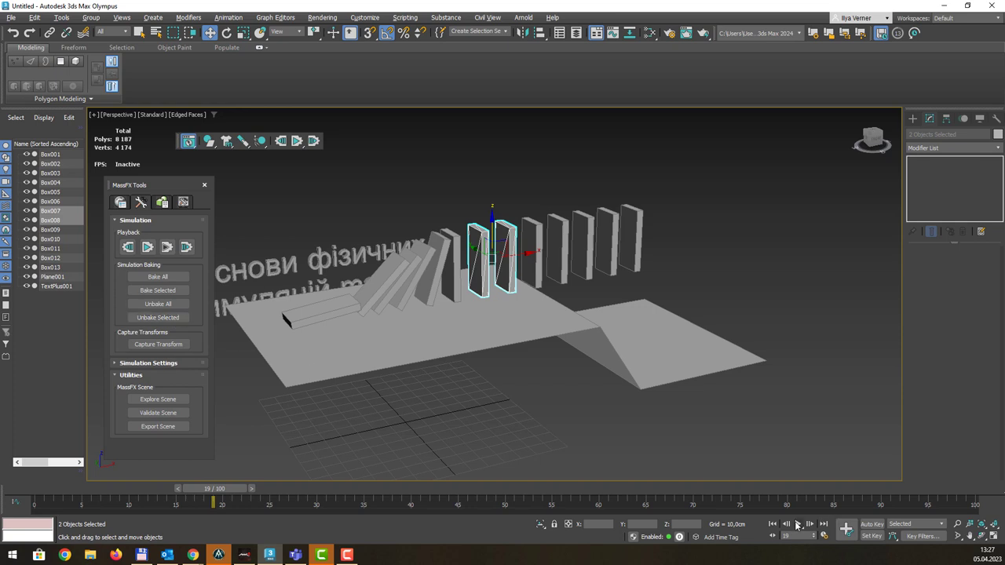
left_click(797, 524)
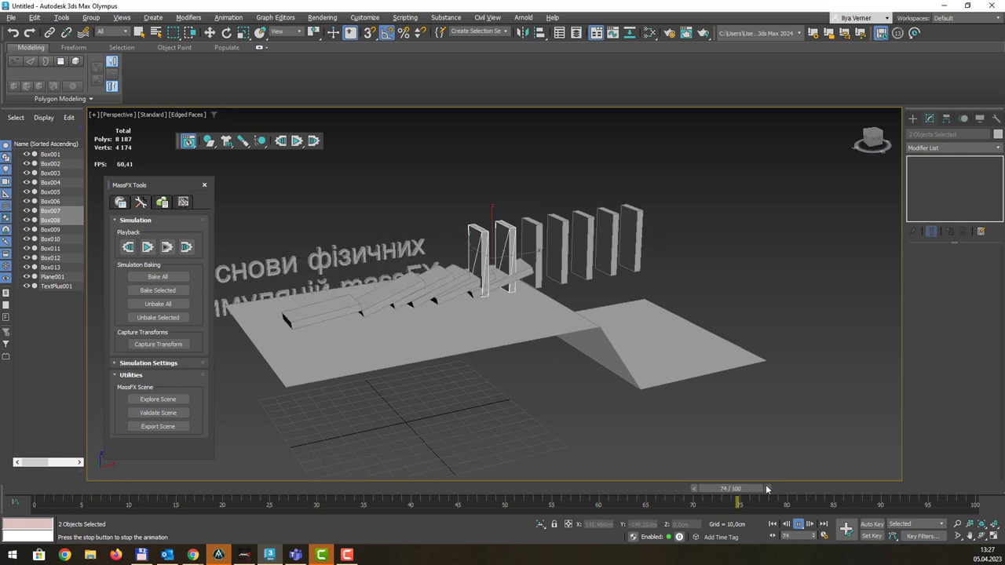
key("slash")
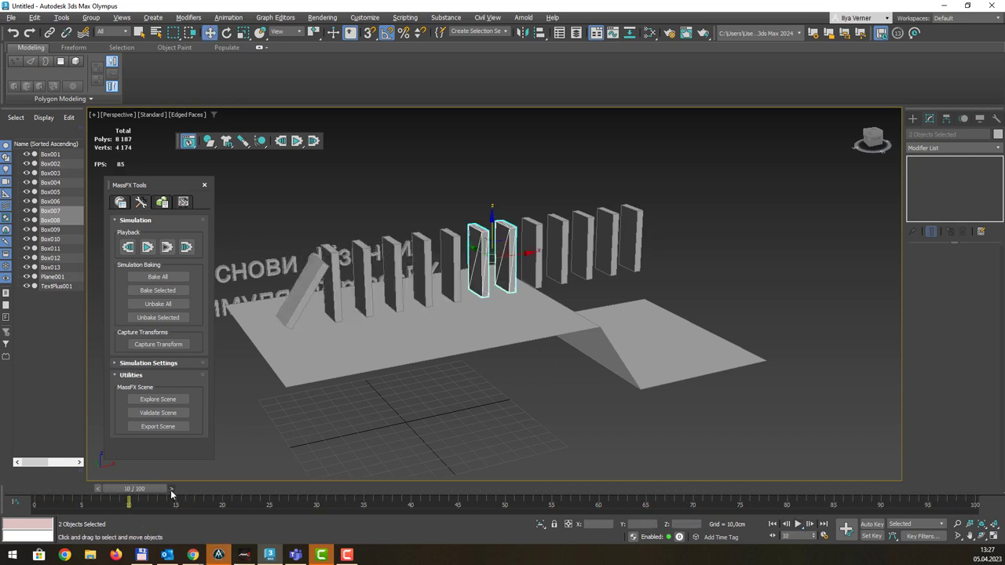
left_click_drag(171, 493, 81, 492)
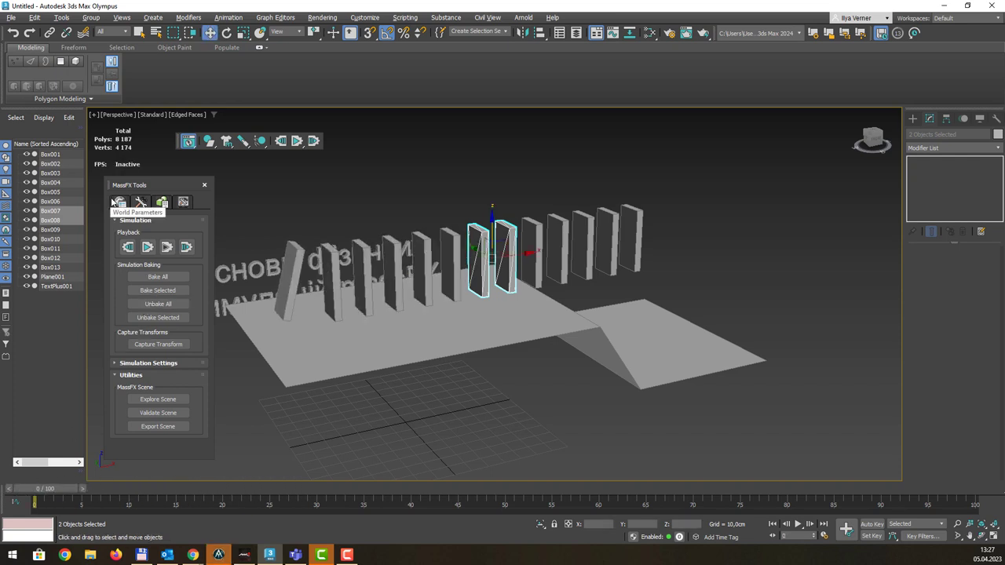
left_click(162, 203)
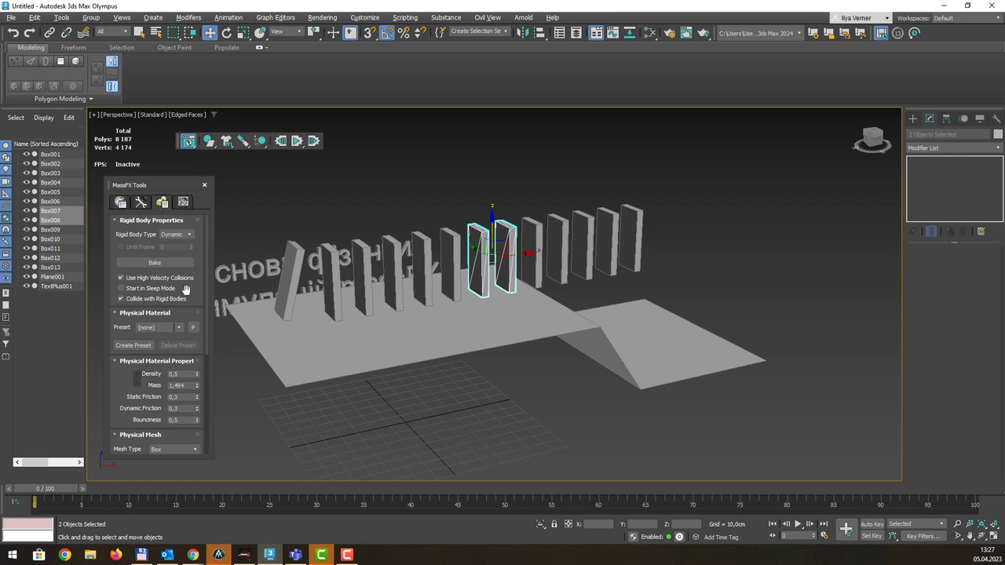
scroll(182, 286, "down", 2)
scroll(185, 288, "down", 2)
scroll(189, 291, "down", 1)
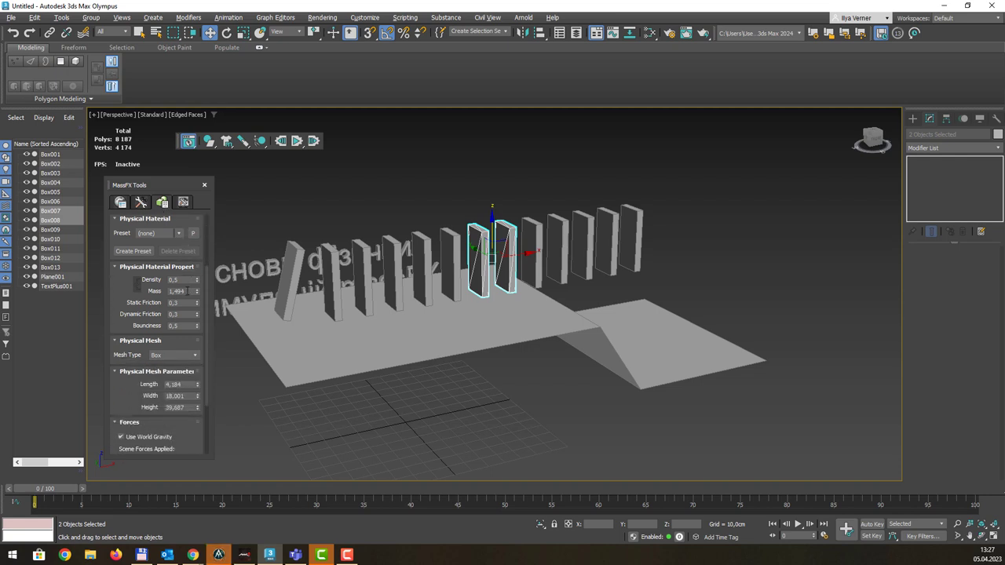
left_click(183, 204)
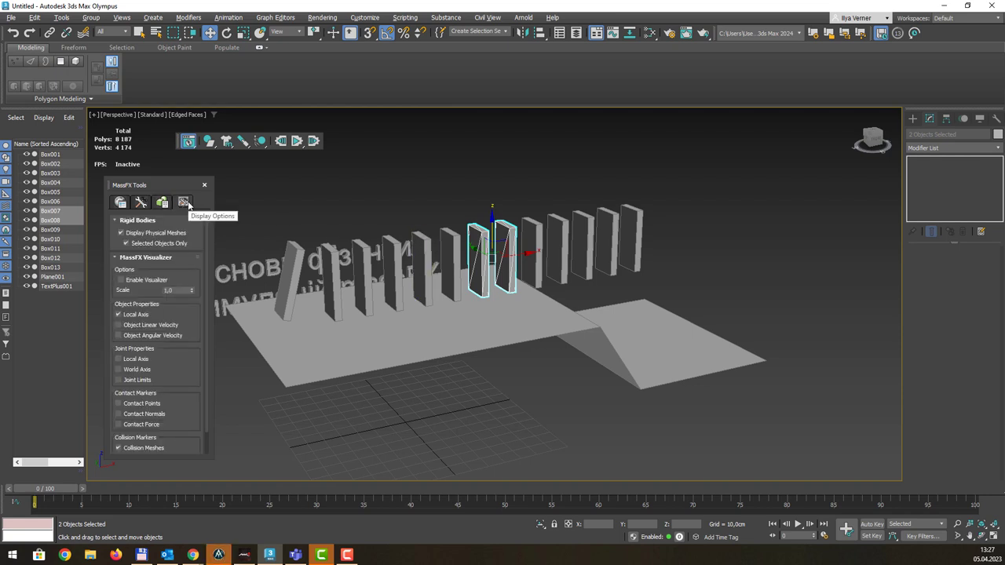
scroll(165, 321, "down", 1)
scroll(165, 321, "down", 1)
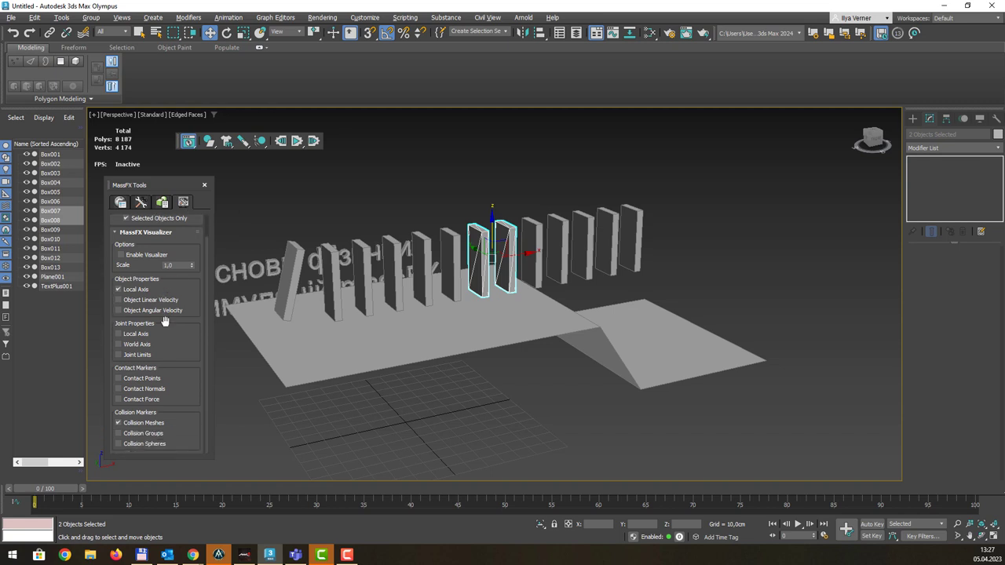
scroll(165, 321, "up", 1)
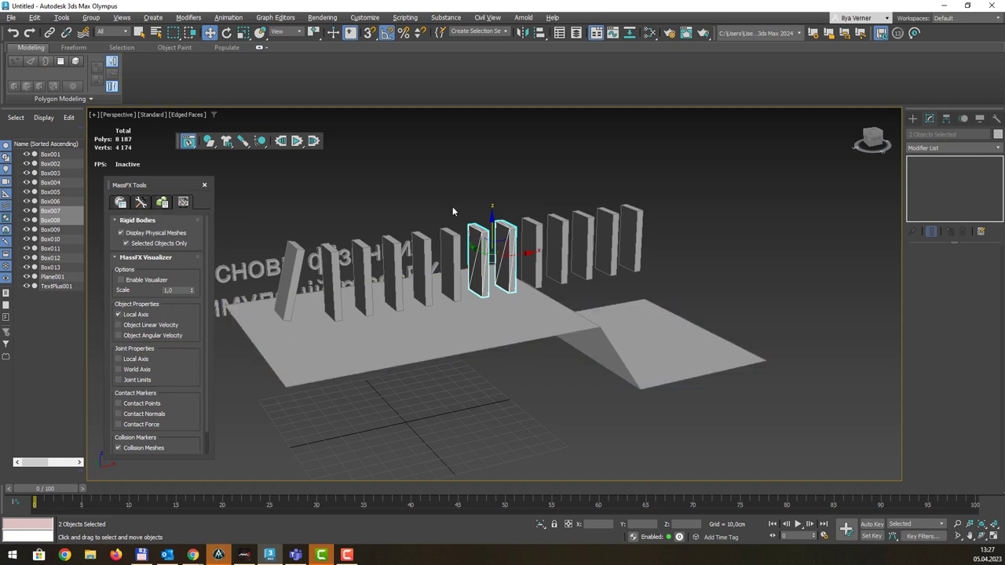
left_click(163, 204)
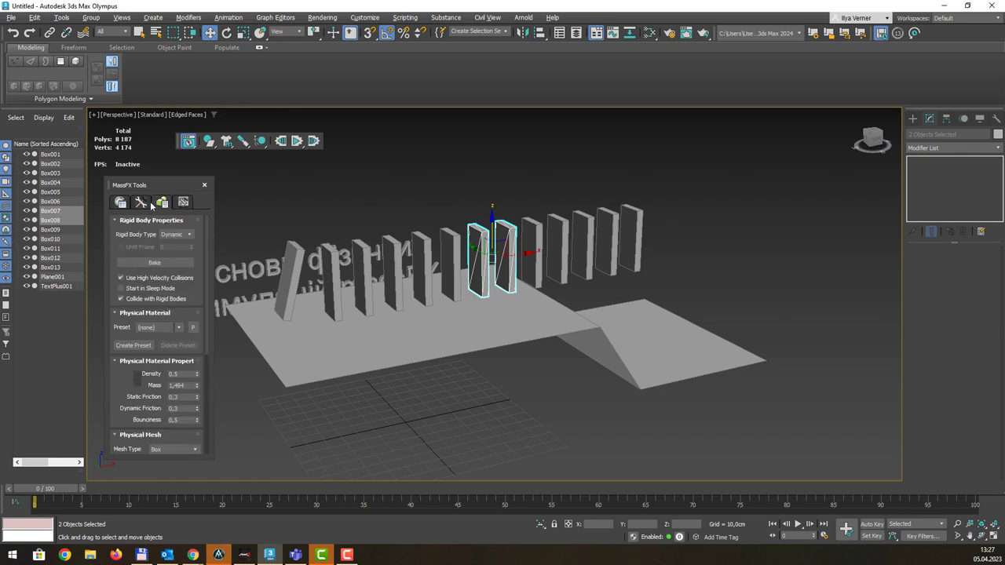
left_click(142, 203)
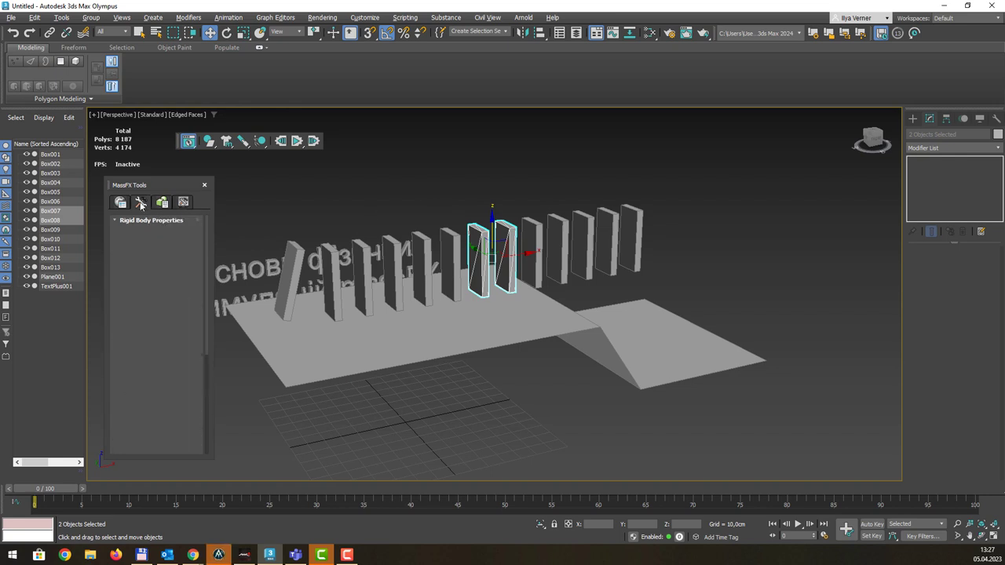
Browse the MassFX rigid body and mCloth flyouts without applying anything
left_click(213, 147)
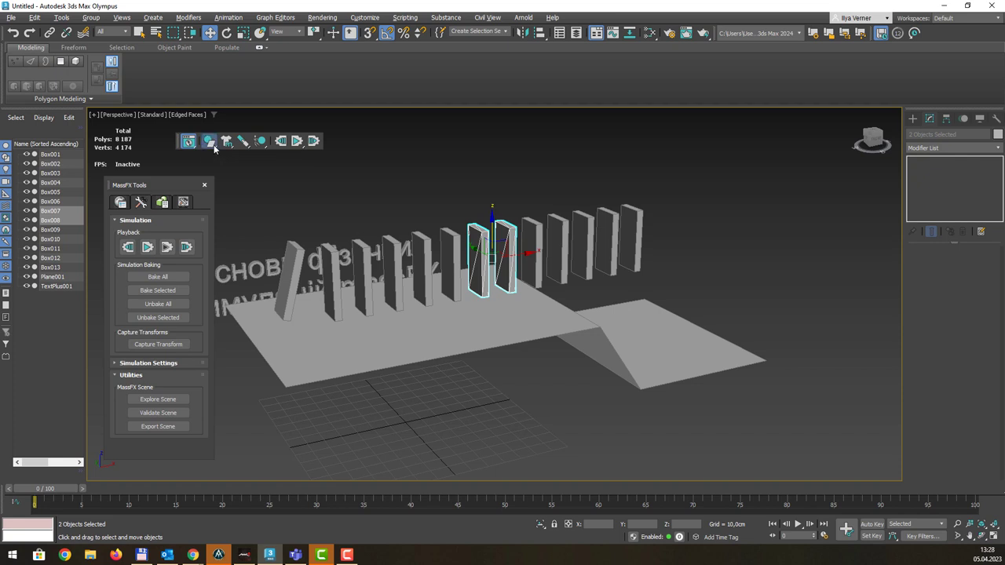
left_click(214, 148)
left_click(226, 143)
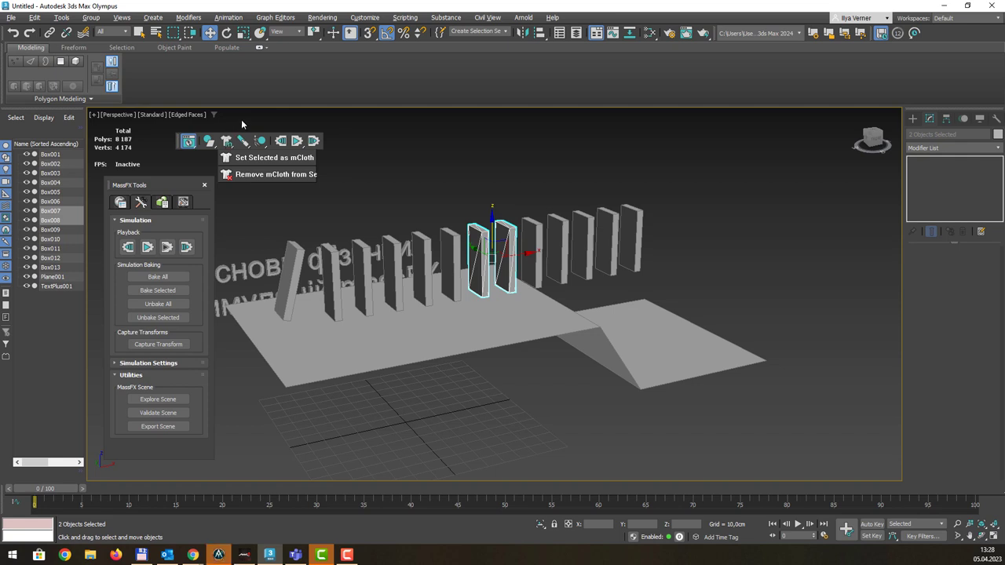
left_click_drag(241, 119, 257, 117)
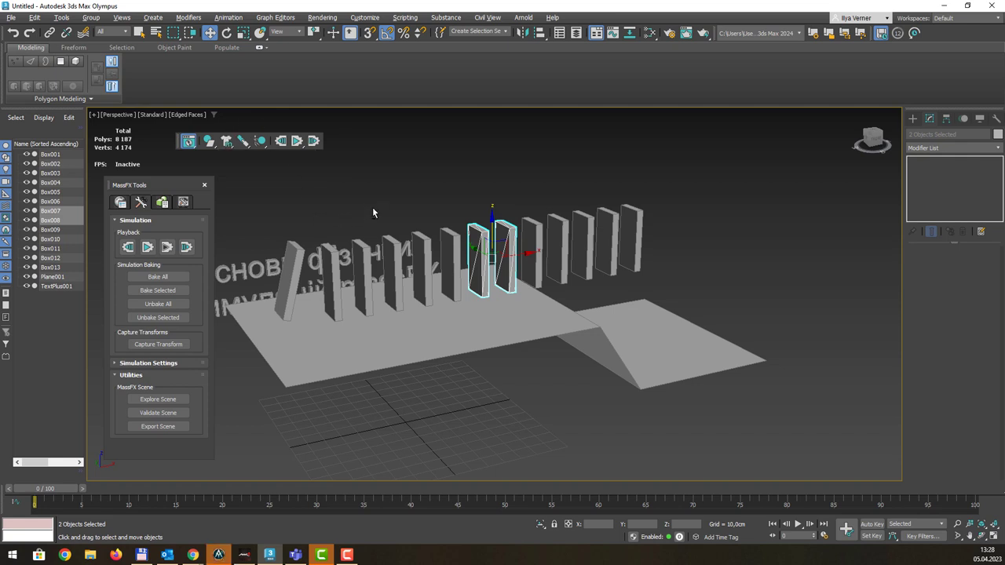
middle_click_drag(372, 208, 357, 196, "alt")
Unbake all thirteen dominoes Box001–Box013 and play back to confirm they stay standing
left_click_drag(492, 245, 727, 247)
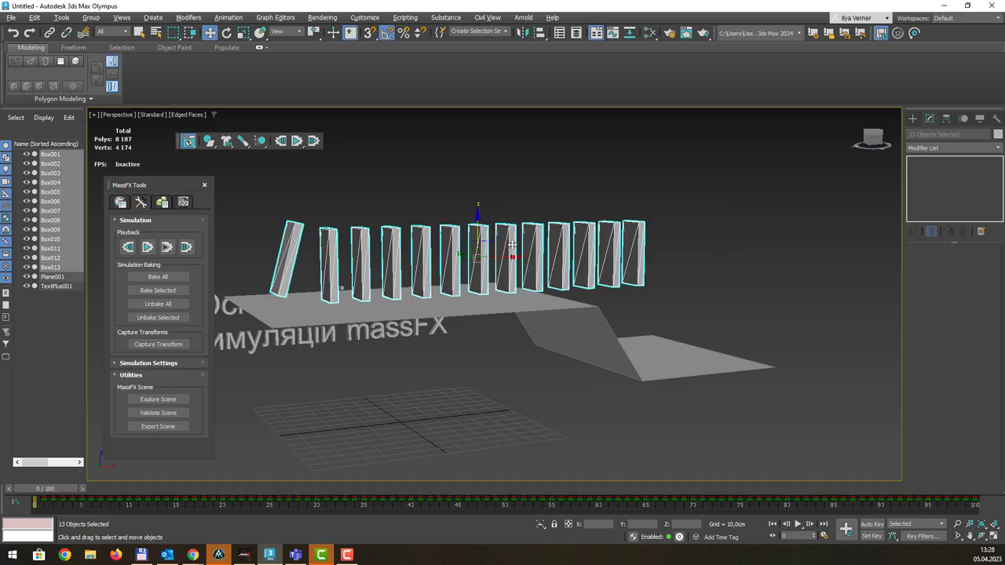
left_click(172, 302)
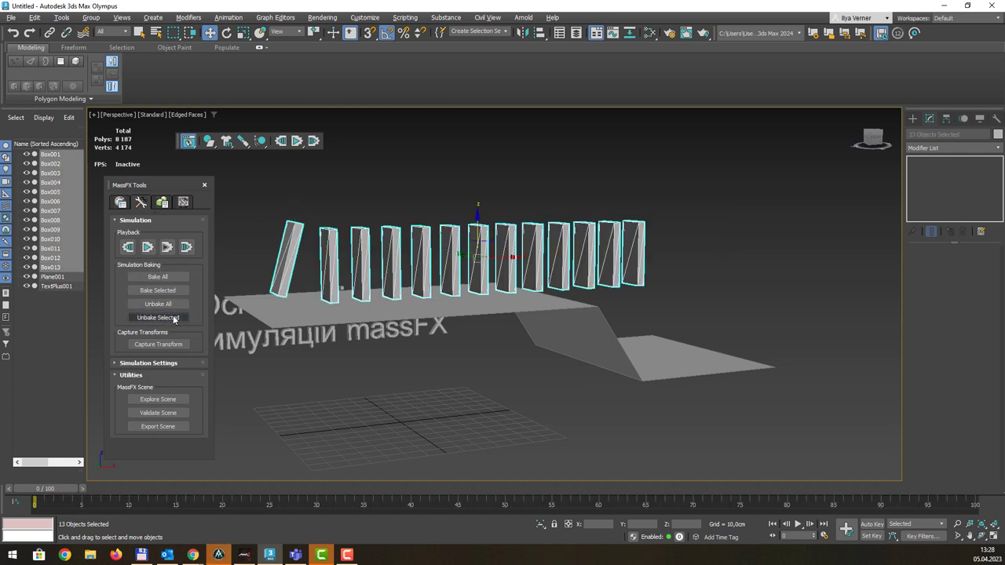
left_click(484, 184)
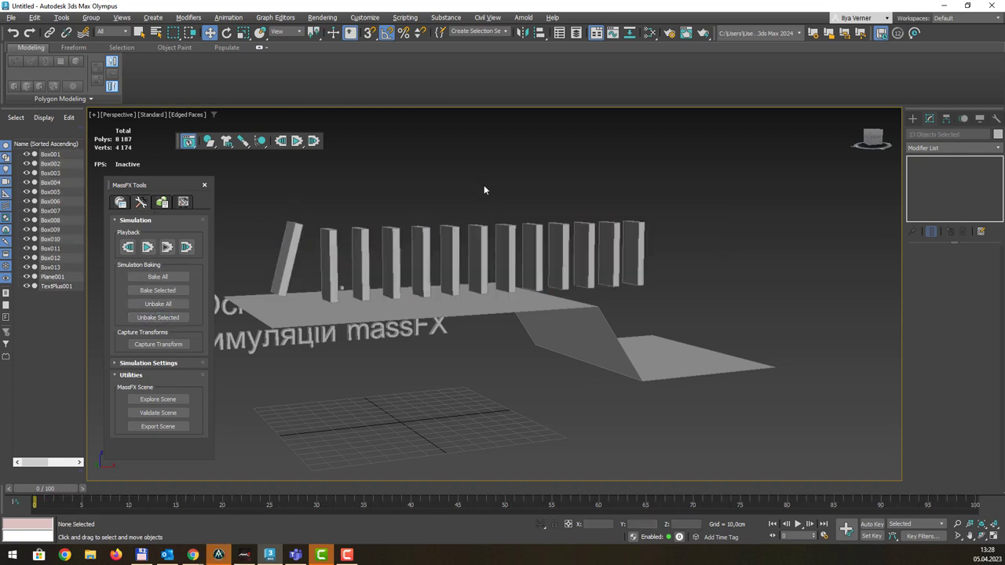
left_click(798, 524)
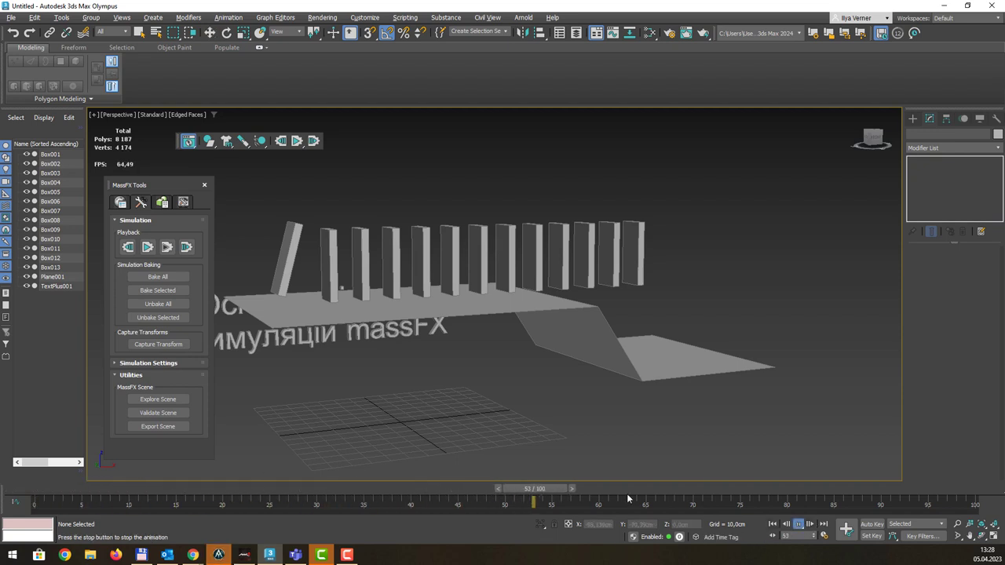
left_click(735, 493)
left_click_drag(734, 490, 50, 489)
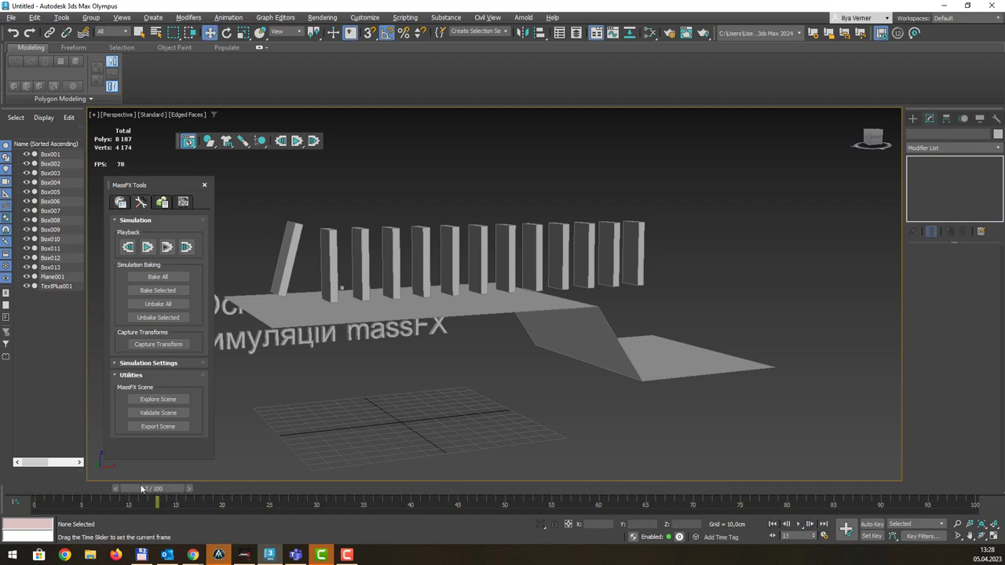
mouse_move(375, 226)
middle_mouse_down()
mouse_move(370, 250)
mouse_move(508, 196)
middle_mouse_up()
Draw a new plane in Top view and raise it to about Z 128 cm above the dominoes
left_click(411, 390)
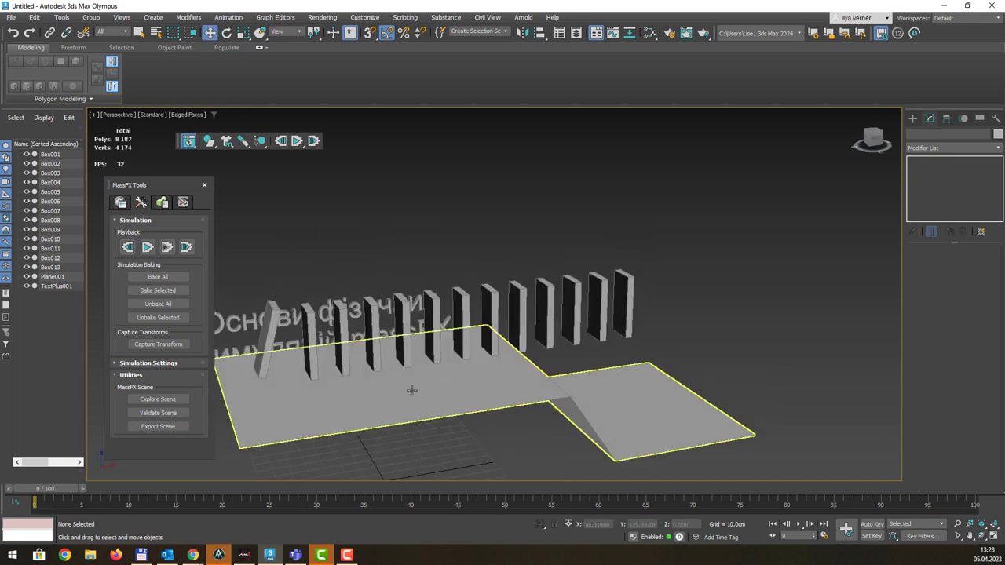
left_click(412, 390)
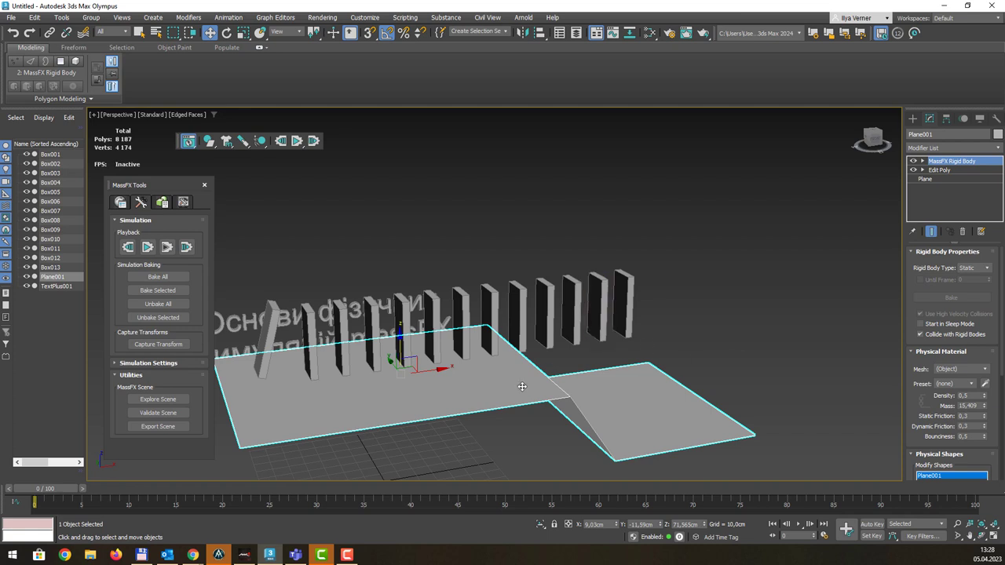
key("t")
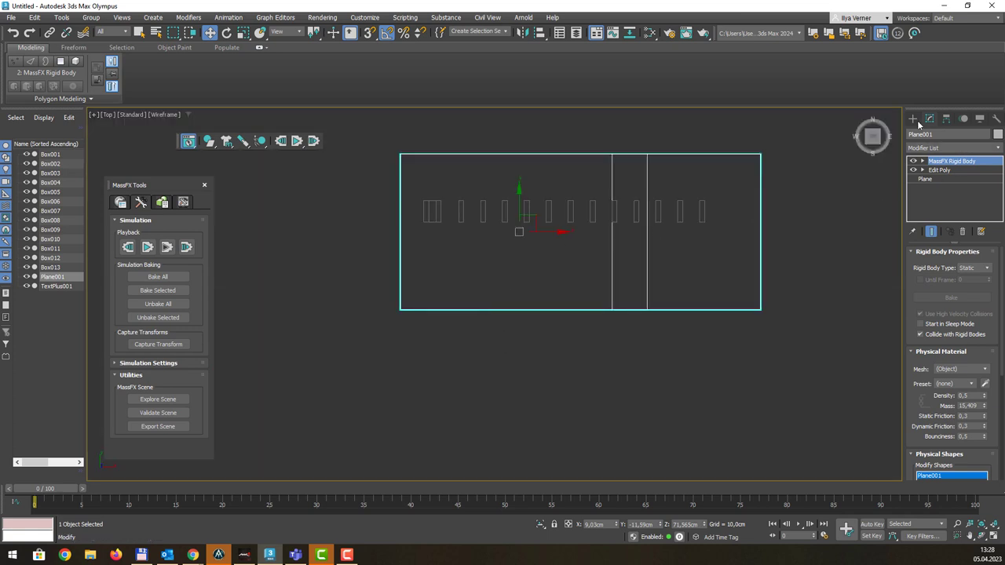
left_click(912, 119)
left_click(973, 241)
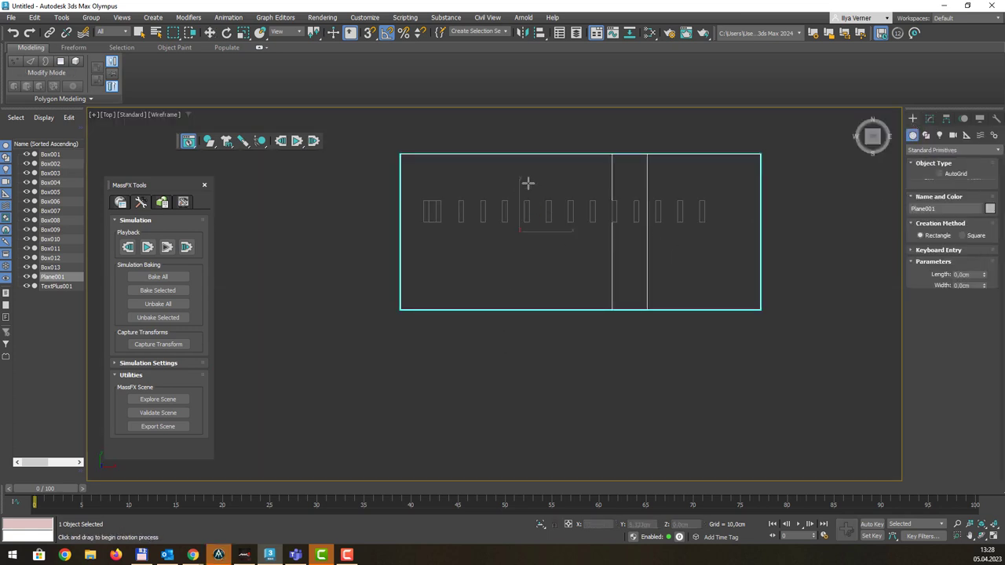
left_click_drag(429, 179, 520, 254)
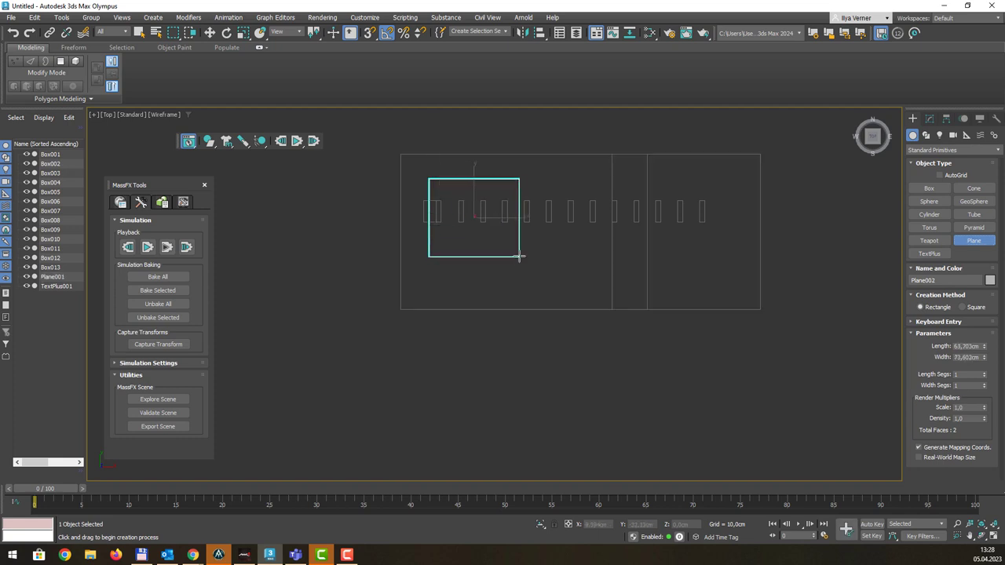
key("p")
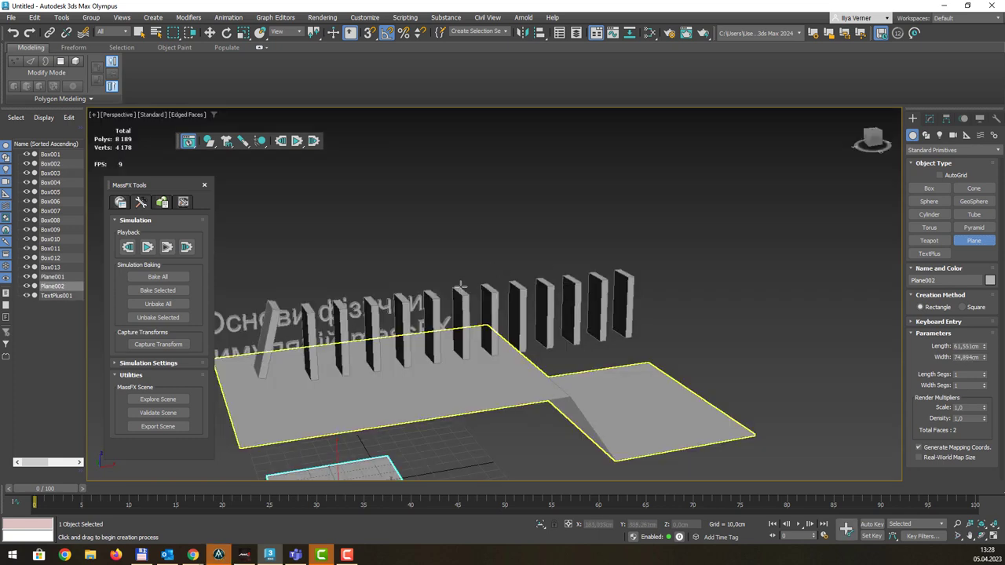
middle_click_drag(451, 268, 446, 243, "alt")
right_click(383, 386)
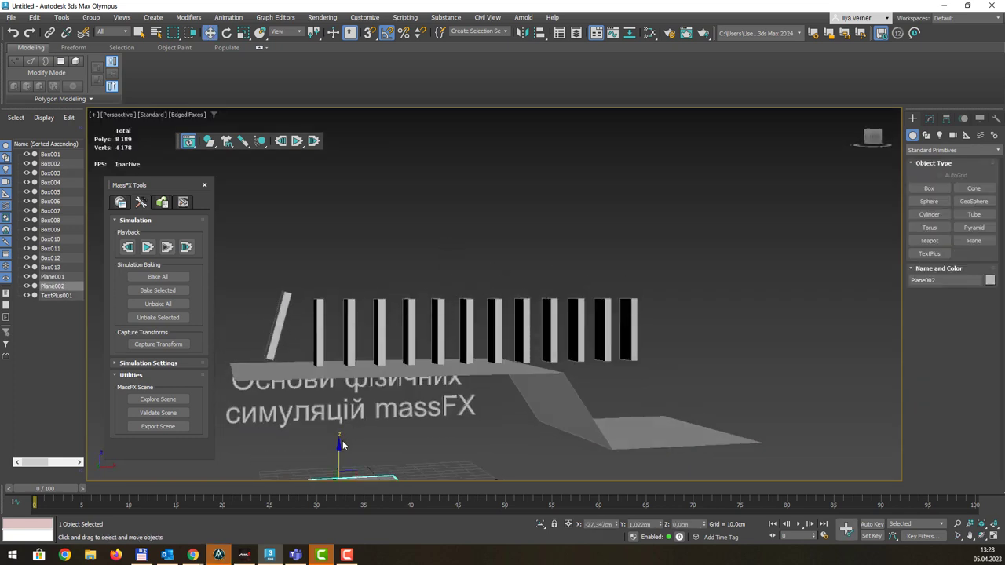
mouse_move(342, 445)
left_mouse_down()
mouse_move(372, 273)
mouse_move(574, 269)
left_mouse_up()
mouse_move(640, 236)
middle_mouse_down("alt")
mouse_move(632, 290)
mouse_move(620, 266)
middle_mouse_up("alt")
left_click_drag(569, 271, 558, 270)
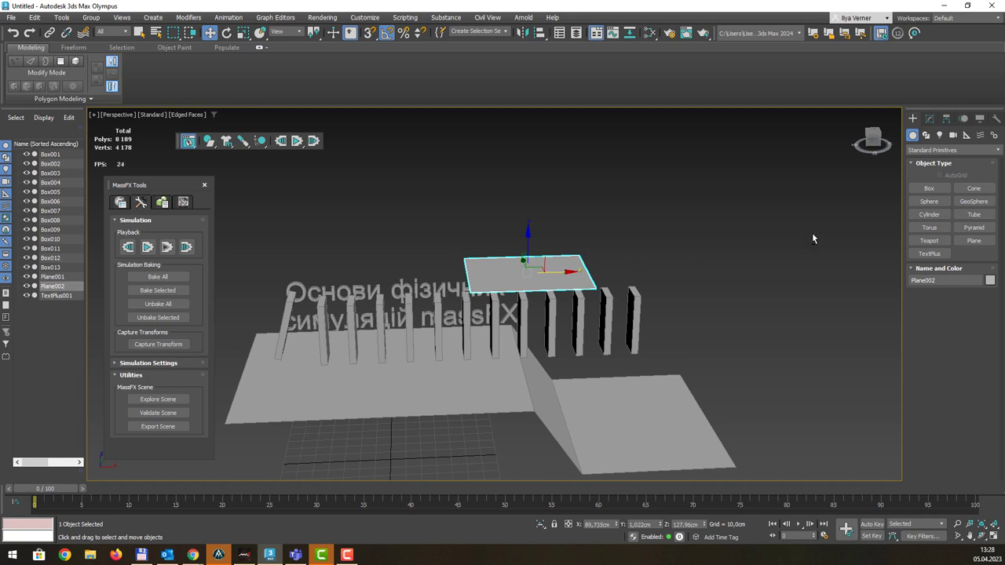
Set the new plane's Length Segs to 30 and Width Segs to 99
left_click(929, 117)
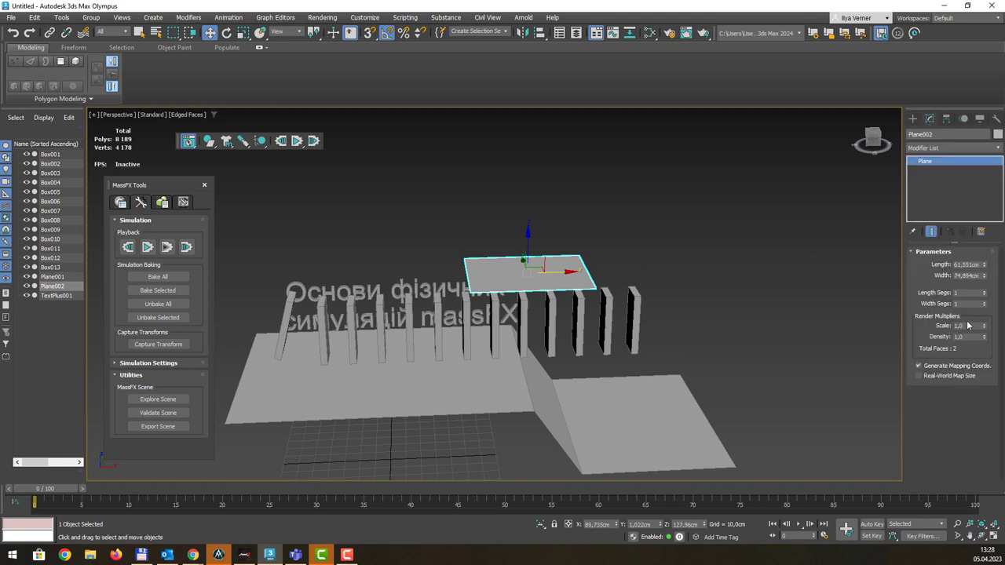
left_click_drag(983, 294, 986, 275)
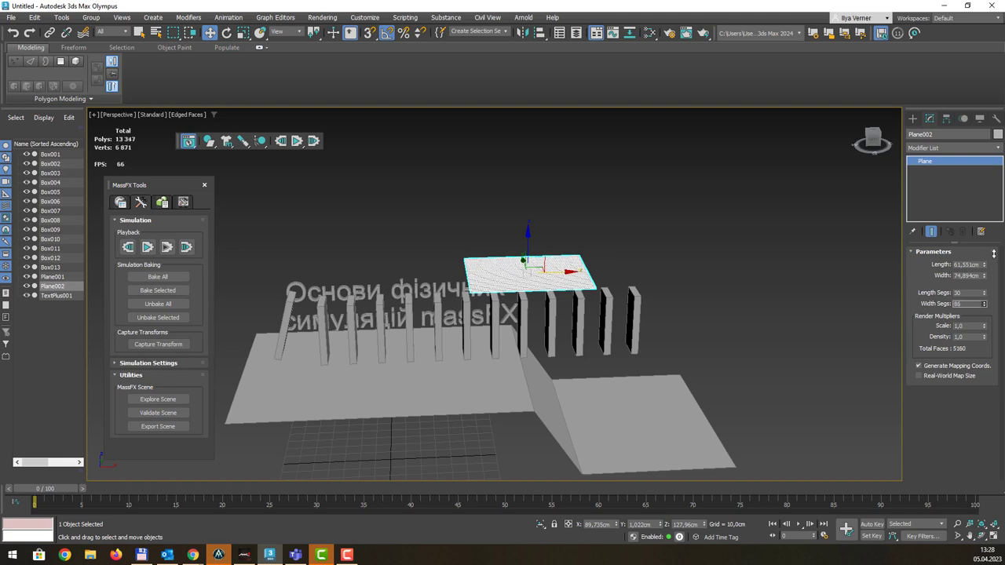
scroll(546, 265, "up", 2)
scroll(546, 265, "up", 2)
scroll(547, 262, "up", 1)
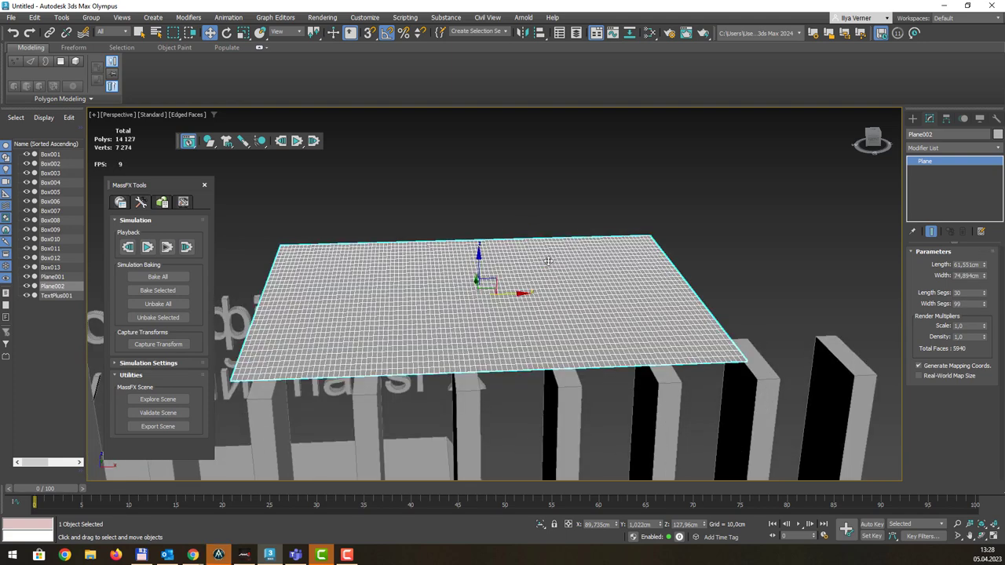
scroll(542, 252, "down", 1)
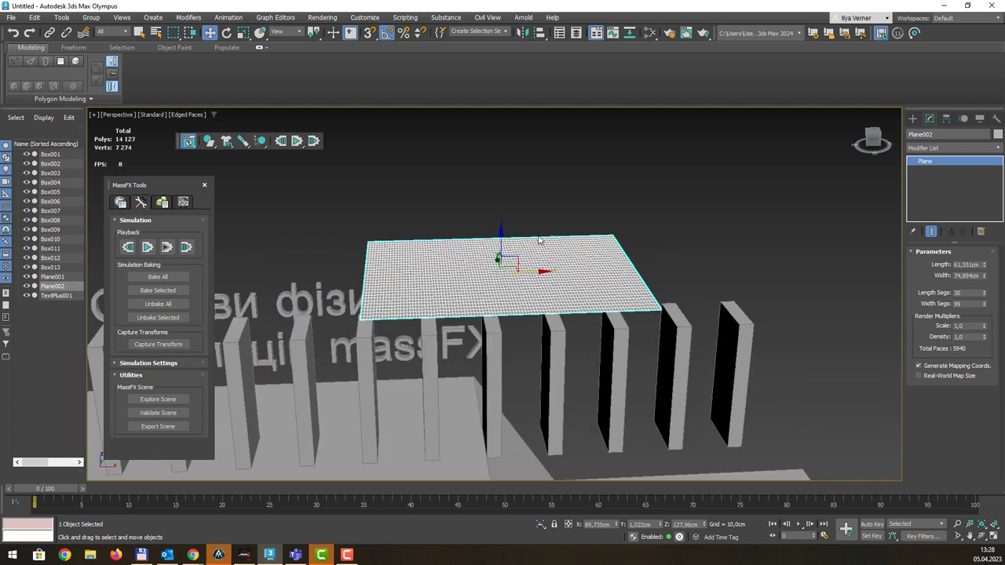
Apply Set Selected as mCloth to Plane002, giving it a dynamic mCloth modifier
left_click(226, 144)
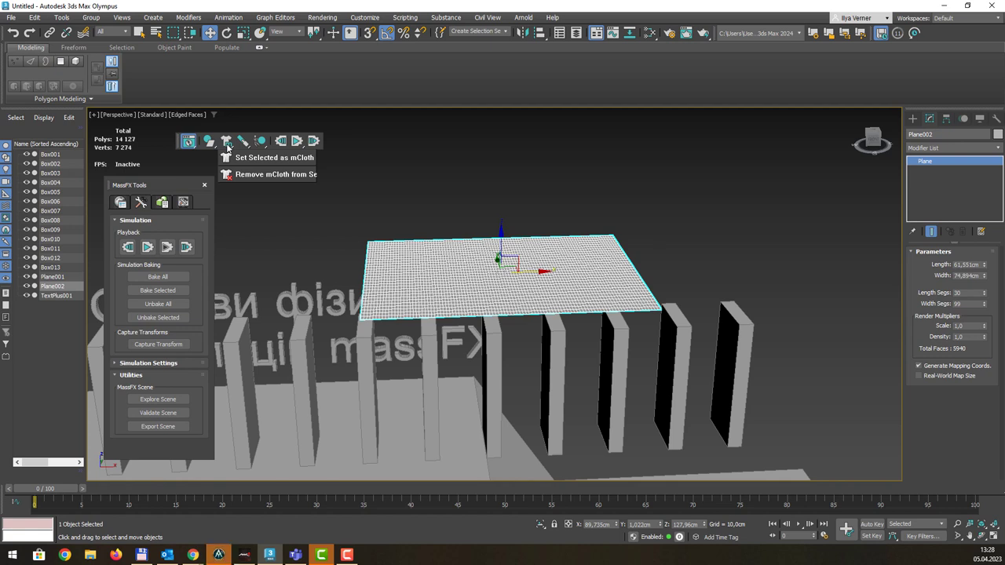
left_click(261, 158)
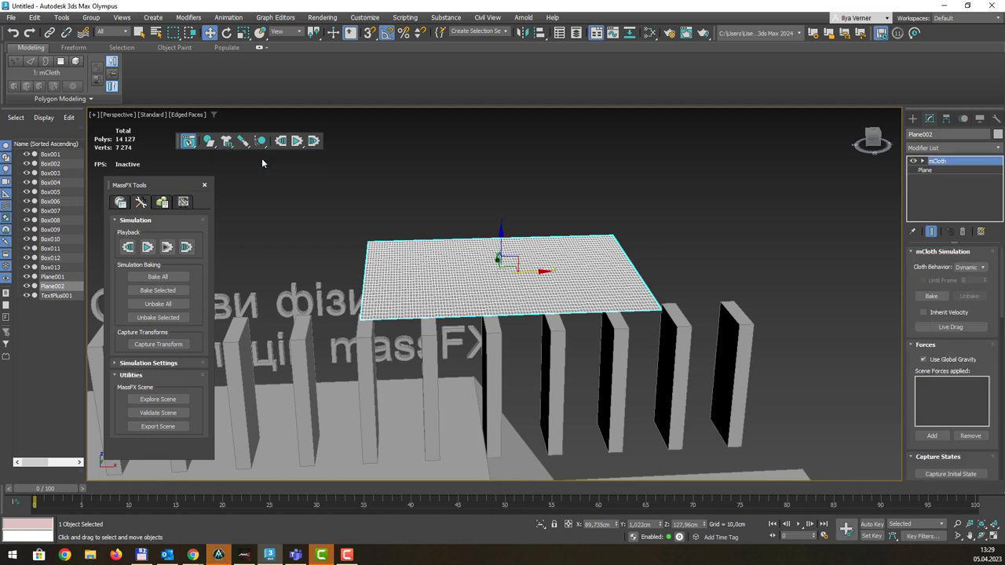
mouse_move(261, 157)
middle_mouse_down("alt")
mouse_move(379, 206)
mouse_move(401, 182)
mouse_move(497, 184)
middle_mouse_up("alt")
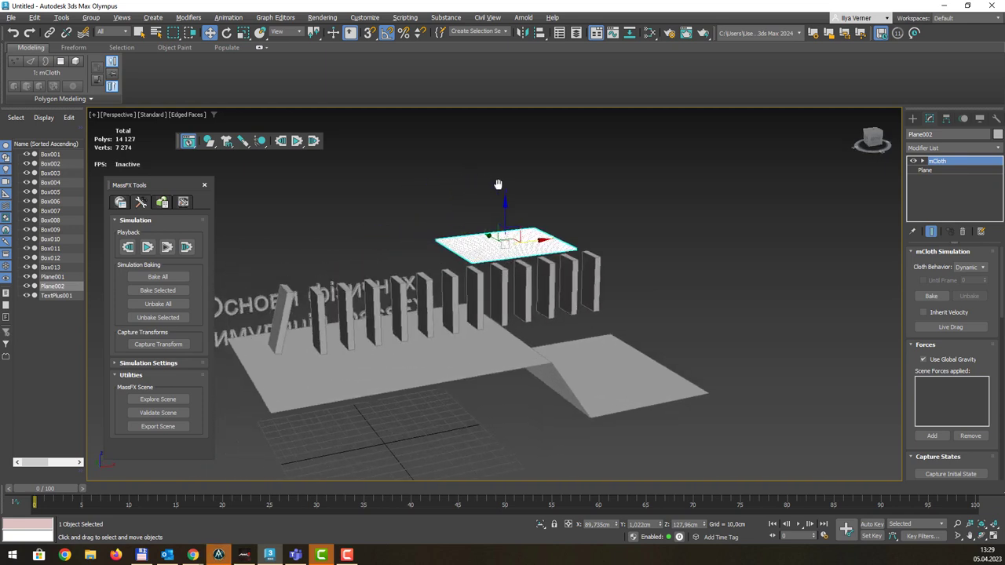
left_click(161, 206)
left_click(451, 183)
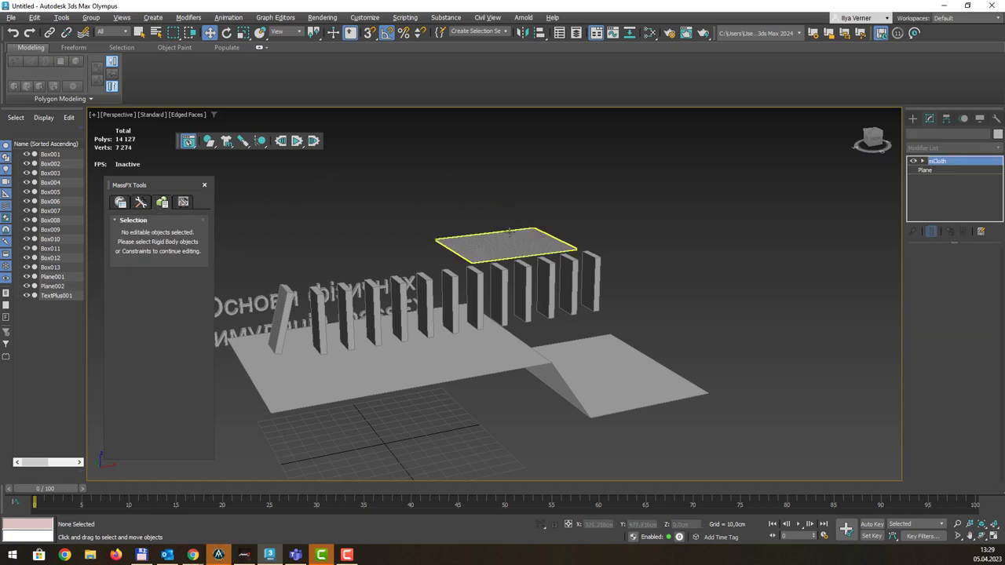
left_click(508, 231)
left_click(141, 202)
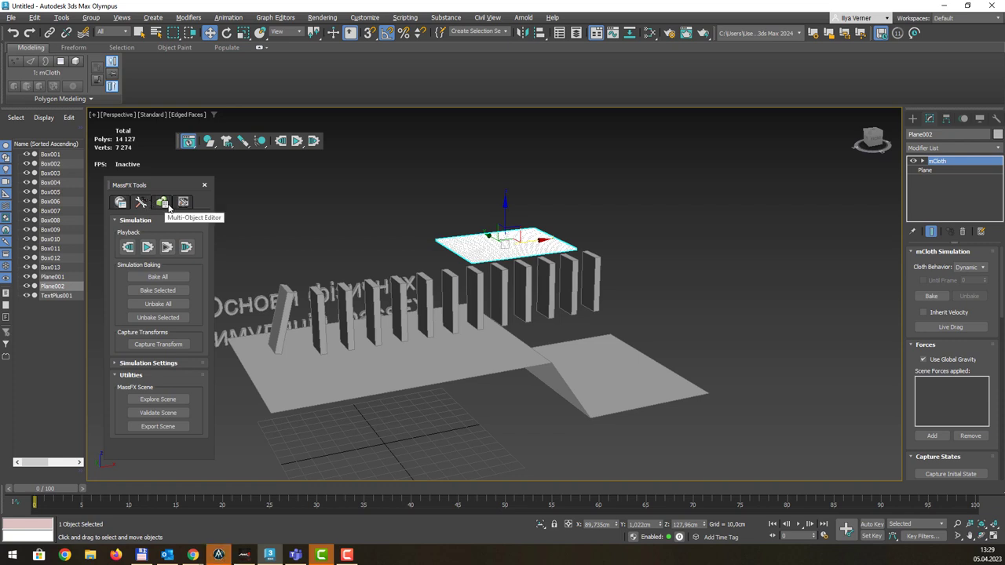
Start the MassFX simulation and let Plane002's cloth fall onto the dominoes through frame 100
left_click(147, 249)
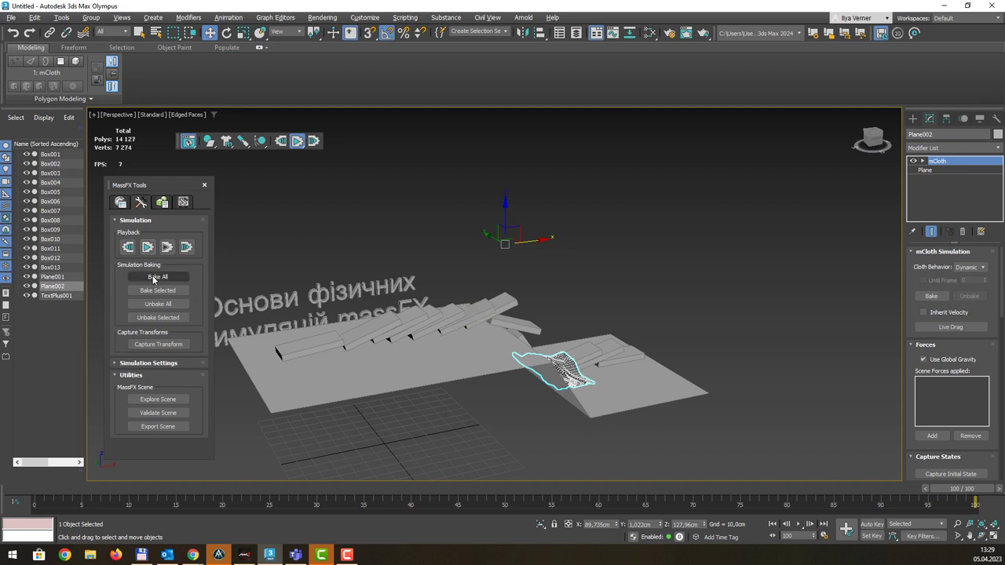
Use Bake All to key the dominoes and Plane002's cloth into animation from frame 0
left_click(156, 277)
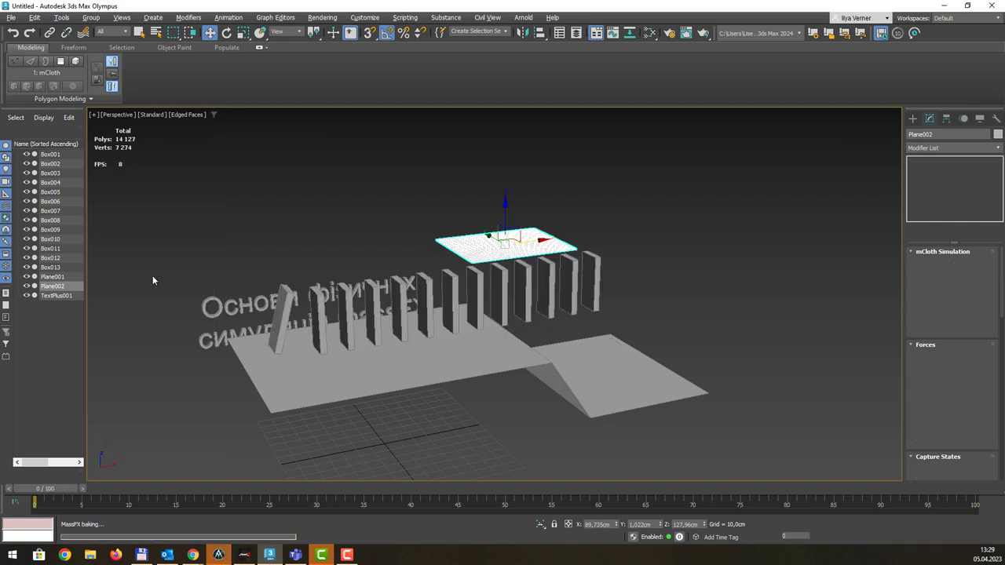